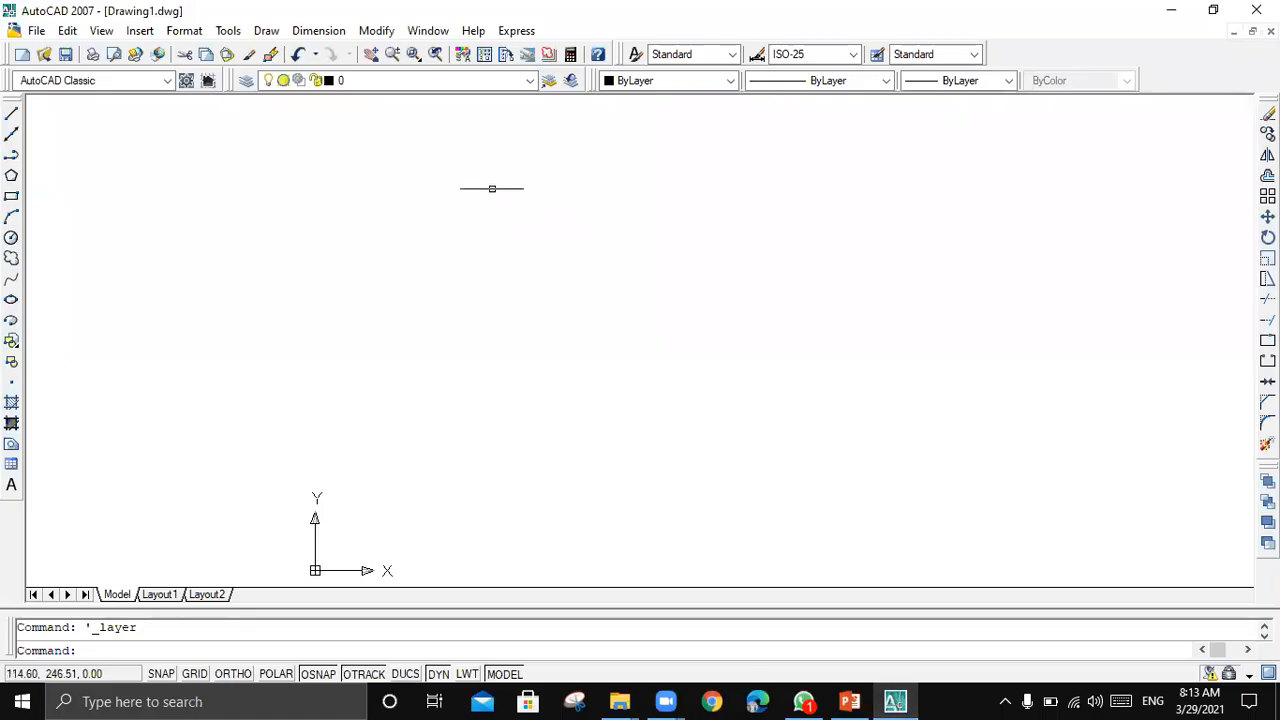
{"action": "right_click", "coordinate": [230, 75]}
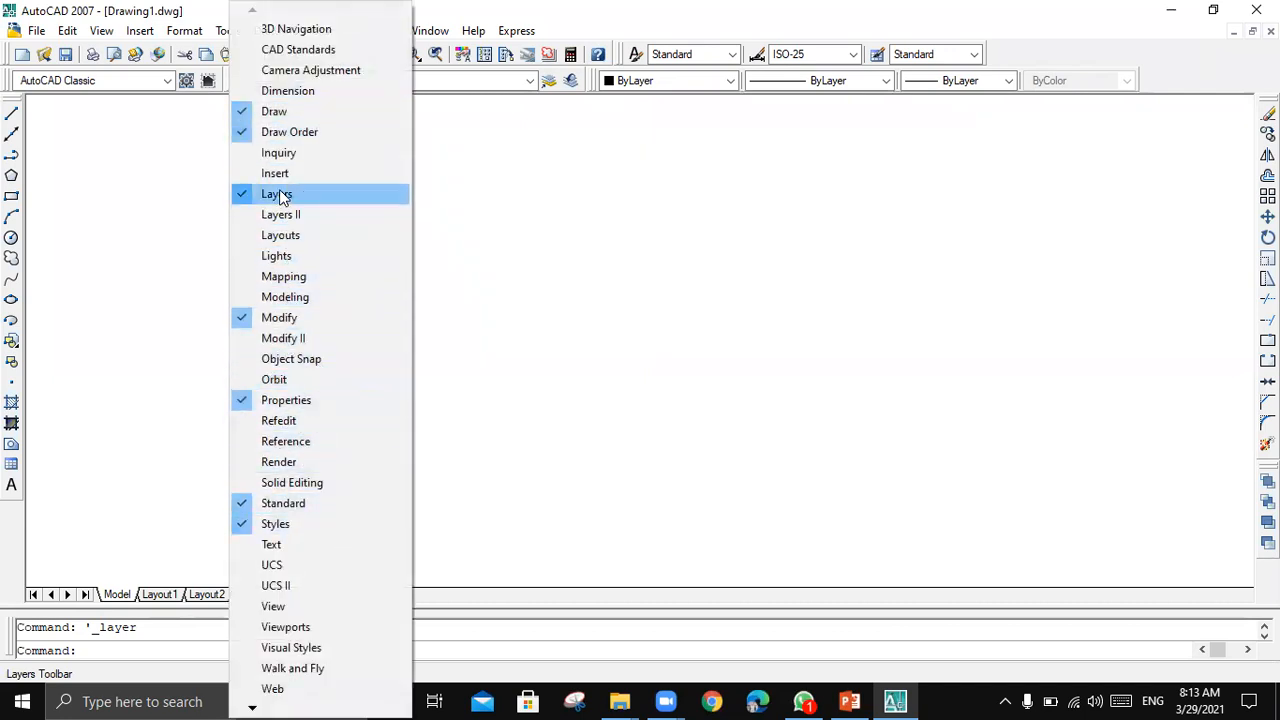
{"action": "left_click", "coordinate": [436, 108]}
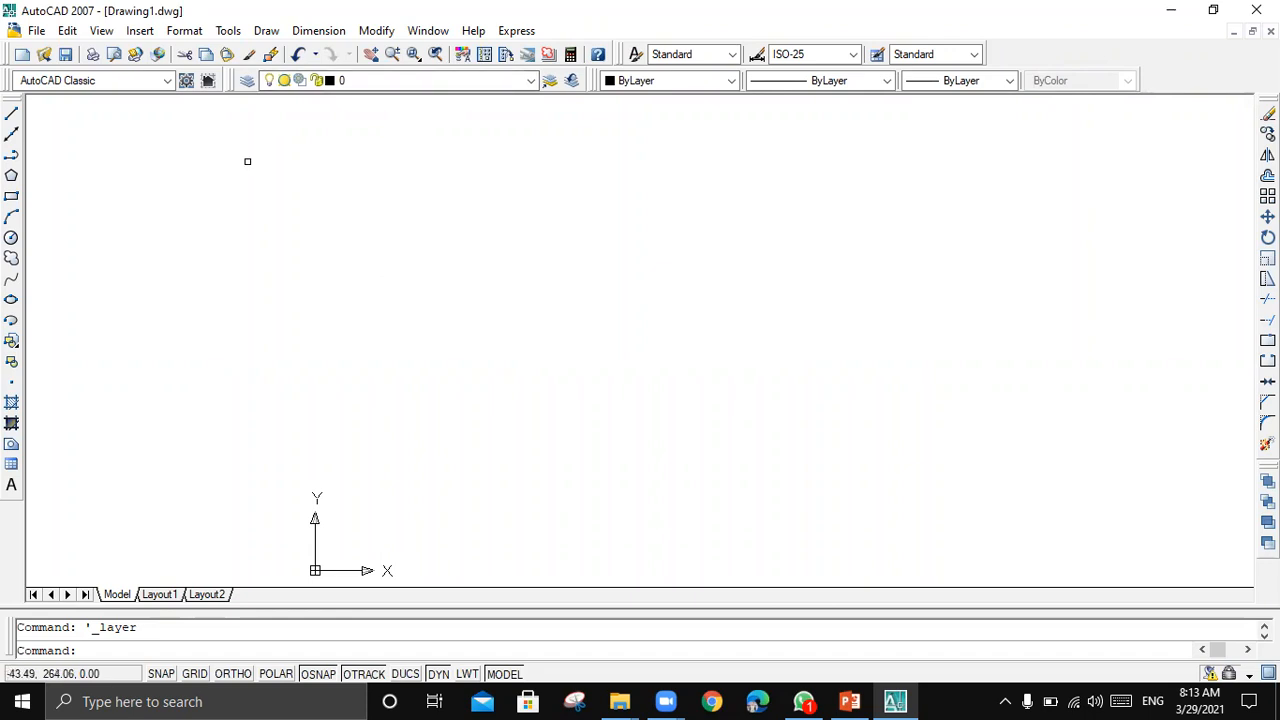
- Draw a large horizontal rectangle in the middle of the empty drawing area
{"action": "left_click", "coordinate": [11, 176]}
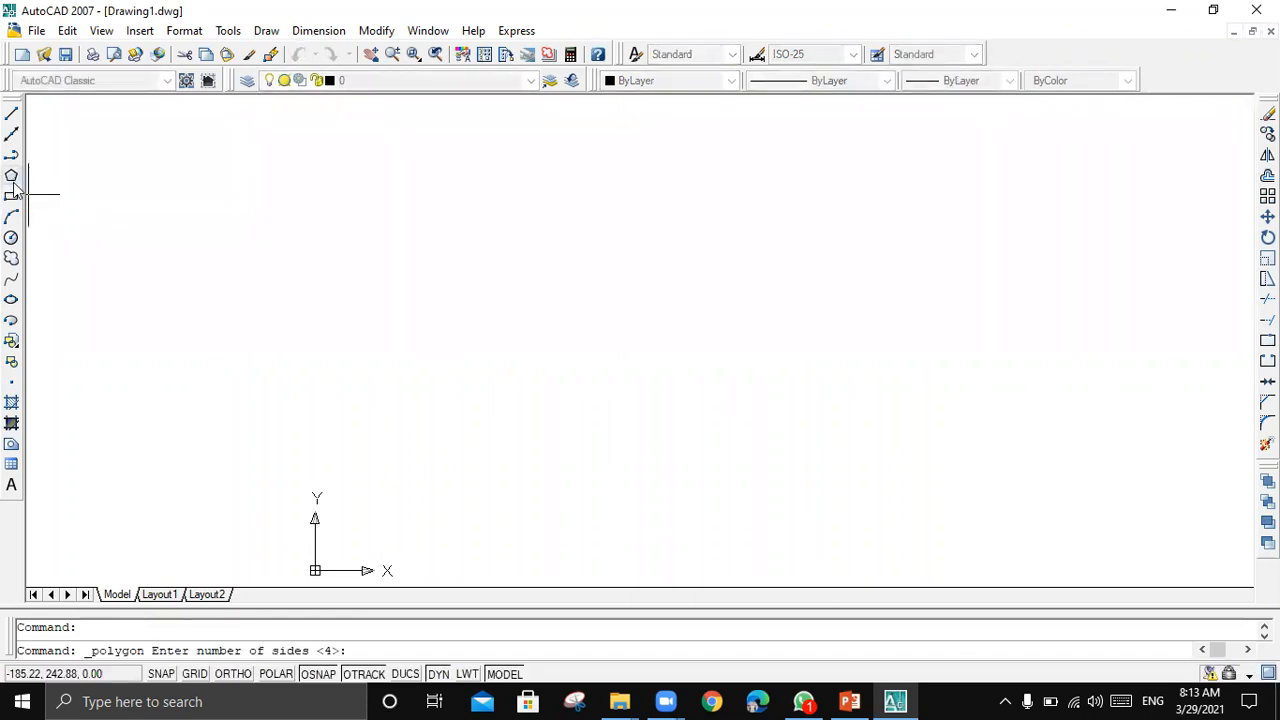
{"action": "left_click", "coordinate": [11, 196]}
{"action": "left_click", "coordinate": [467, 225]}
{"action": "left_click", "coordinate": [835, 427]}
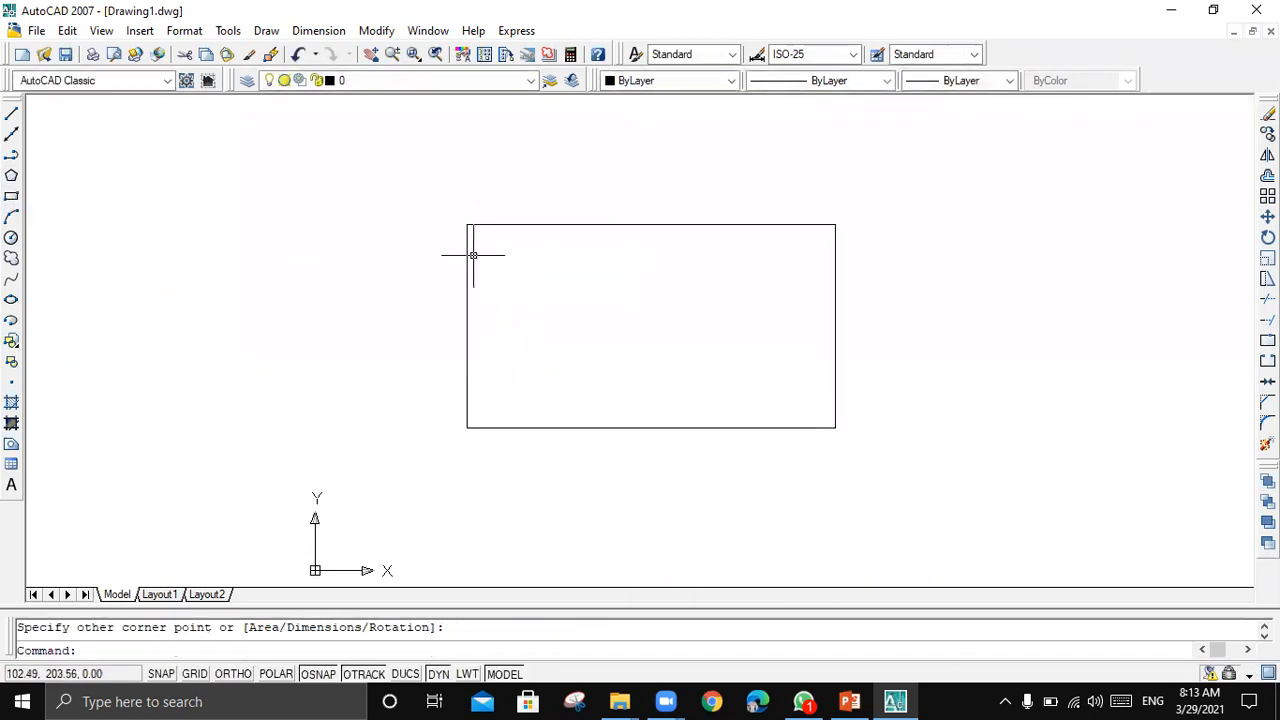
- Draw two smaller rectangles, one overlapping the large rectangle's upper-left corner and one crossing its upper edge
{"action": "right_click", "coordinate": [190, 206]}
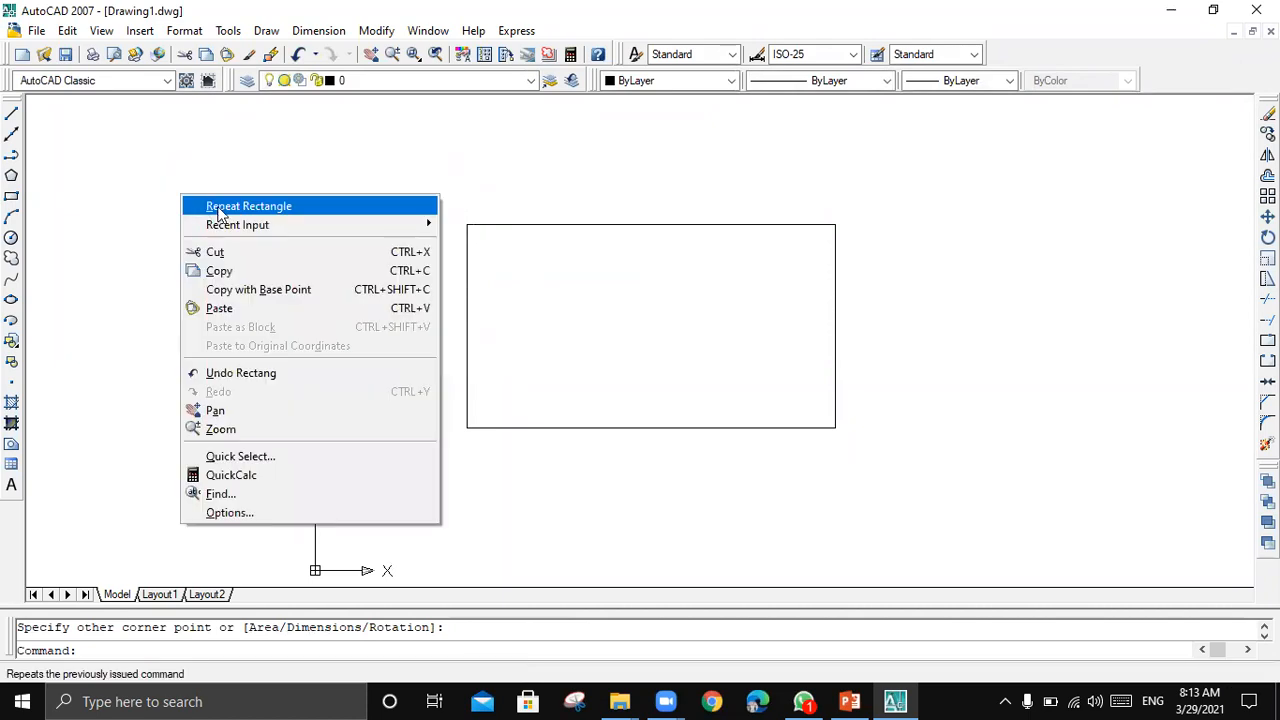
{"action": "left_click", "coordinate": [218, 207]}
{"action": "left_click", "coordinate": [378, 201]}
{"action": "left_click", "coordinate": [611, 335]}
{"action": "right_click", "coordinate": [535, 141]}
{"action": "left_click", "coordinate": [547, 150]}
{"action": "left_click", "coordinate": [548, 151]}
{"action": "left_click", "coordinate": [745, 359]}
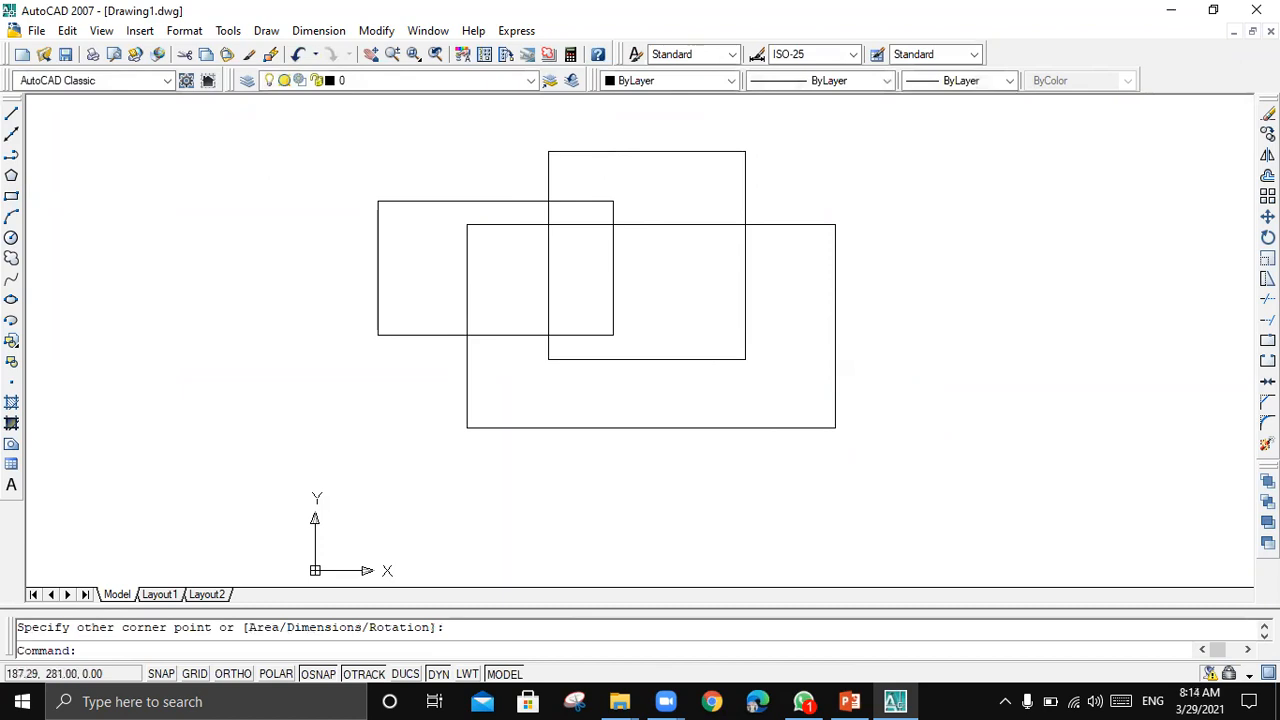
- Draw two tall rectangles overlapping the existing ones, both starting above them and one extending below the large rectangle
{"action": "right_click", "coordinate": [604, 138]}
{"action": "left_click", "coordinate": [640, 152]}
{"action": "left_click", "coordinate": [573, 108]}
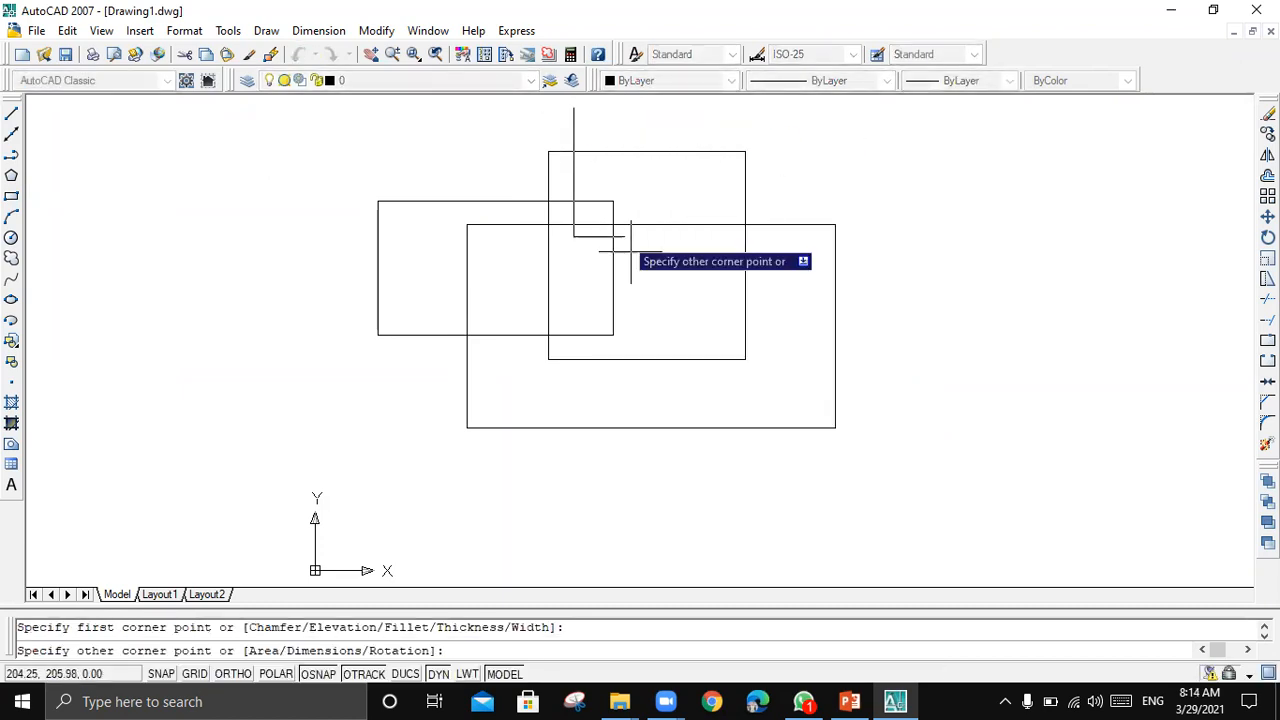
{"action": "left_click", "coordinate": [757, 471]}
{"action": "right_click", "coordinate": [514, 120]}
{"action": "left_click", "coordinate": [560, 131]}
{"action": "left_click", "coordinate": [507, 110]}
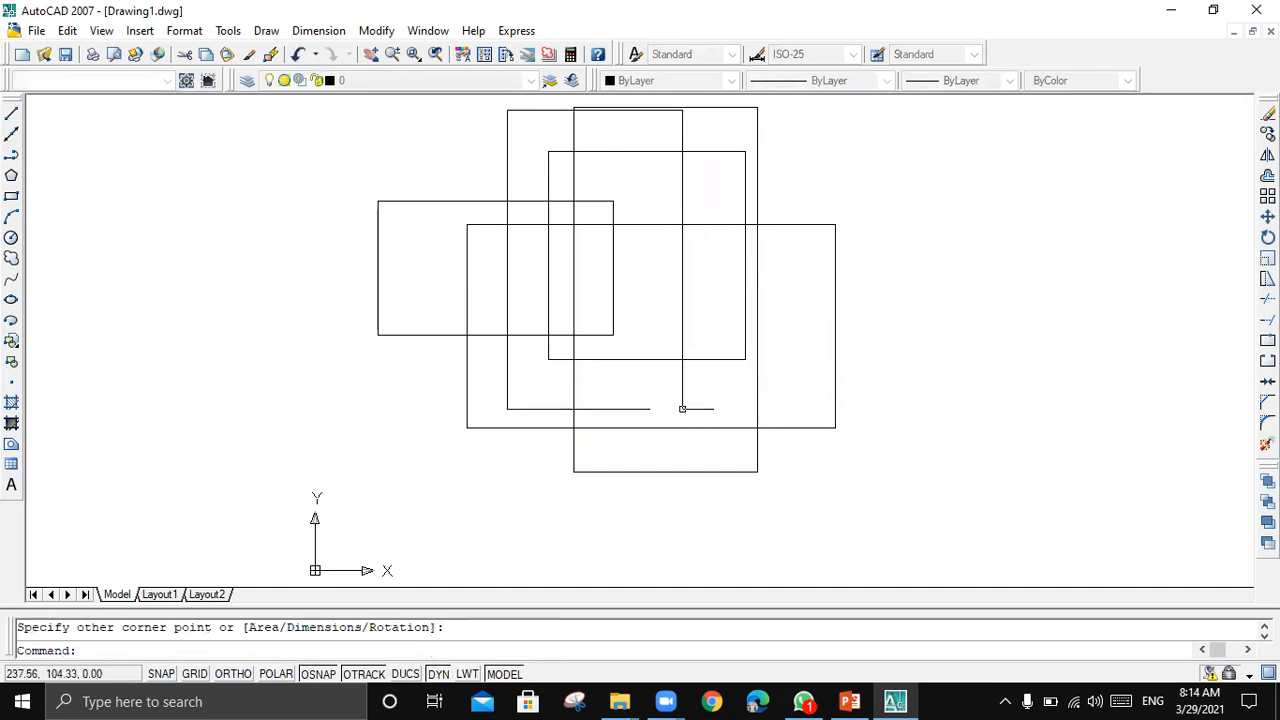
{"action": "left_click", "coordinate": [682, 408]}
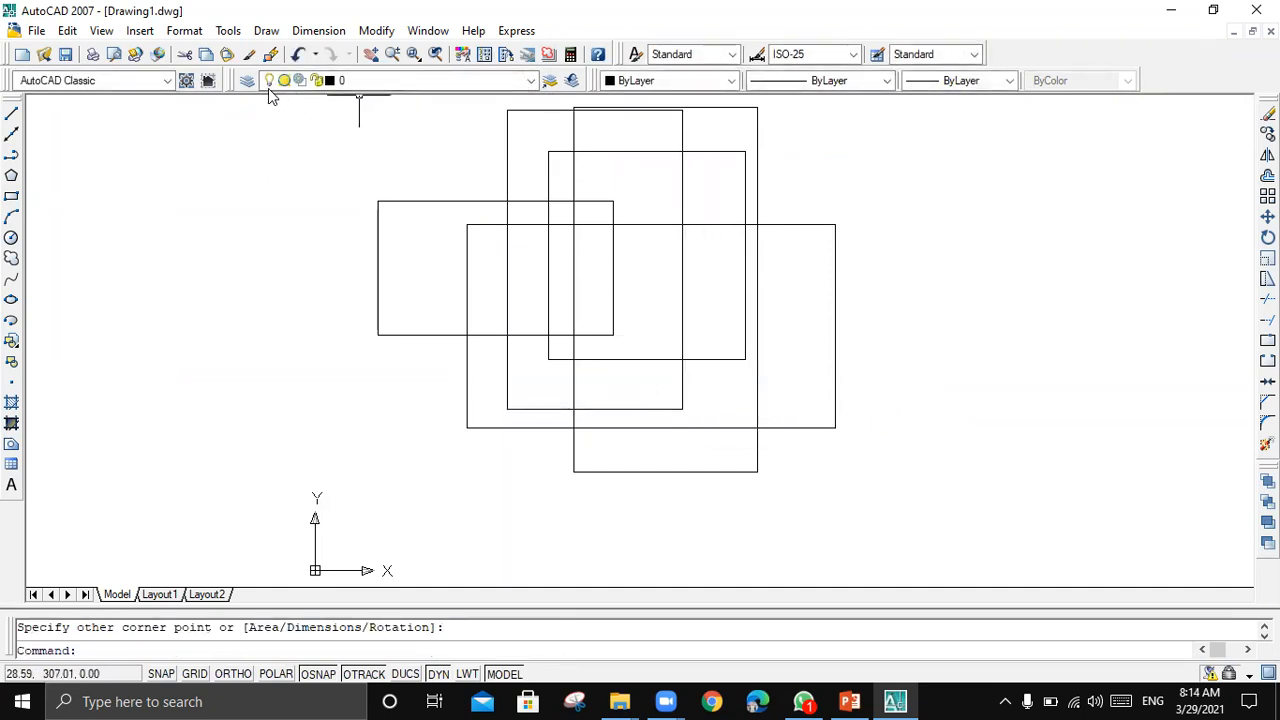
{"action": "left_click", "coordinate": [12, 238]}
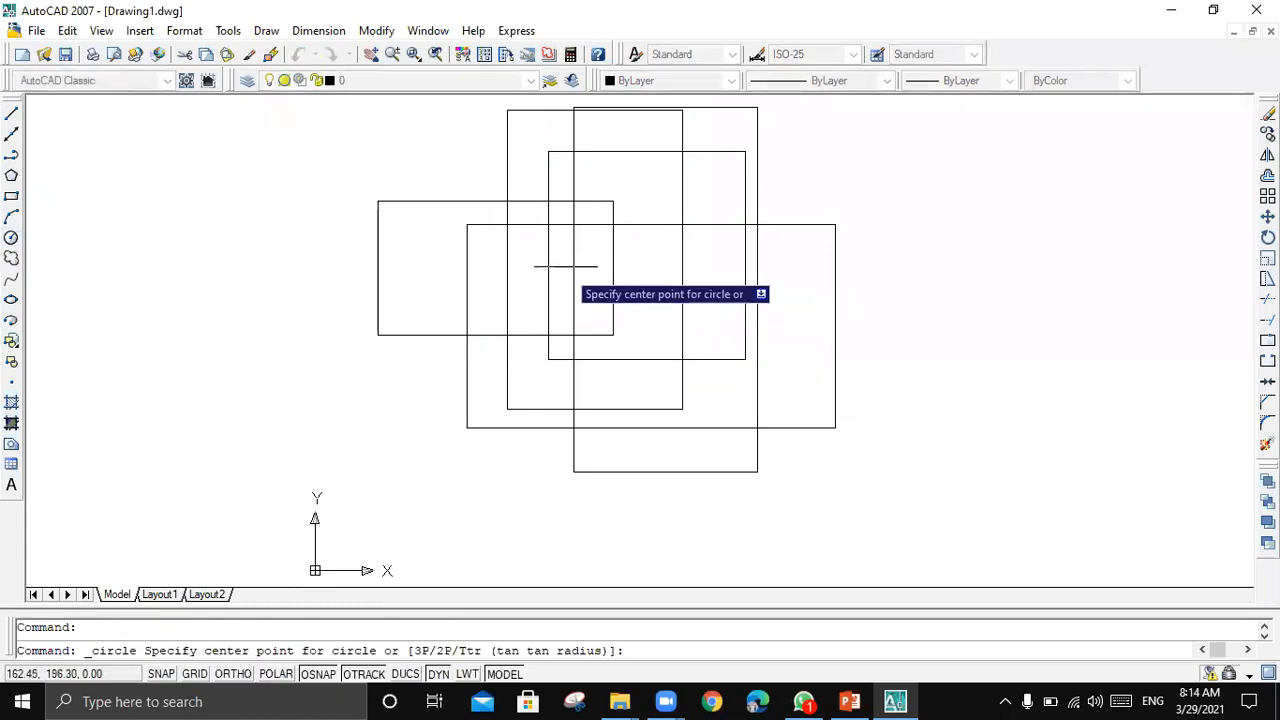
{"action": "scroll", "coordinate": [560, 213], "scroll_direction": "up", "scroll_amount": 1}
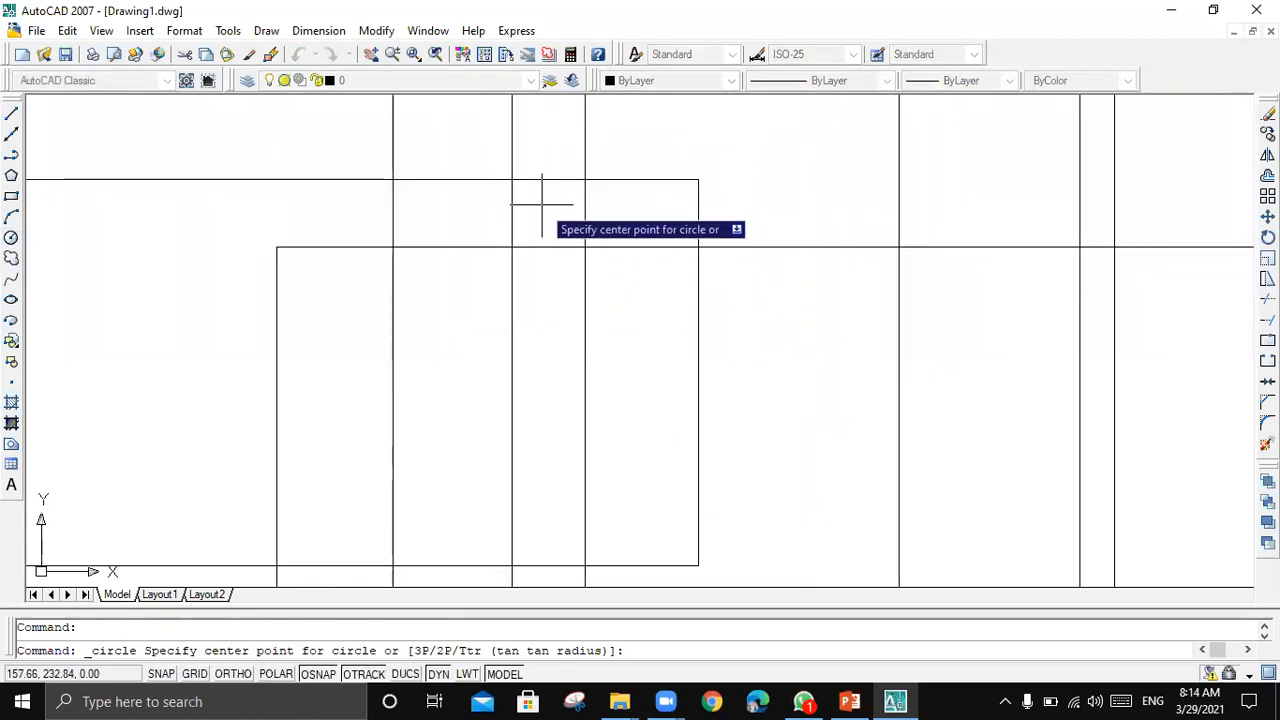
{"action": "scroll", "coordinate": [545, 213], "scroll_direction": "up", "scroll_amount": 1}
{"action": "scroll", "coordinate": [543, 209], "scroll_direction": "up", "scroll_amount": 1}
{"action": "scroll", "coordinate": [543, 160], "scroll_direction": "up", "scroll_amount": 1}
{"action": "scroll", "coordinate": [515, 213], "scroll_direction": "up", "scroll_amount": 1}
{"action": "scroll", "coordinate": [515, 200], "scroll_direction": "down", "scroll_amount": 2}
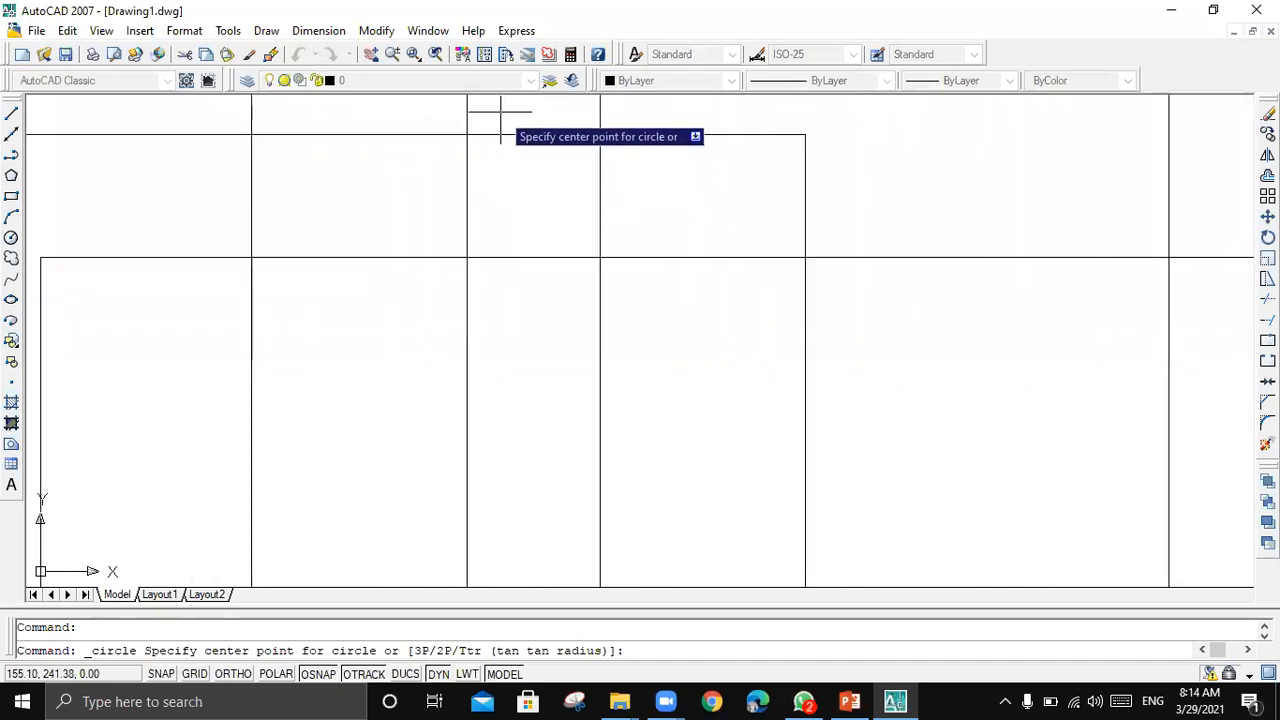
{"action": "scroll", "coordinate": [490, 114], "scroll_direction": "up", "scroll_amount": 2}
{"action": "scroll", "coordinate": [634, 306], "scroll_direction": "down", "scroll_amount": 3}
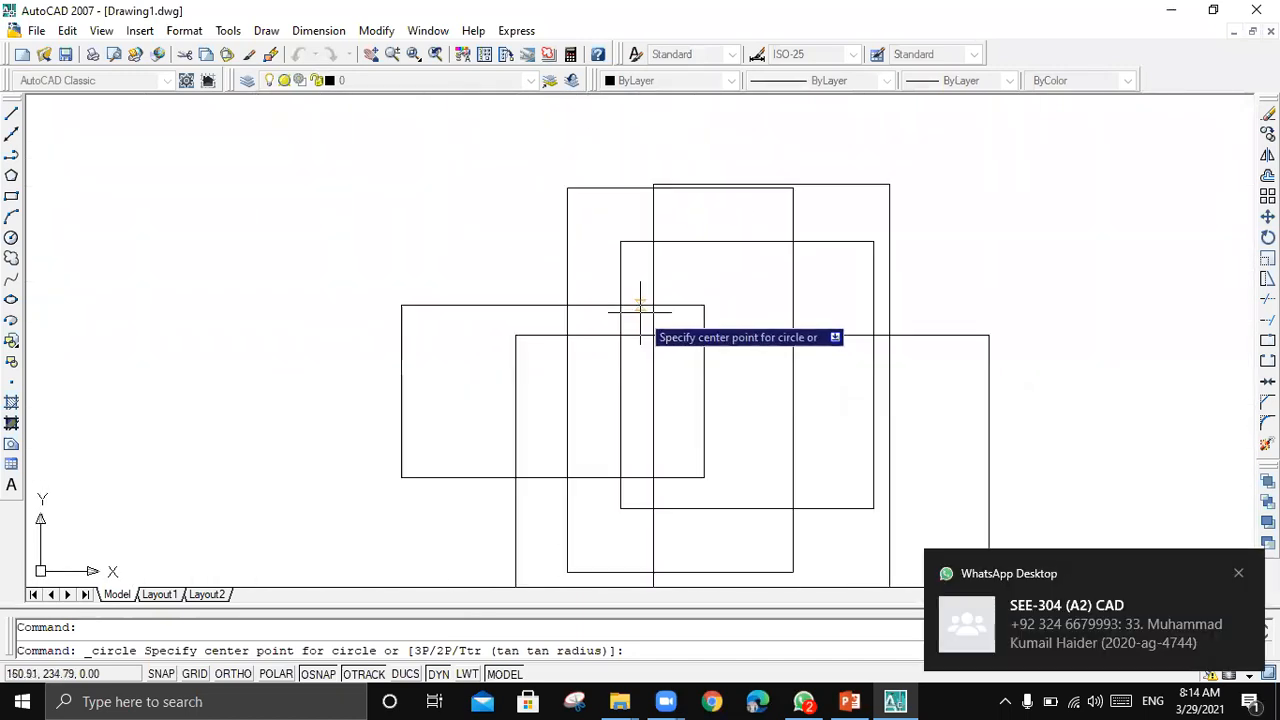
{"action": "scroll", "coordinate": [645, 345], "scroll_direction": "down", "scroll_amount": 2}
{"action": "scroll", "coordinate": [646, 350], "scroll_direction": "down", "scroll_amount": 2}
{"action": "scroll", "coordinate": [650, 315], "scroll_direction": "up", "scroll_amount": 4}
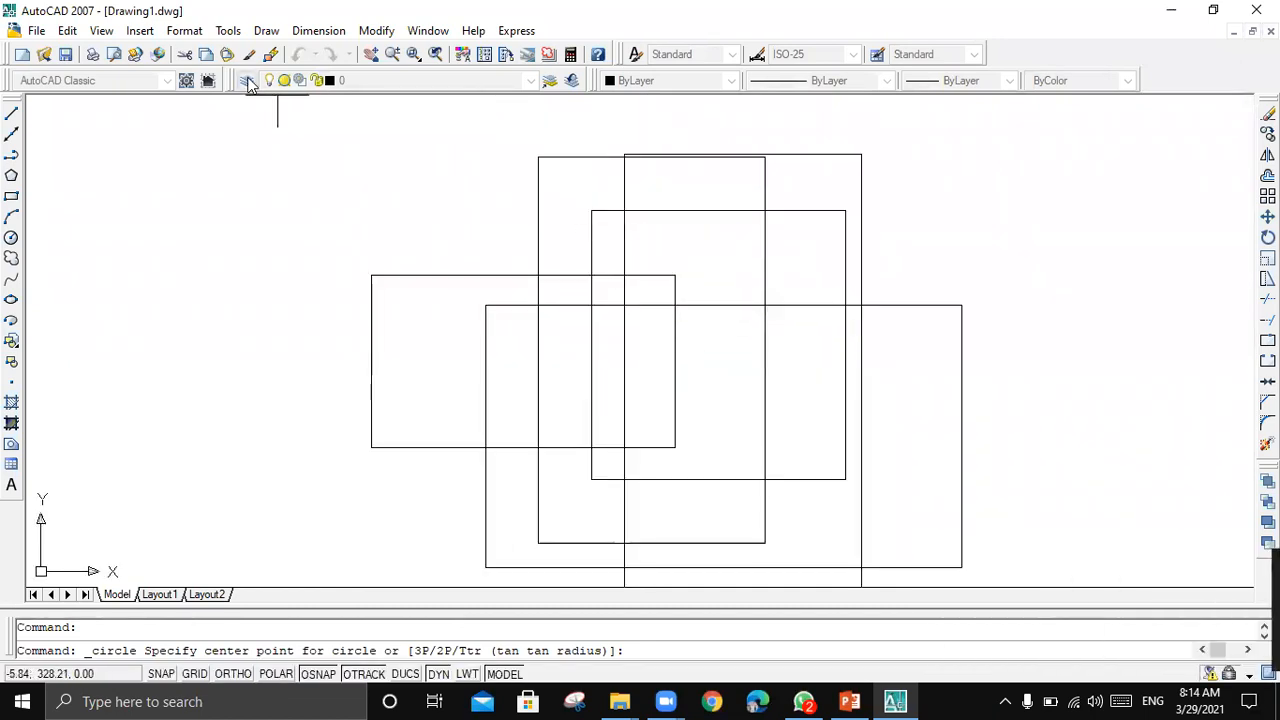
{"action": "key", "text": "Escape"}
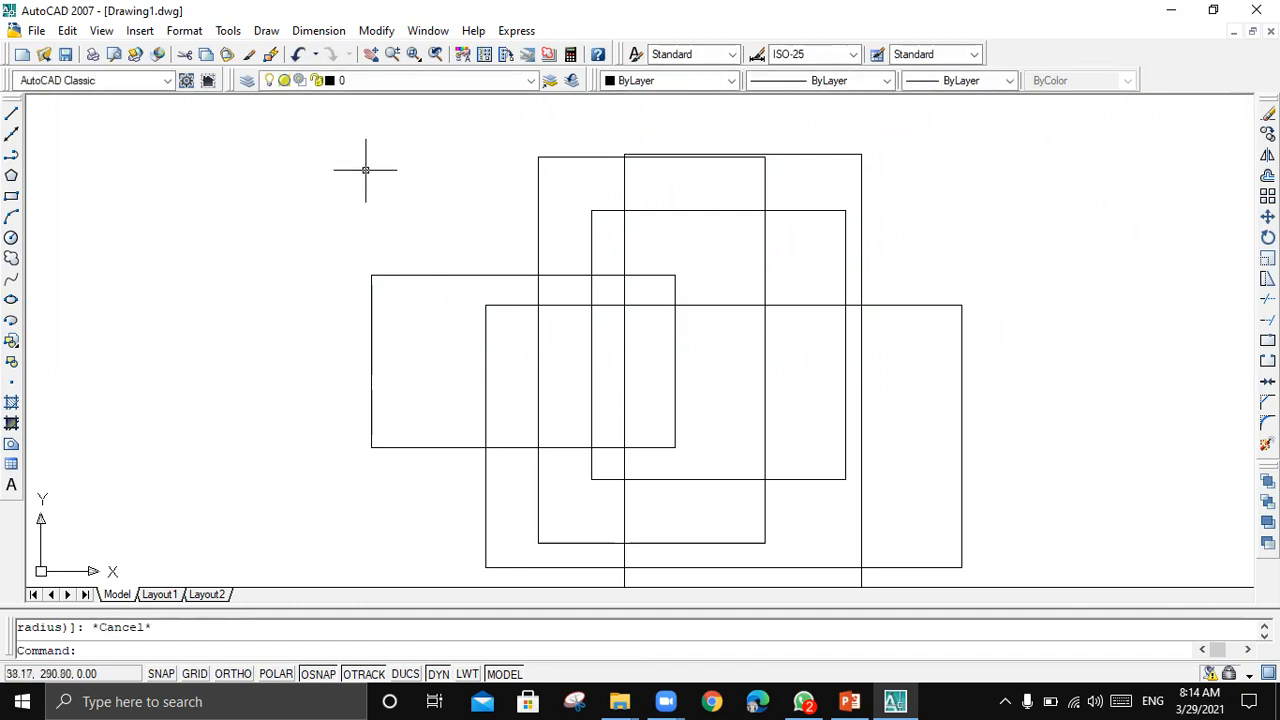
- Select all five overlapping rectangles with a selection window
{"action": "left_click", "coordinate": [274, 134]}
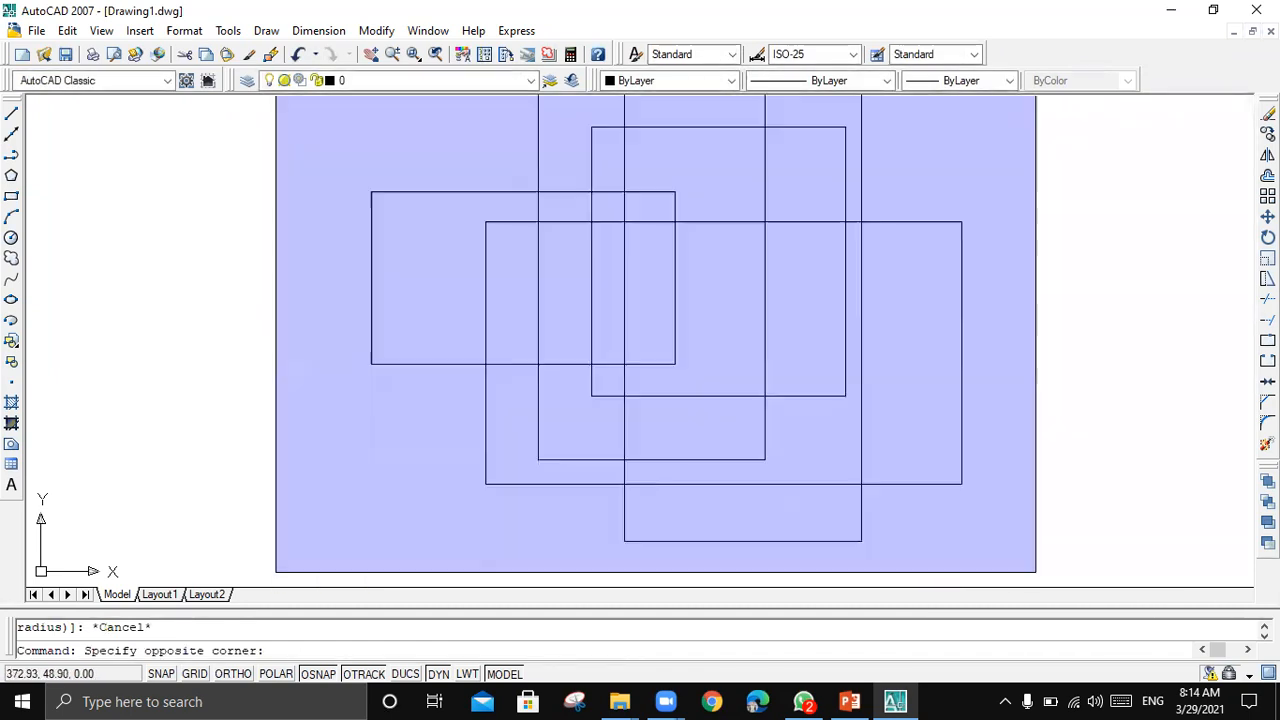
{"action": "left_click", "coordinate": [1030, 567]}
{"action": "scroll", "coordinate": [647, 347], "scroll_direction": "down", "scroll_amount": 2}
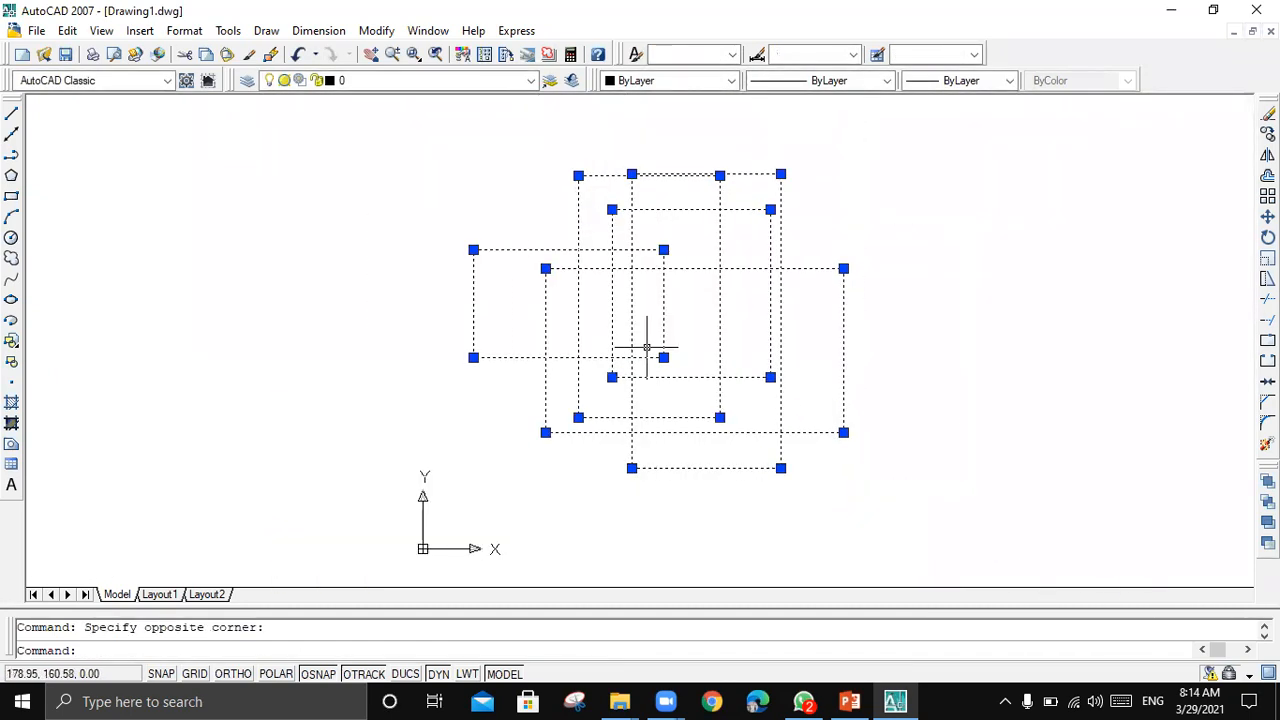
- Create a new layer, make it the current layer and name it "Working 1"
{"action": "left_click", "coordinate": [247, 80]}
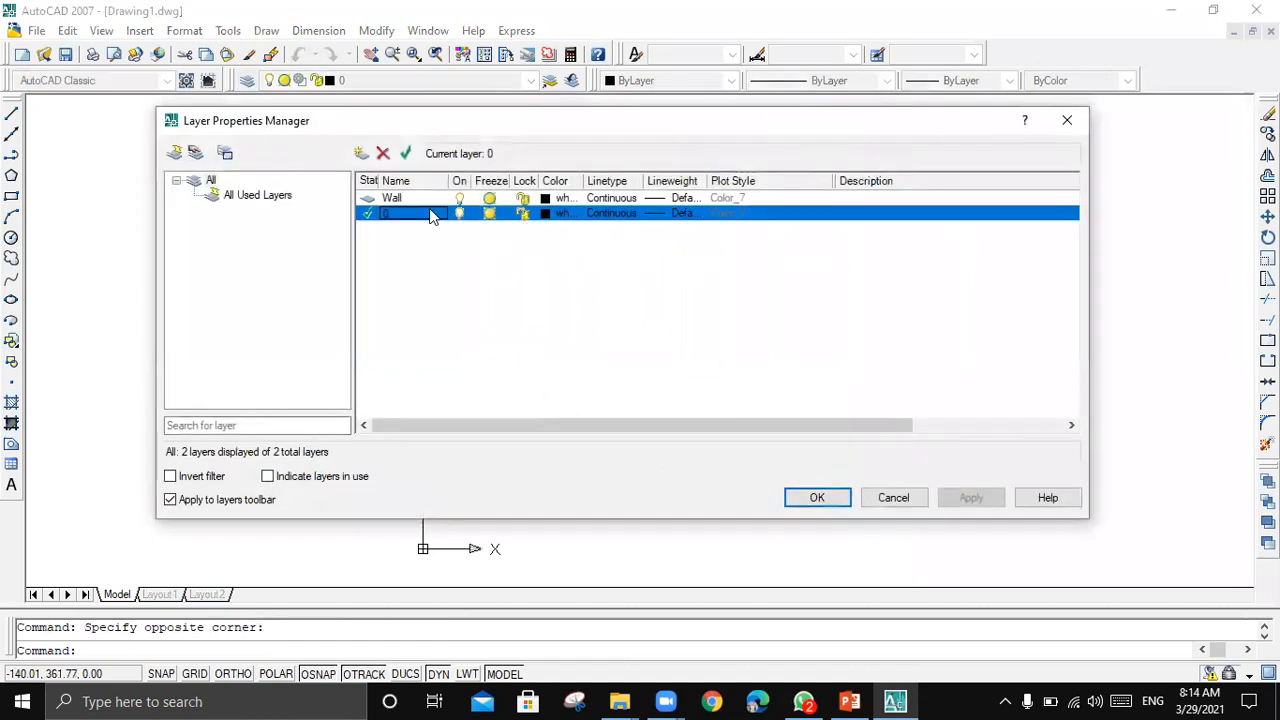
{"action": "left_click", "coordinate": [401, 198]}
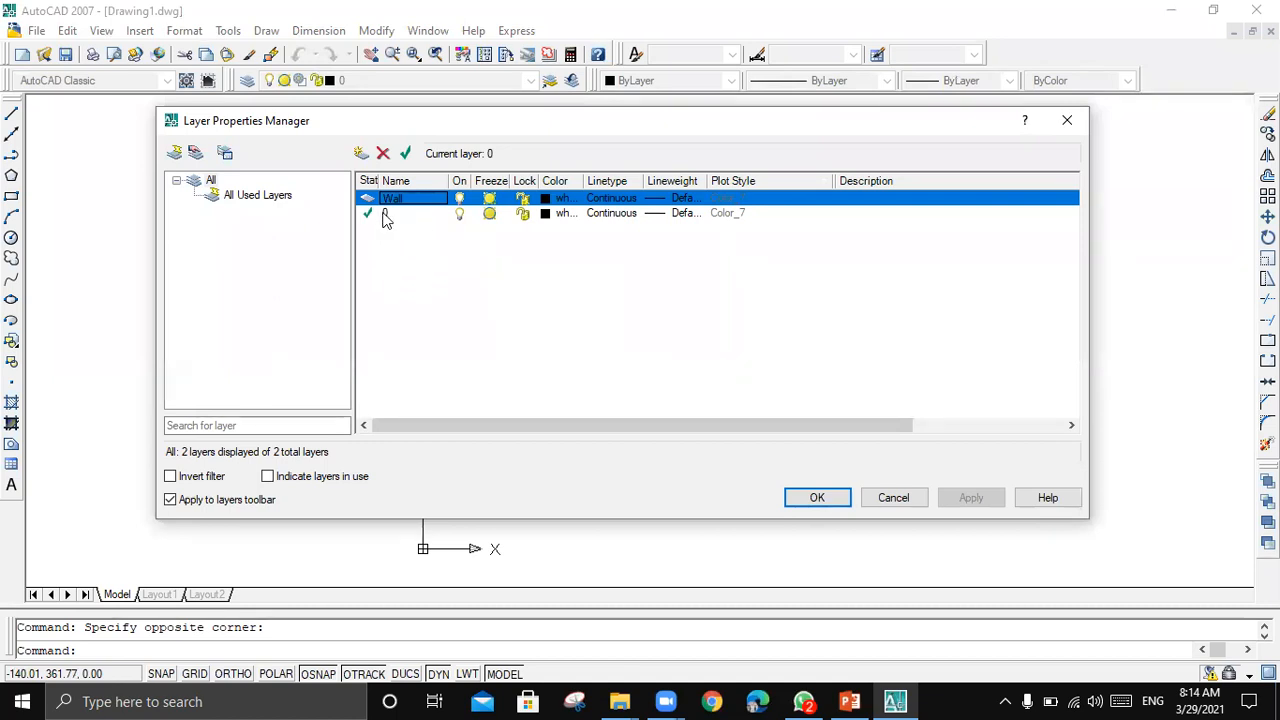
{"action": "right_click", "coordinate": [392, 220]}
{"action": "left_click", "coordinate": [390, 219]}
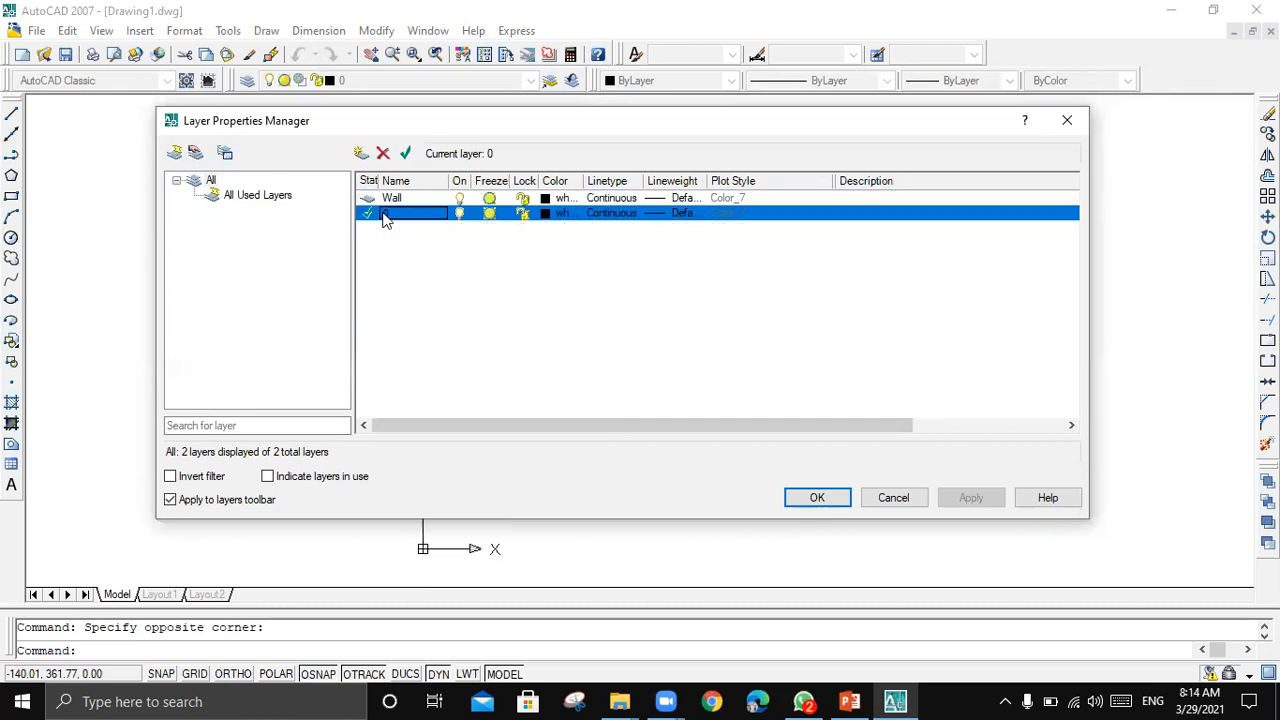
{"action": "right_click", "coordinate": [389, 219]}
{"action": "left_click", "coordinate": [450, 294]}
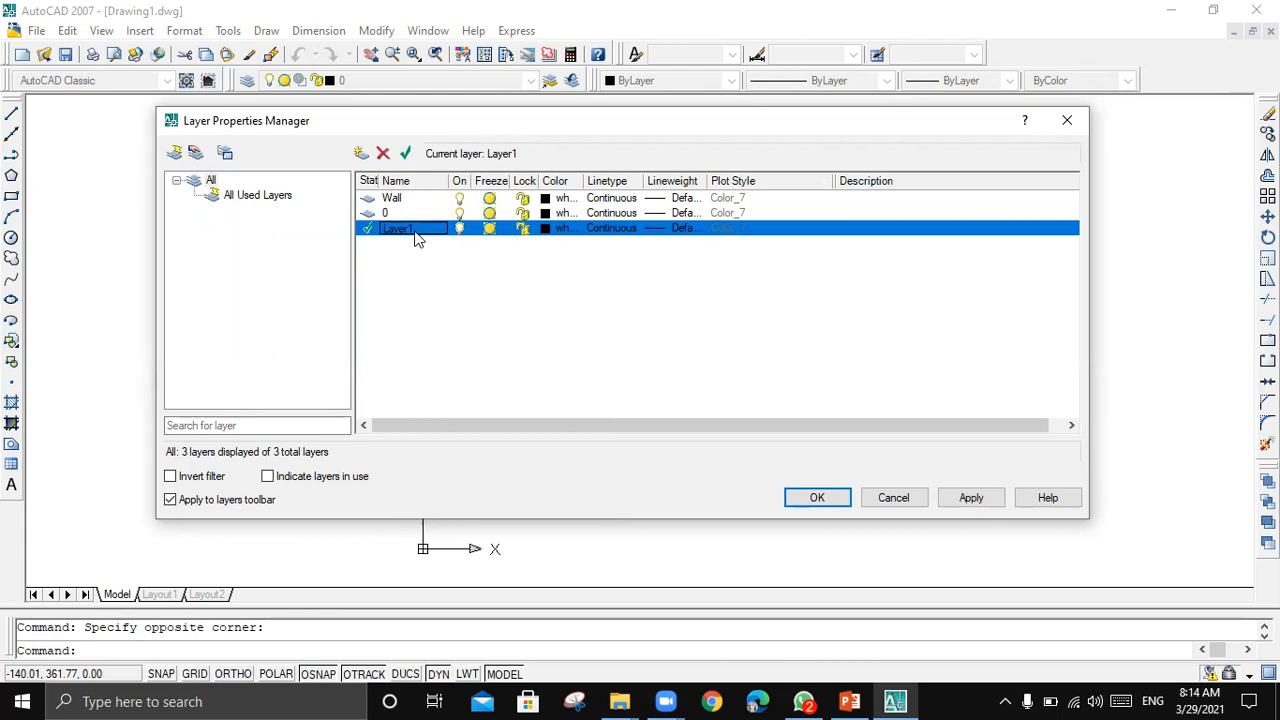
{"action": "left_click", "coordinate": [413, 230]}
{"action": "left_click", "coordinate": [439, 271]}
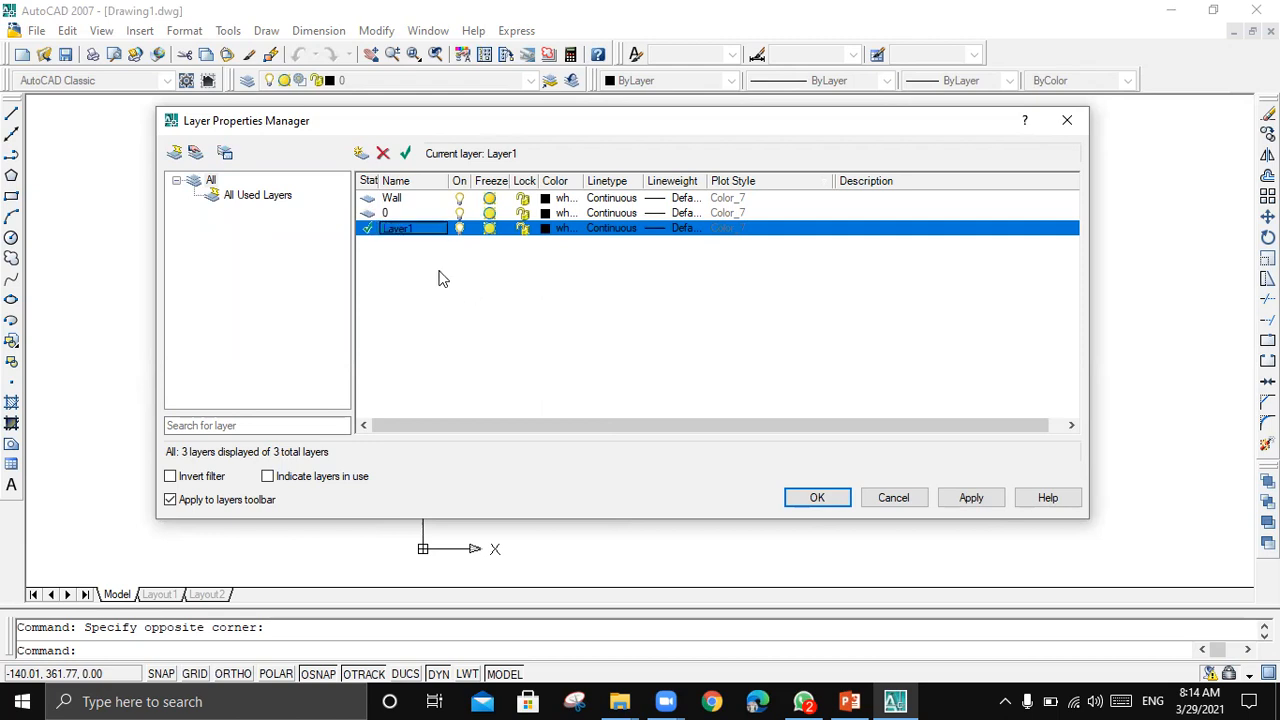
{"action": "left_click", "coordinate": [410, 231]}
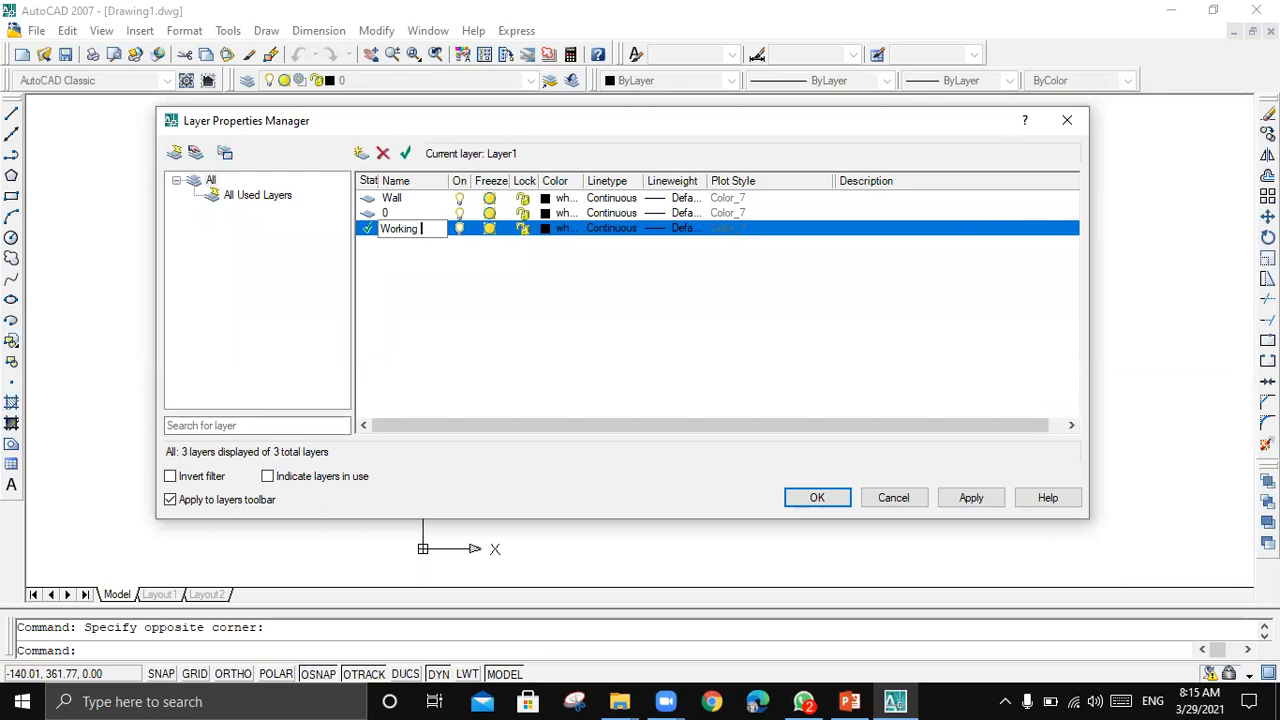
{"action": "left_click", "coordinate": [815, 498]}
- Move all five selected rectangles onto the layer "Working 1" and clear the selection
{"action": "left_click", "coordinate": [360, 141]}
{"action": "left_click", "coordinate": [869, 466]}
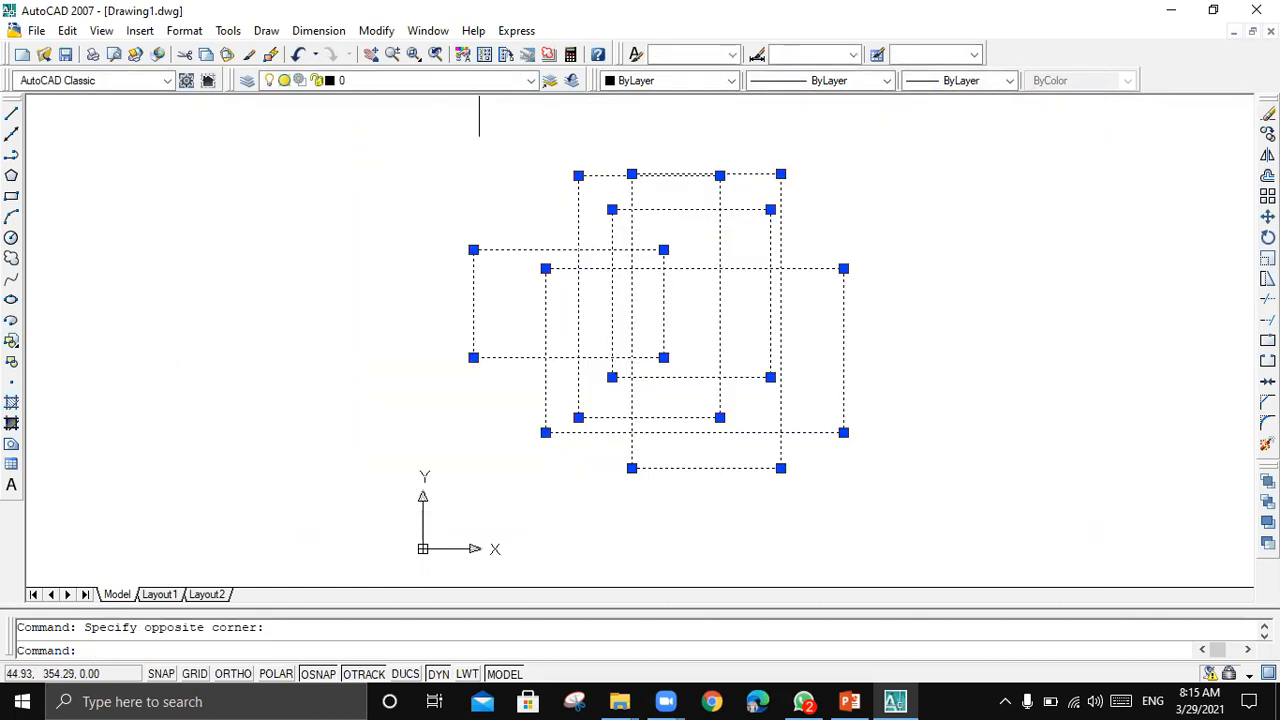
{"action": "left_click", "coordinate": [531, 81]}
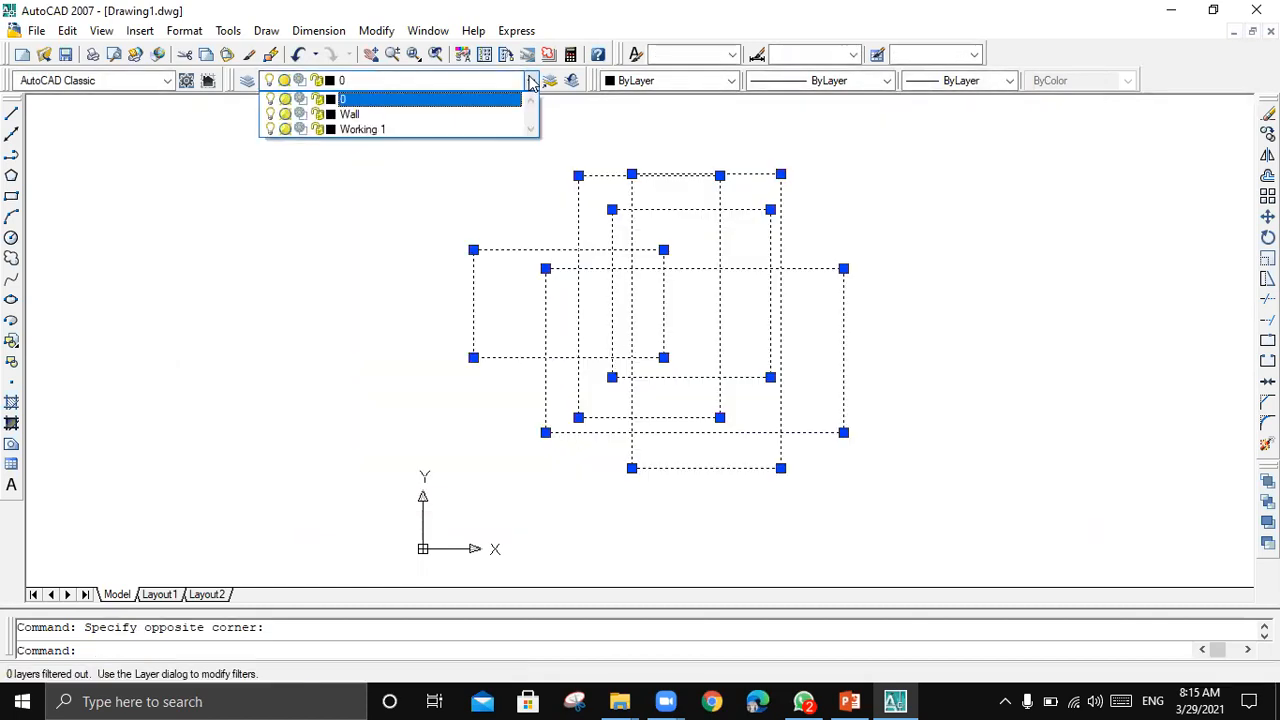
{"action": "left_click", "coordinate": [380, 129]}
{"action": "left_click", "coordinate": [885, 425]}
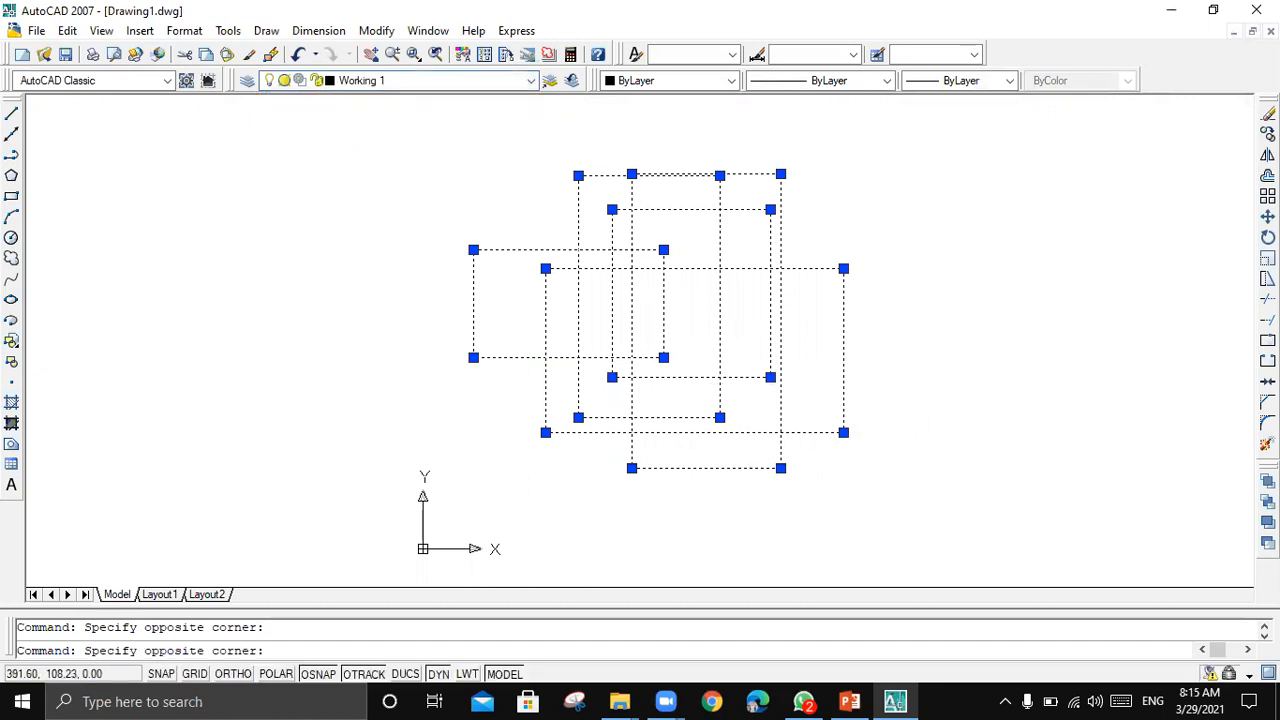
{"action": "key", "text": "Escape"}
{"action": "key", "text": "Escape"}
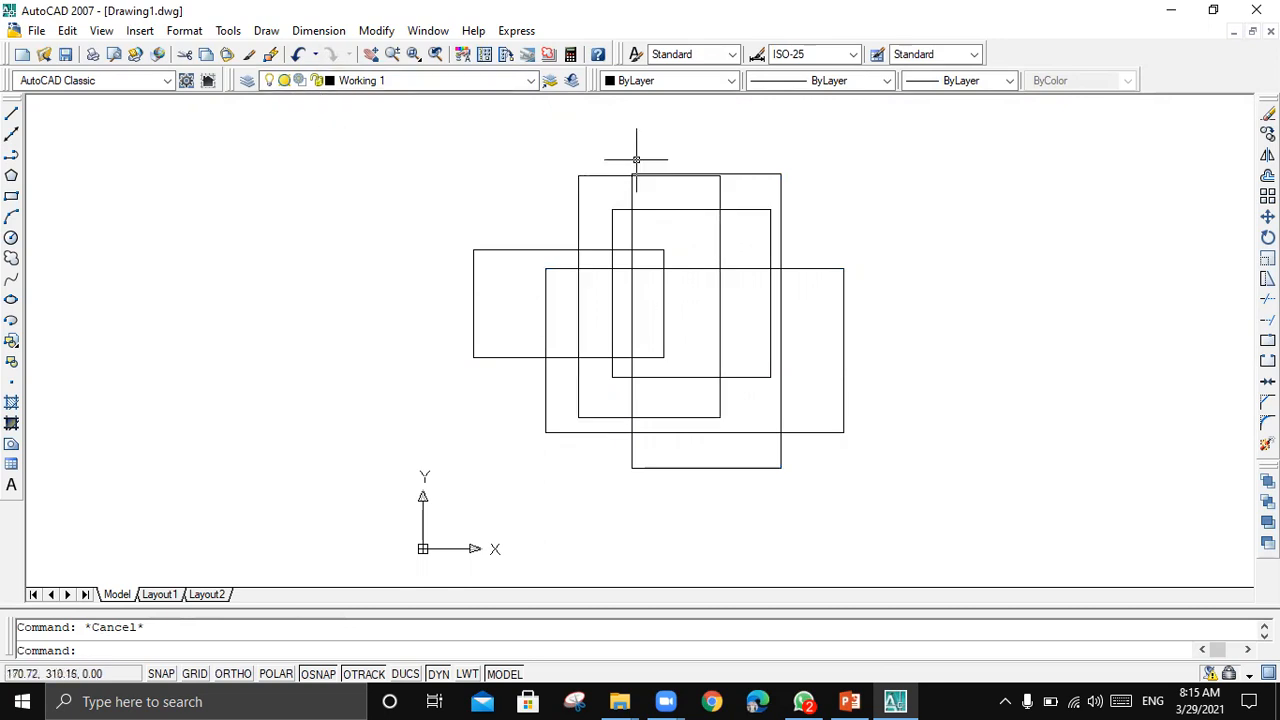
{"action": "left_click", "coordinate": [525, 82]}
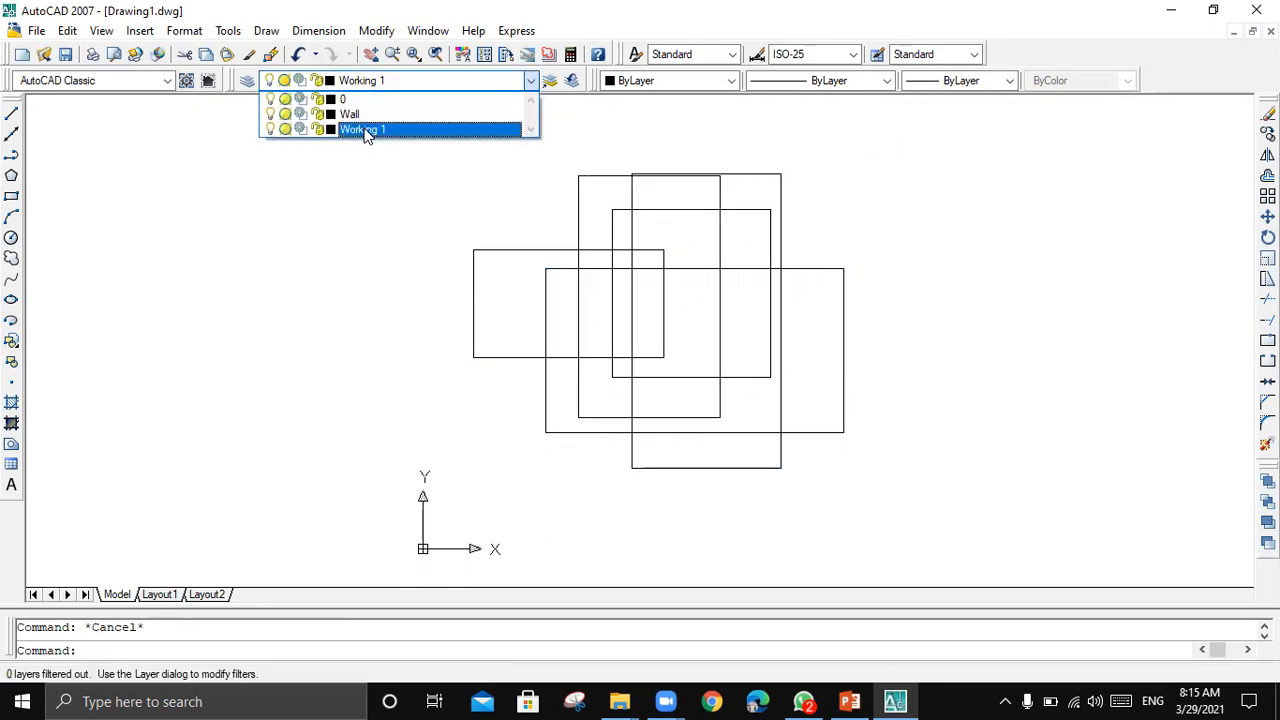
{"action": "left_click", "coordinate": [802, 266]}
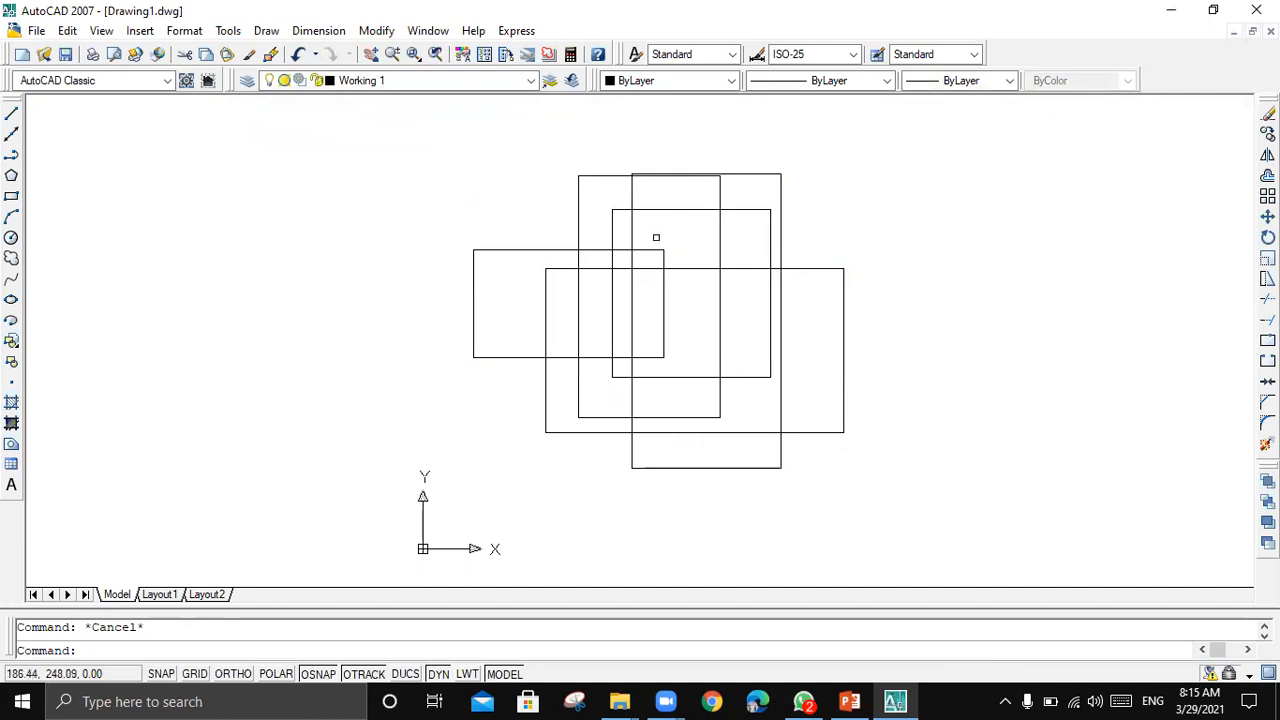
- Create another layer named "Working 2" and make it the current layer
{"action": "left_click", "coordinate": [247, 81]}
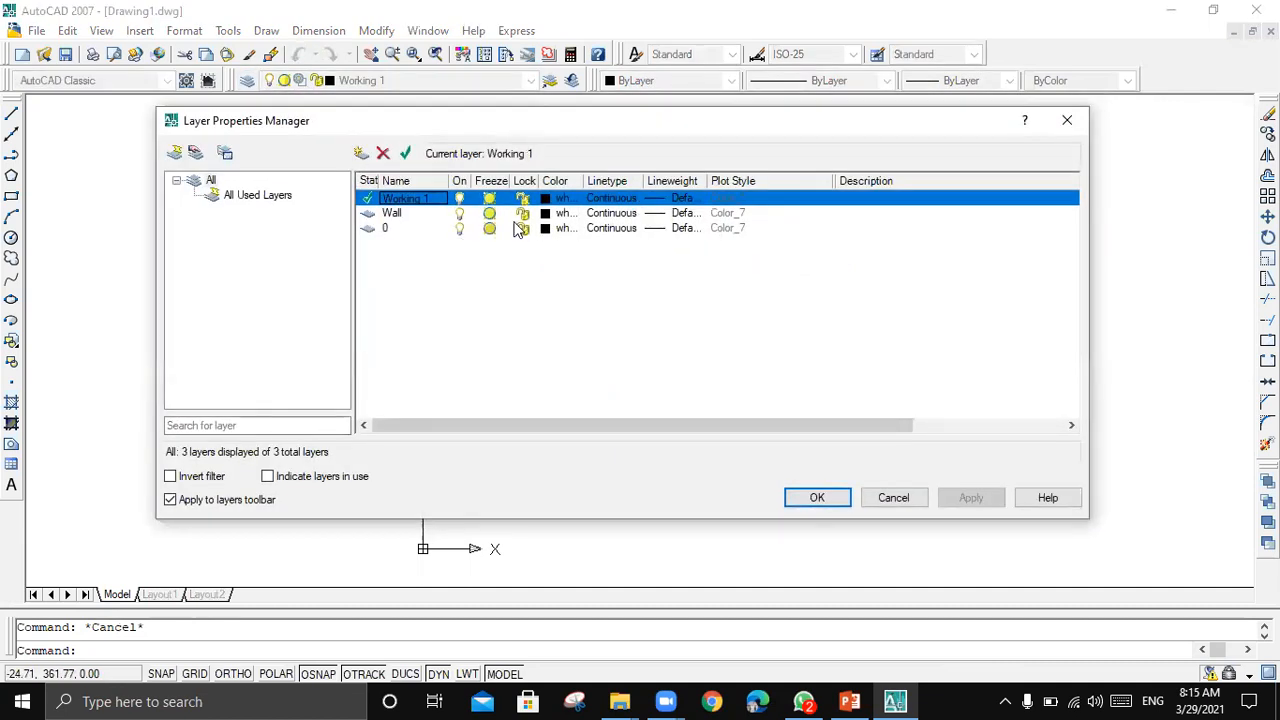
{"action": "right_click", "coordinate": [416, 237]}
{"action": "left_click", "coordinate": [442, 309]}
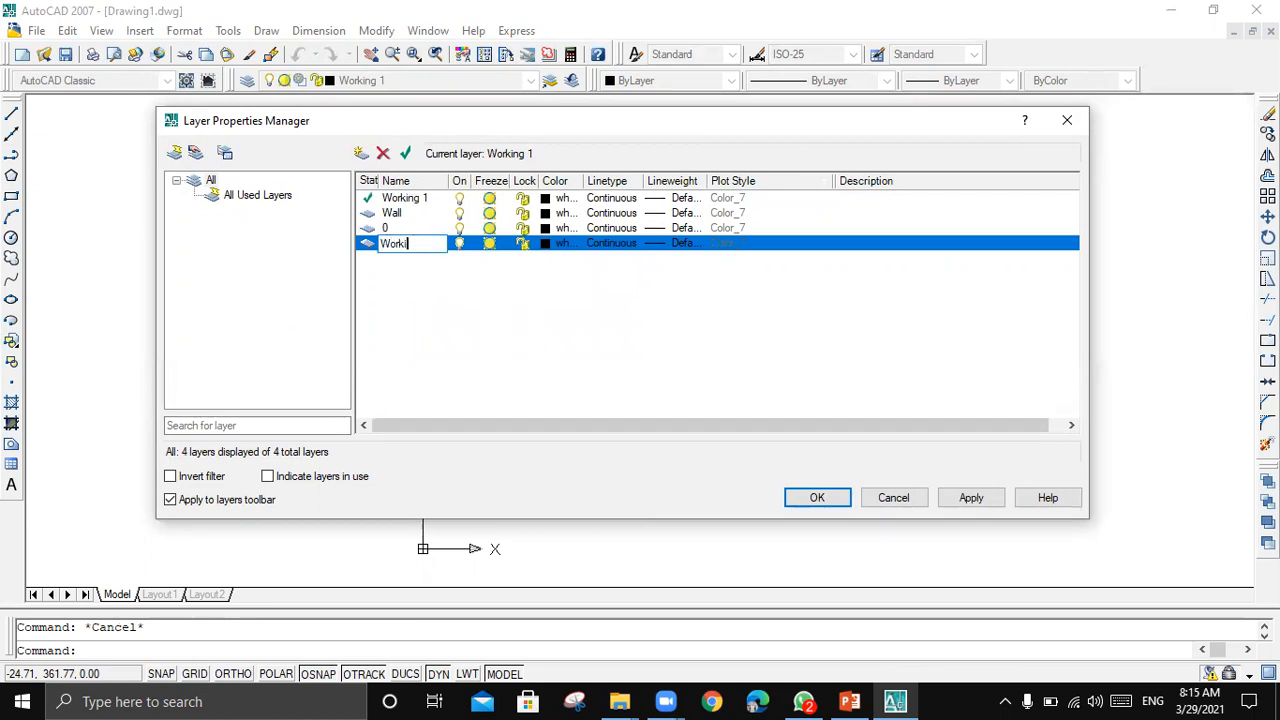
{"action": "left_click", "coordinate": [825, 497]}
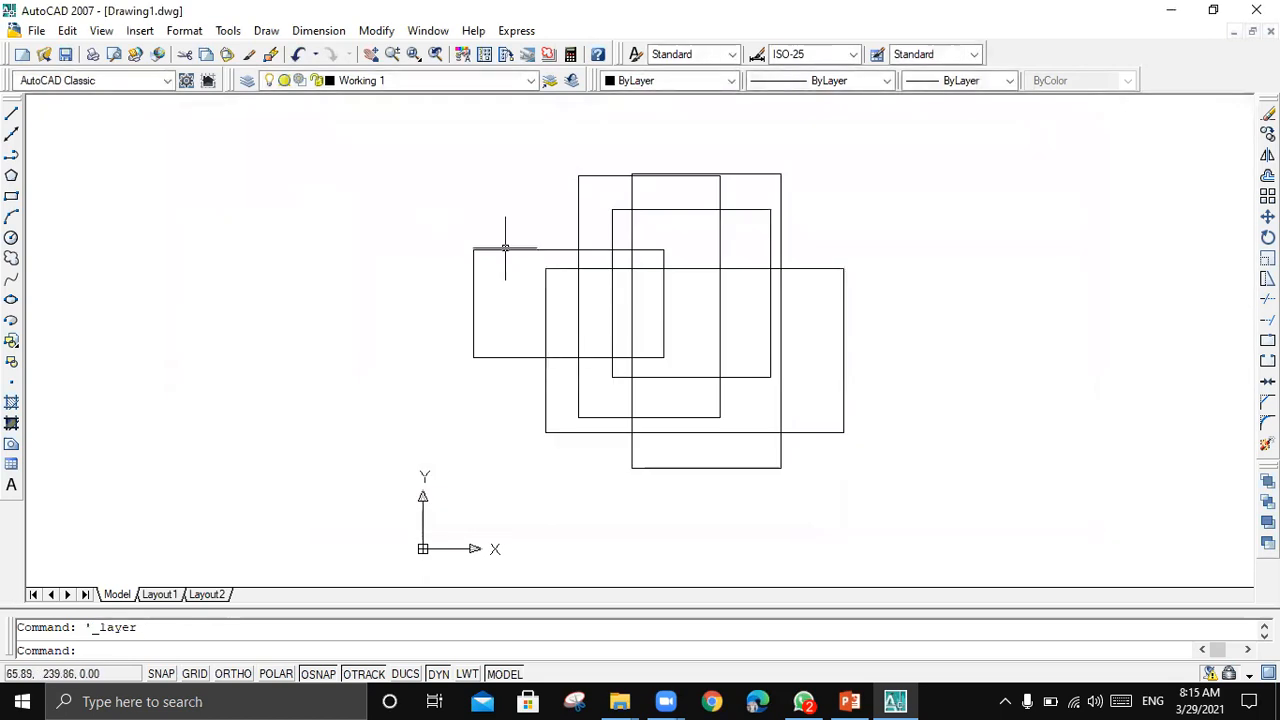
{"action": "left_click", "coordinate": [425, 80]}
{"action": "left_click", "coordinate": [380, 142]}
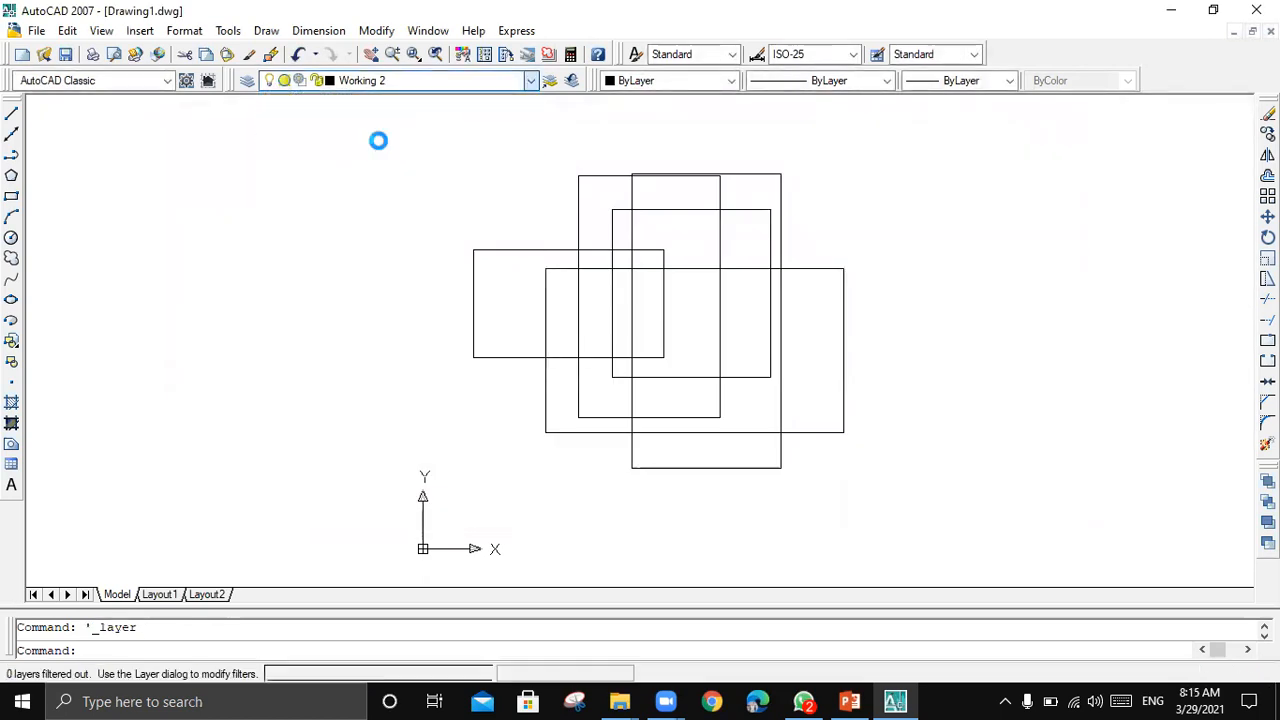
- Draw a tilted ellipse beside the overlapping rectangles on the layer "Working 2", touching the leftmost rectangle's upper corner
{"action": "left_click", "coordinate": [10, 300]}
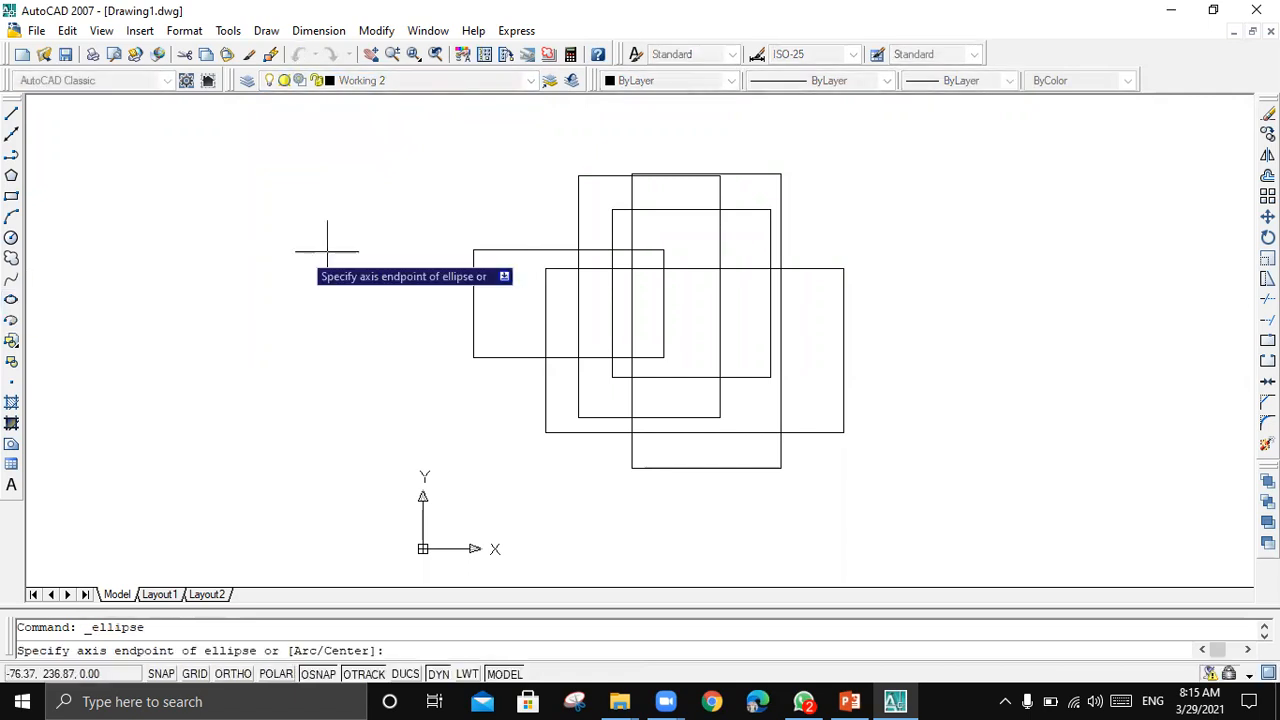
{"action": "left_click", "coordinate": [310, 227]}
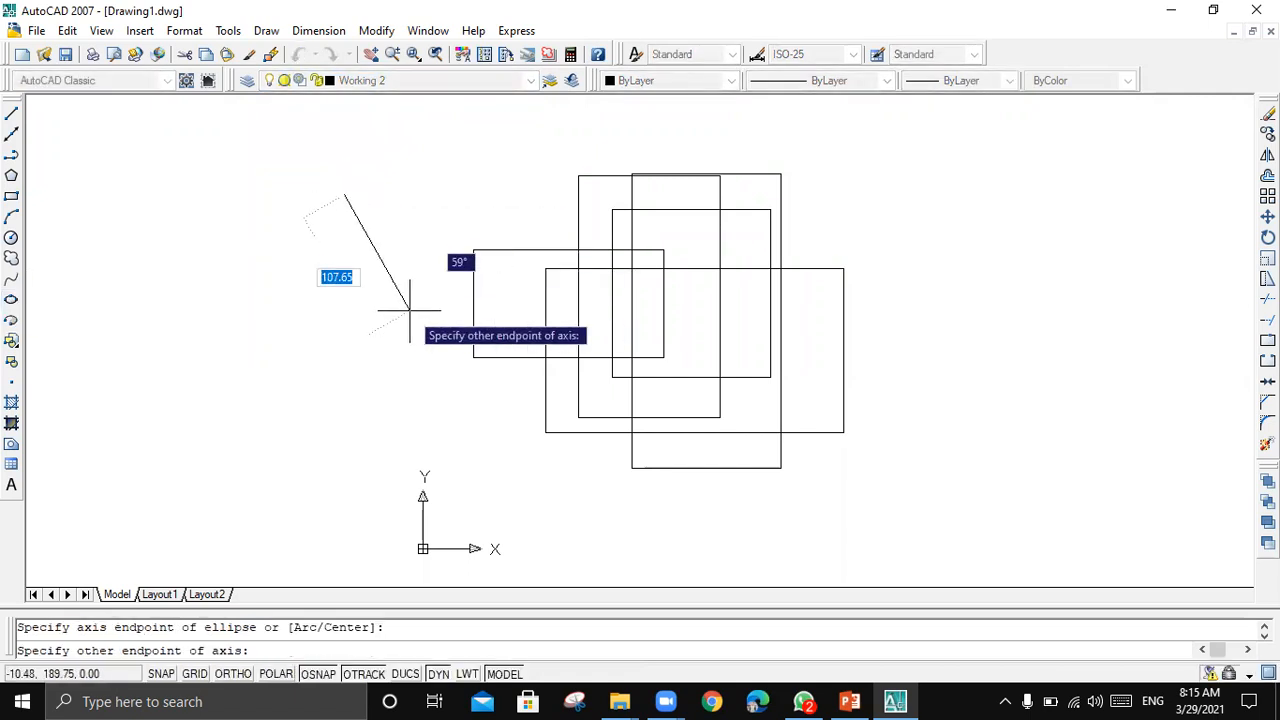
{"action": "left_click", "coordinate": [432, 288]}
{"action": "left_click", "coordinate": [484, 195]}
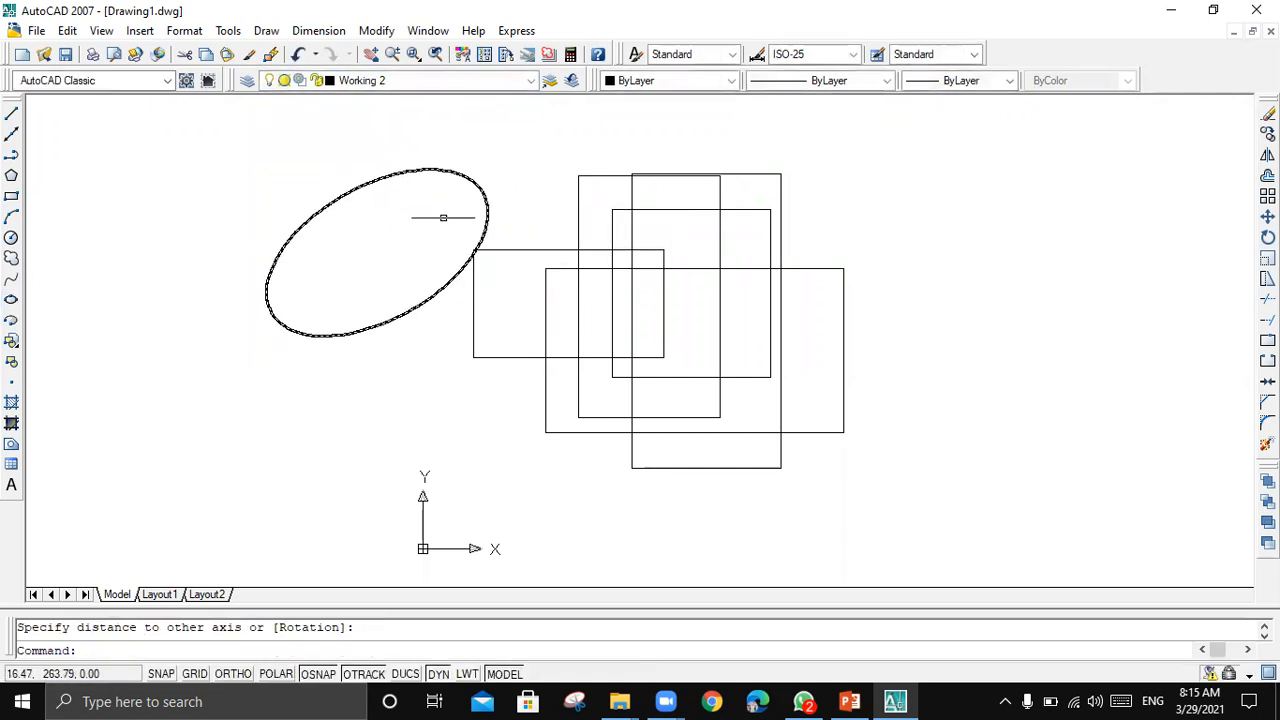
- Draw a small circle with a radius of about 4.5 inside the area where the rectangles overlap
{"action": "left_click", "coordinate": [11, 240]}
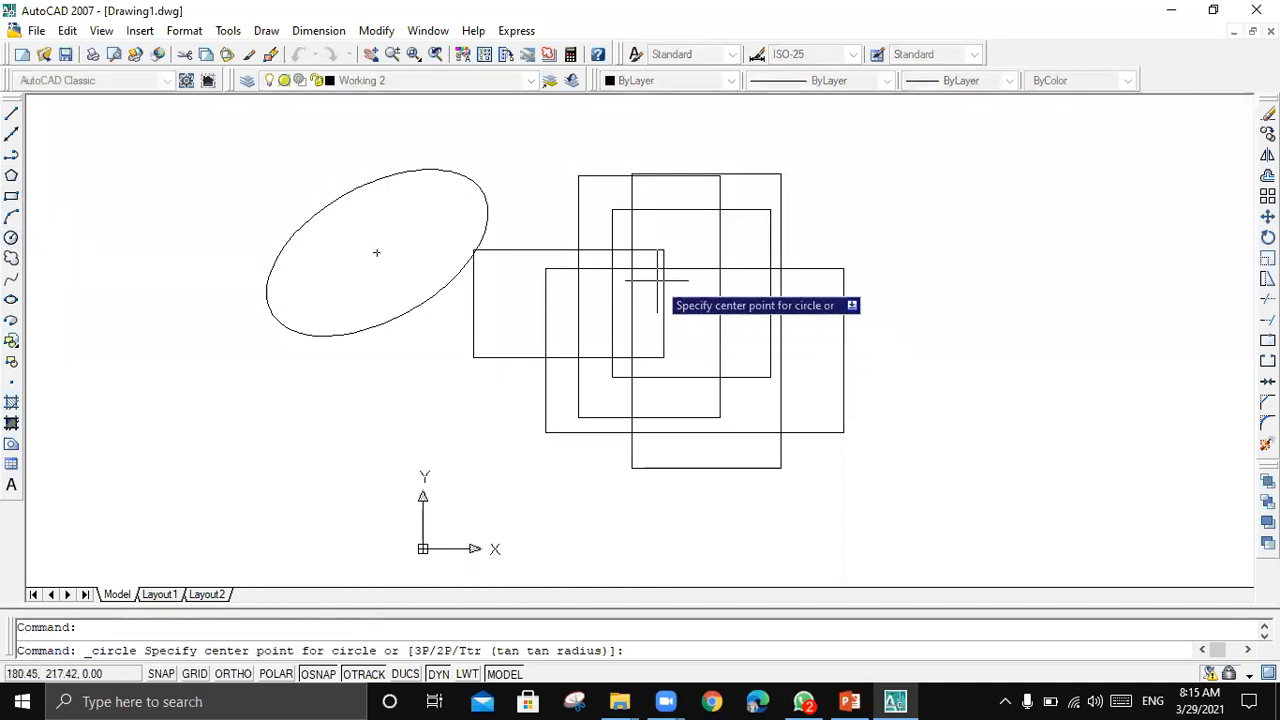
{"action": "scroll", "coordinate": [625, 260], "scroll_direction": "up", "scroll_amount": 3}
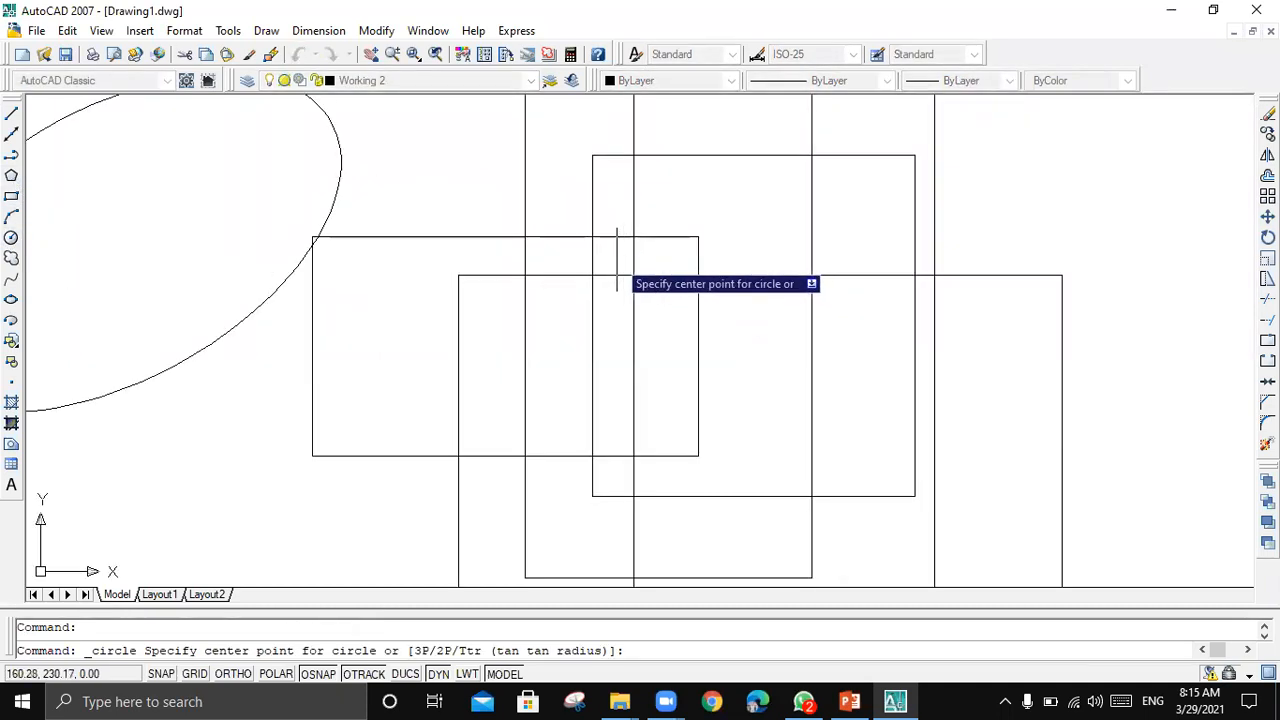
{"action": "left_click", "coordinate": [613, 254]}
{"action": "left_click", "coordinate": [619, 258]}
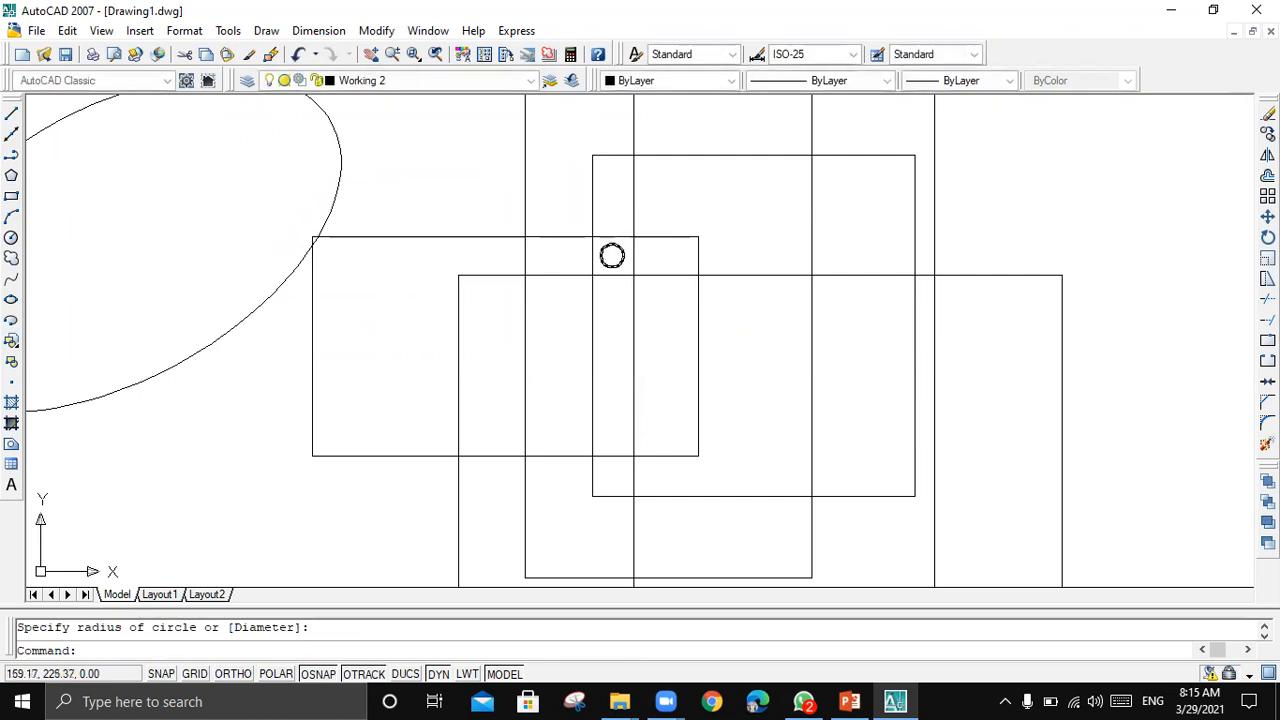
{"action": "scroll", "coordinate": [285, 293], "scroll_direction": "down", "scroll_amount": 3}
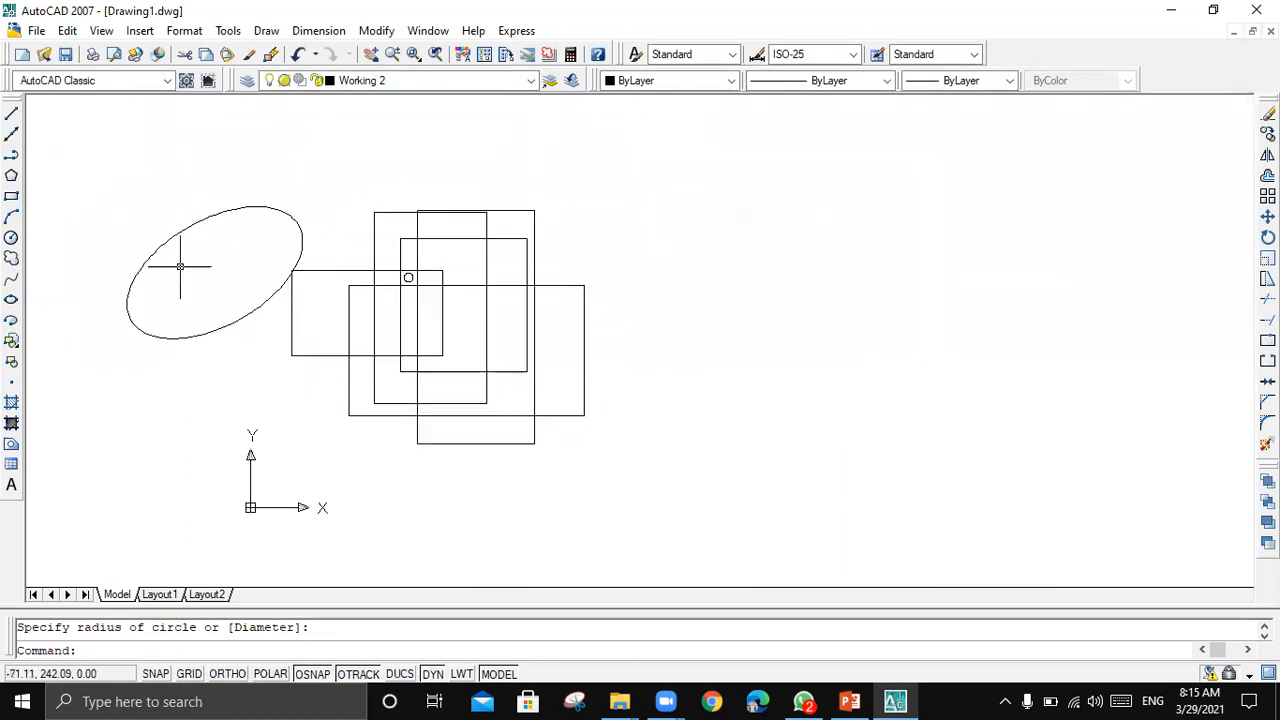
- Turn off the layer "Working 1" to hide the overlapping rectangles
{"action": "left_click", "coordinate": [531, 82]}
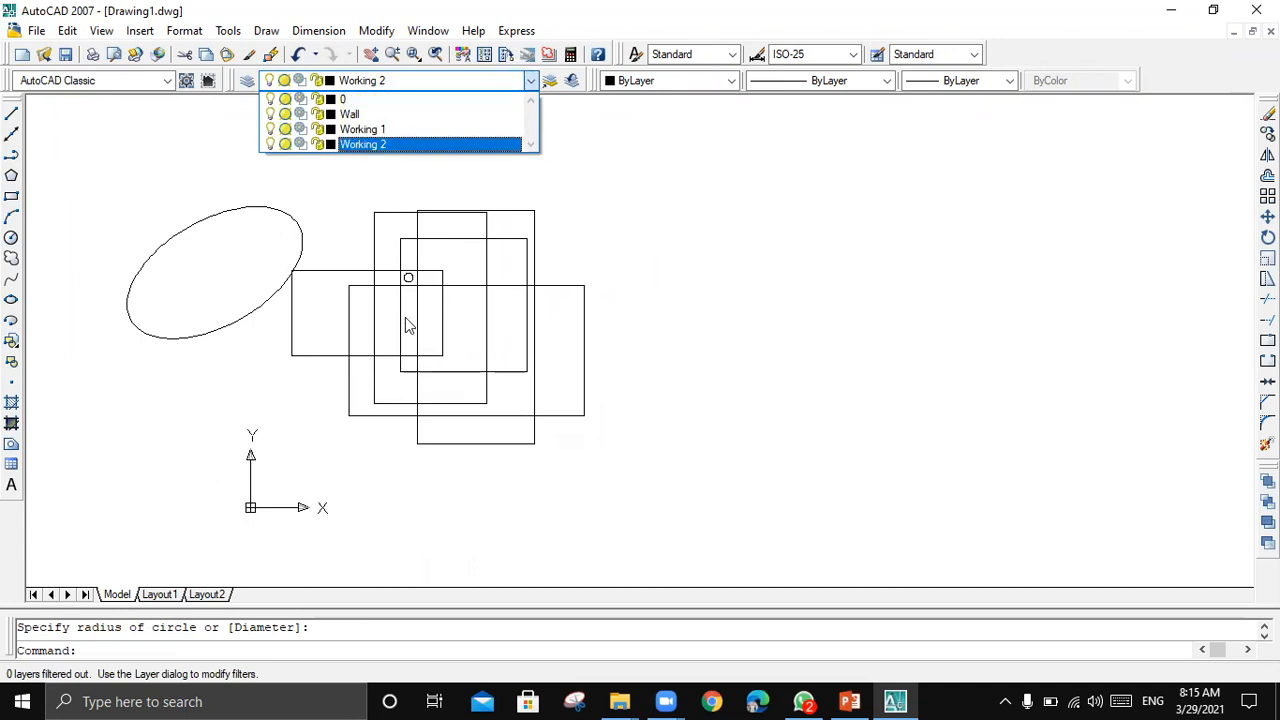
{"action": "left_click", "coordinate": [270, 130]}
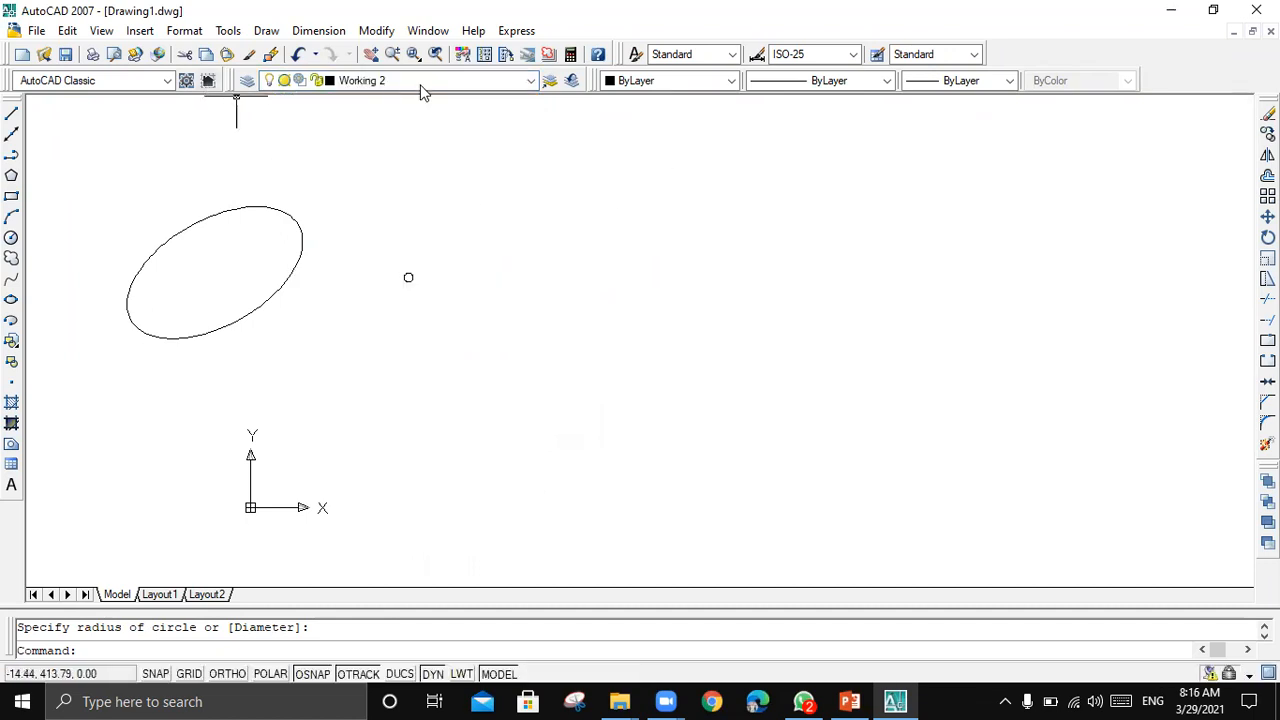
{"action": "left_click", "coordinate": [300, 80]}
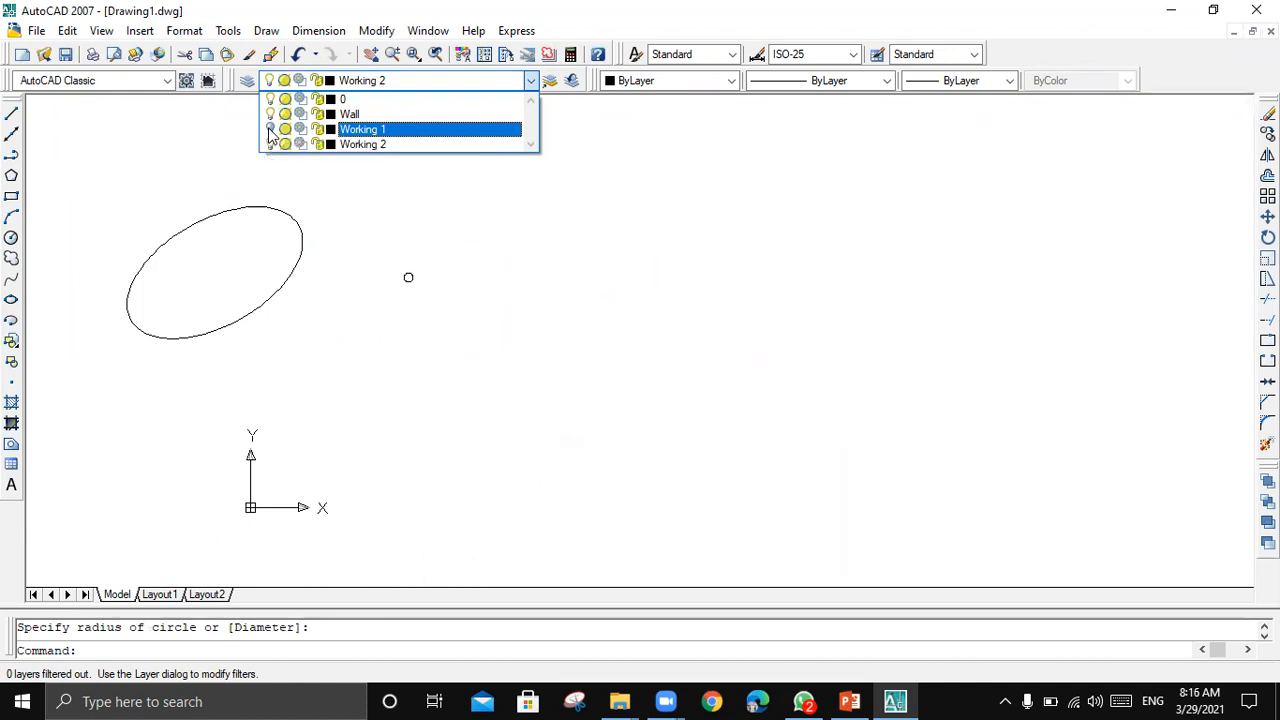
{"action": "left_click", "coordinate": [426, 270]}
{"action": "left_click", "coordinate": [424, 210]}
{"action": "left_click", "coordinate": [440, 172]}
{"action": "left_click", "coordinate": [478, 130]}
{"action": "left_click", "coordinate": [367, 235]}
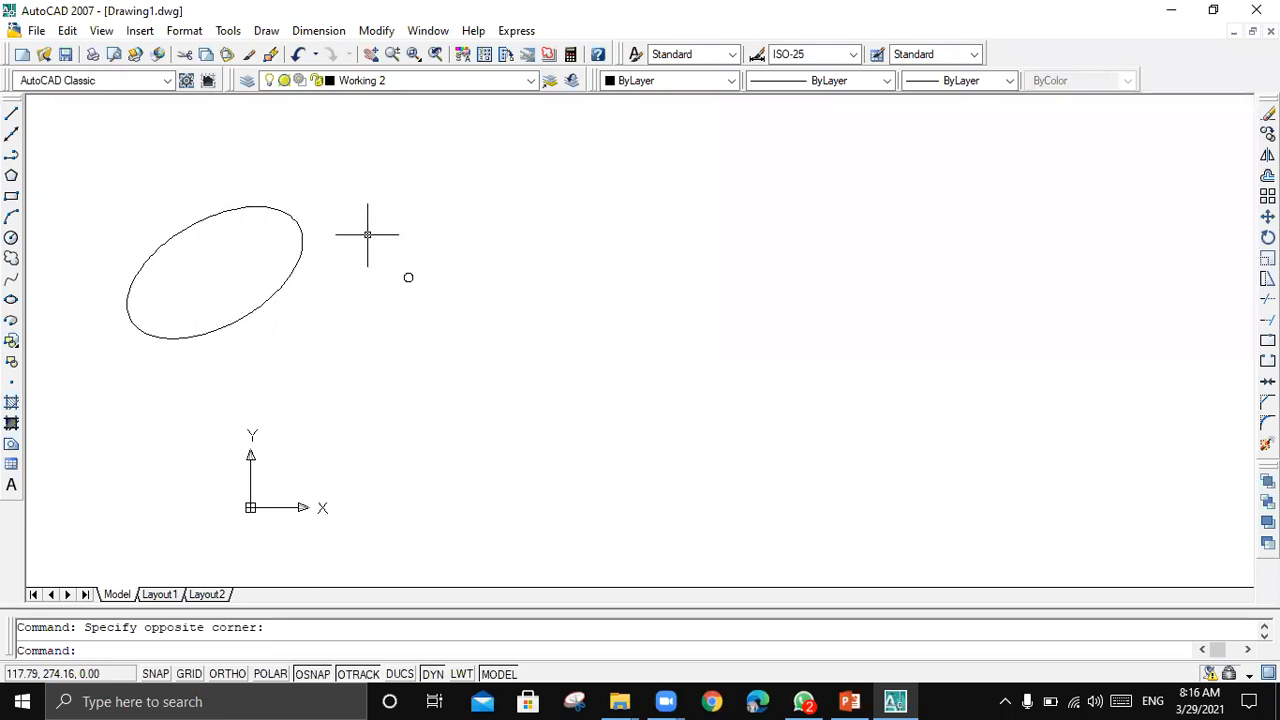
- Draw a large circle with a radius of about 148 that encloses the small circle and overlaps the ellipse
{"action": "left_click", "coordinate": [10, 239]}
{"action": "left_click", "coordinate": [336, 186]}
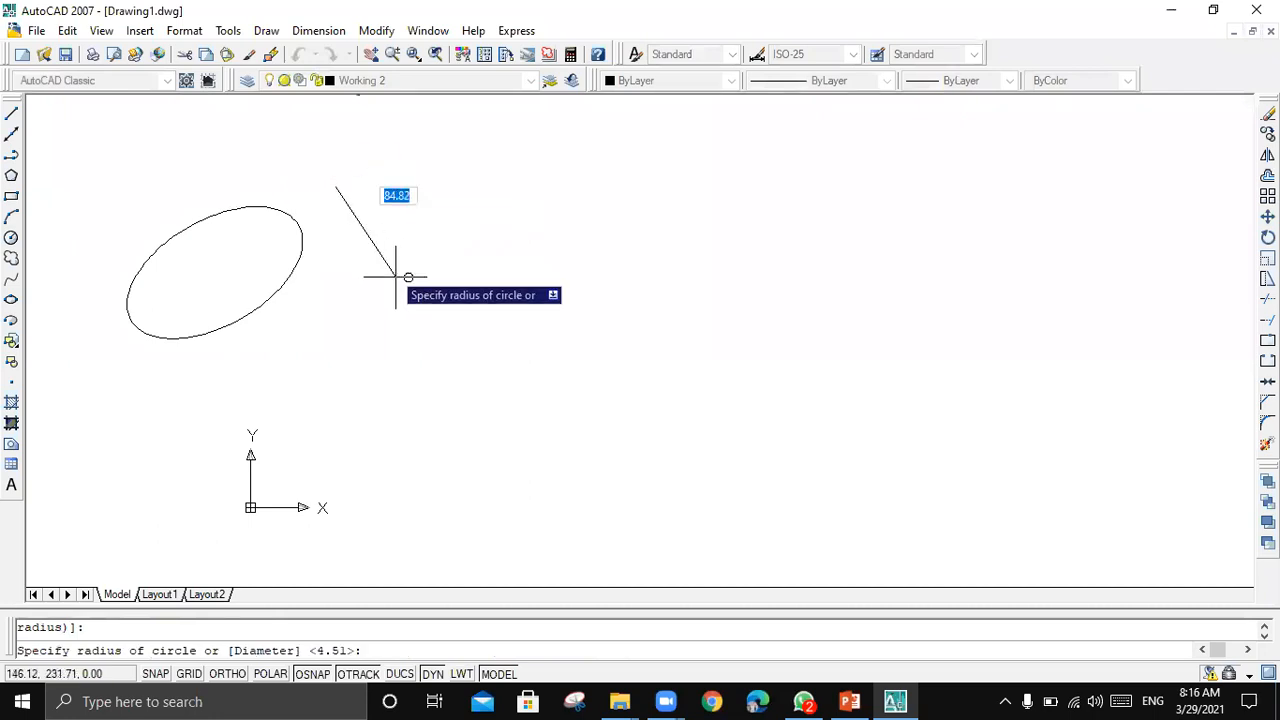
{"action": "left_click", "coordinate": [430, 298]}
- Draw a rectangle inside the large circle, overlapping the ellipse's edge and enclosing the small circle
{"action": "left_click", "coordinate": [11, 196]}
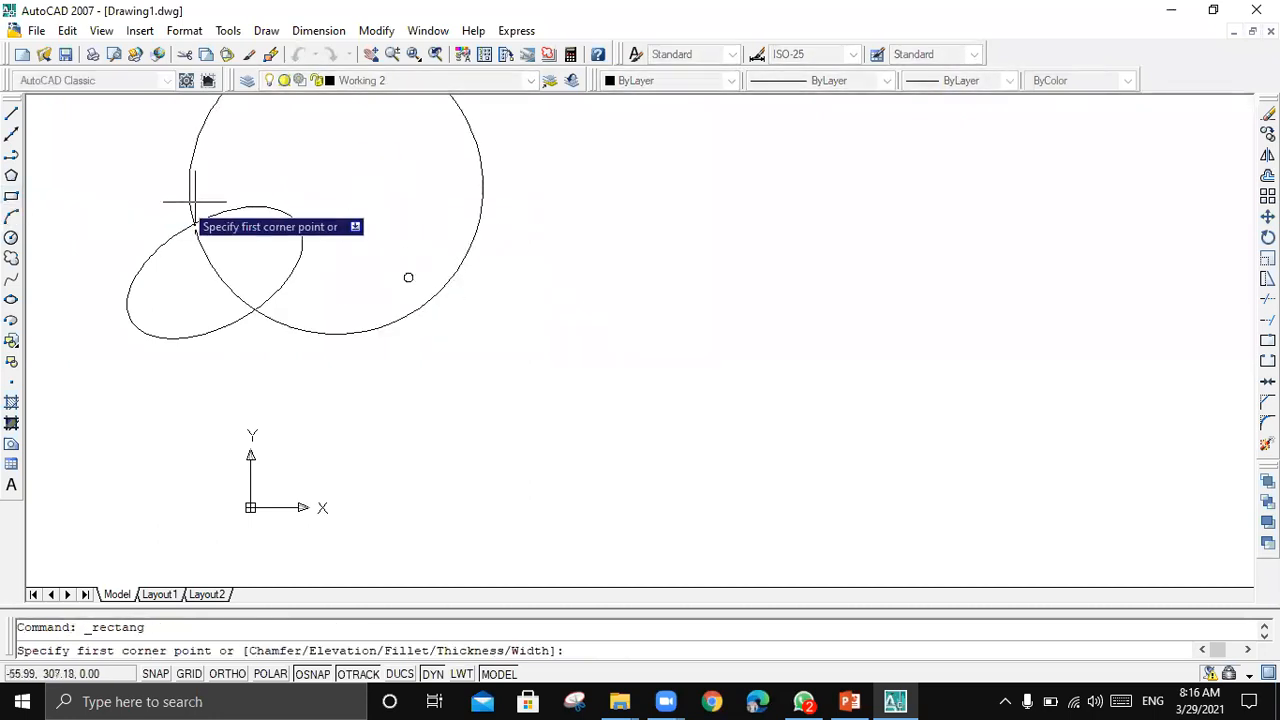
{"action": "left_click", "coordinate": [286, 195]}
{"action": "left_click", "coordinate": [415, 310]}
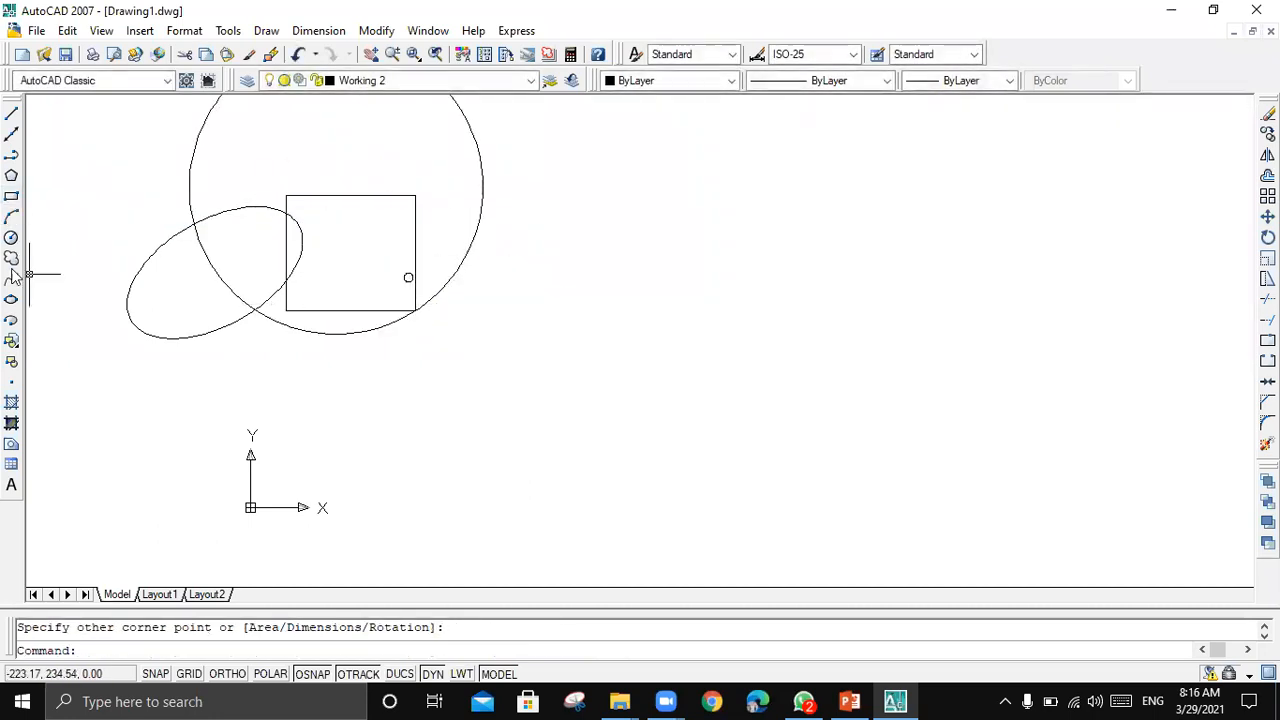
- Draw a three-point arc from the ellipse's upper edge over to the new rectangle's upper-right corner
{"action": "left_click", "coordinate": [11, 217]}
{"action": "left_click", "coordinate": [196, 220]}
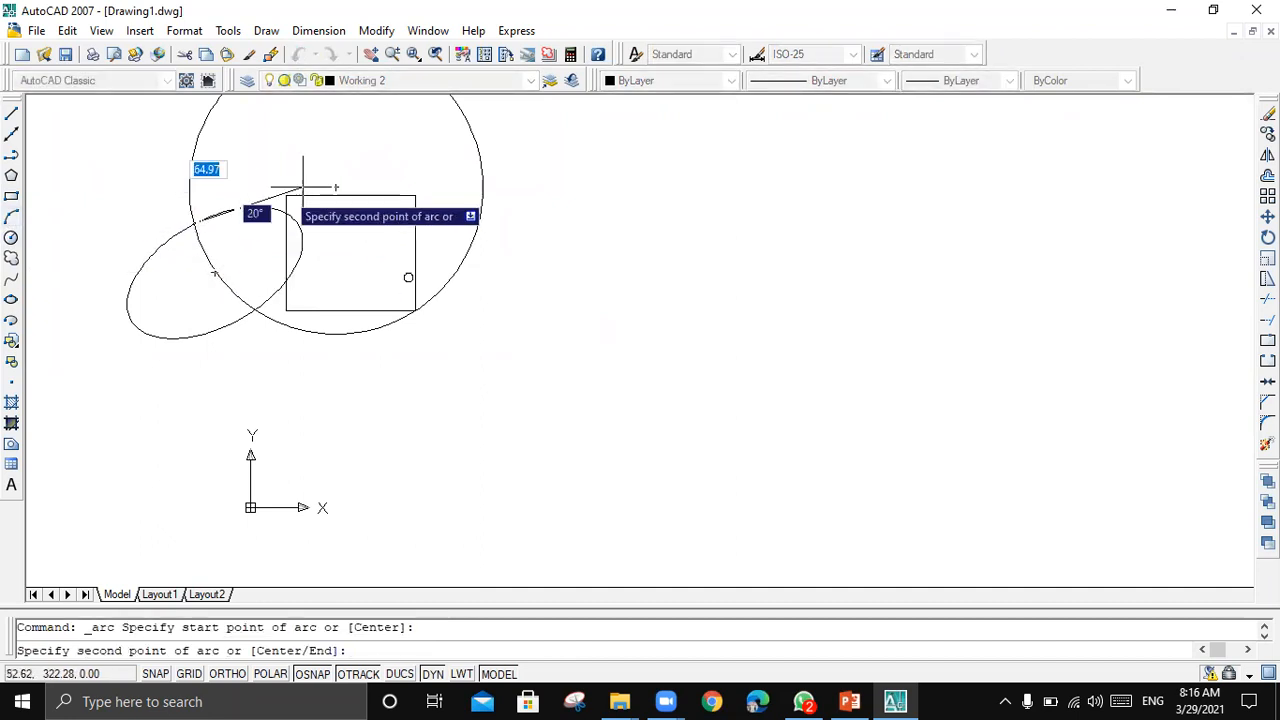
{"action": "left_click", "coordinate": [300, 145]}
{"action": "left_click", "coordinate": [415, 195]}
{"action": "scroll", "coordinate": [580, 199], "scroll_direction": "down", "scroll_amount": 3}
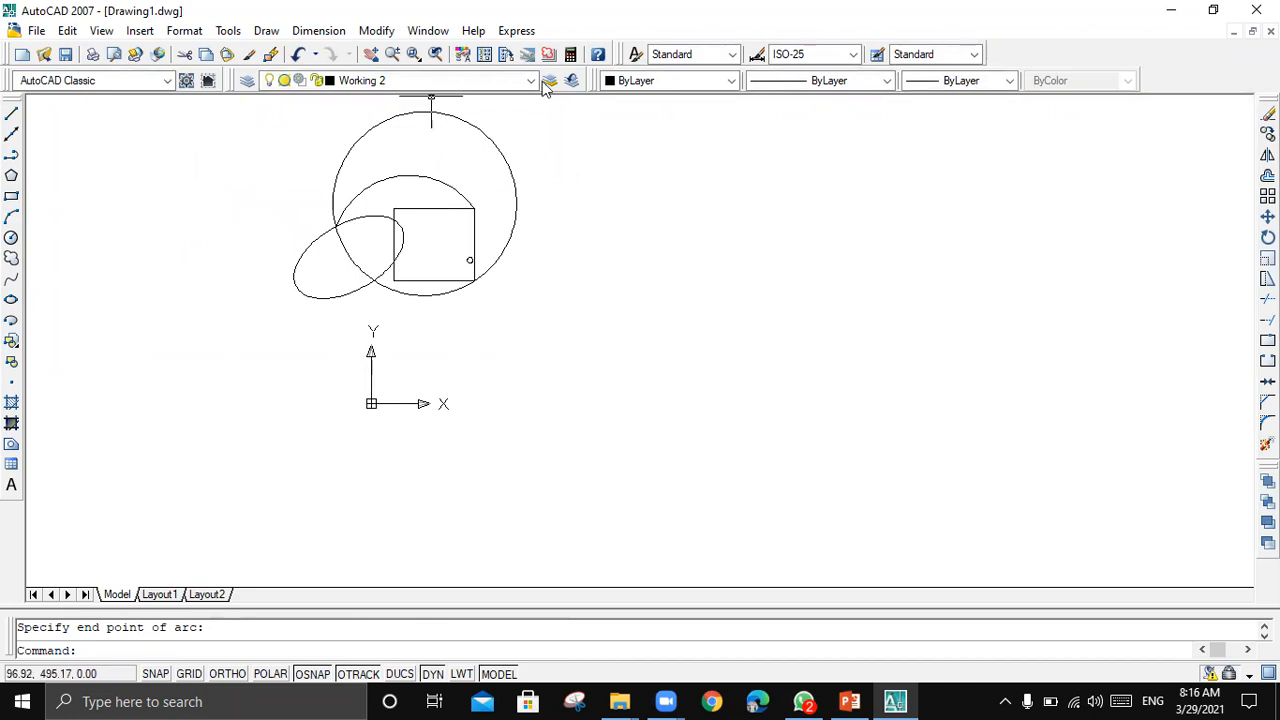
- Turn the layer "Working 1" back on to show its rectangles again
{"action": "left_click", "coordinate": [400, 80]}
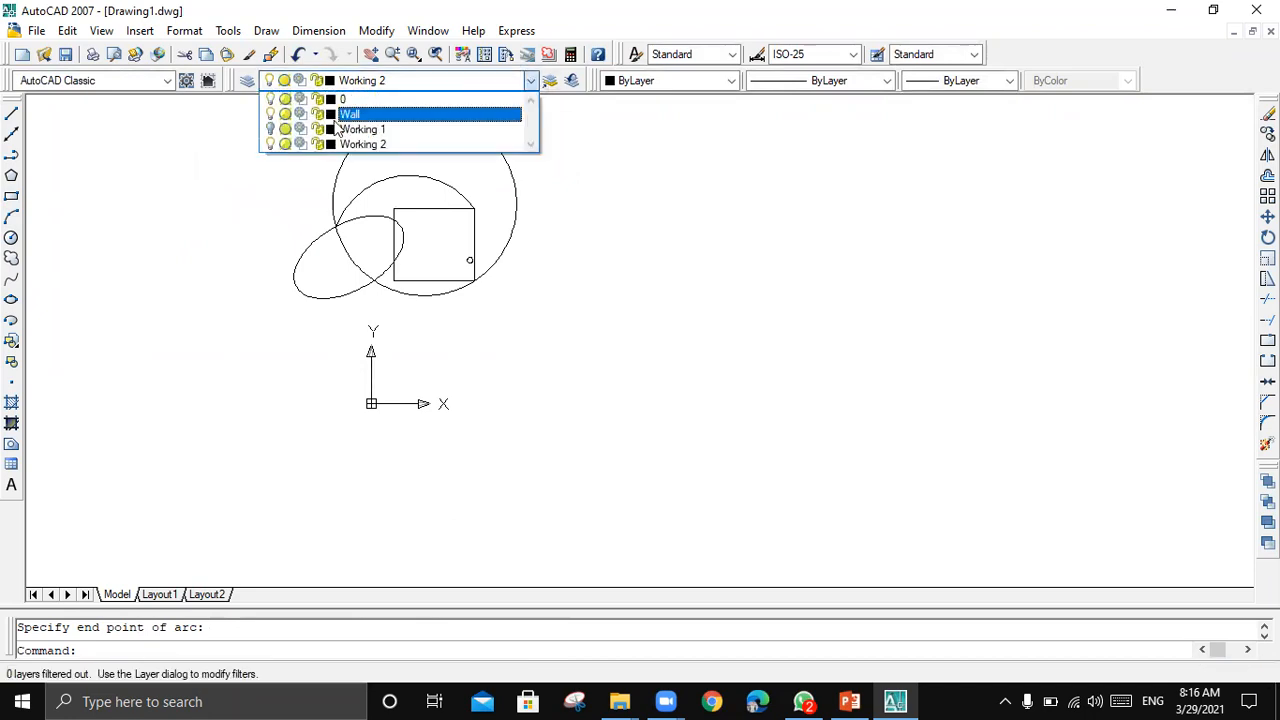
{"action": "left_click", "coordinate": [270, 129]}
{"action": "left_click", "coordinate": [523, 223]}
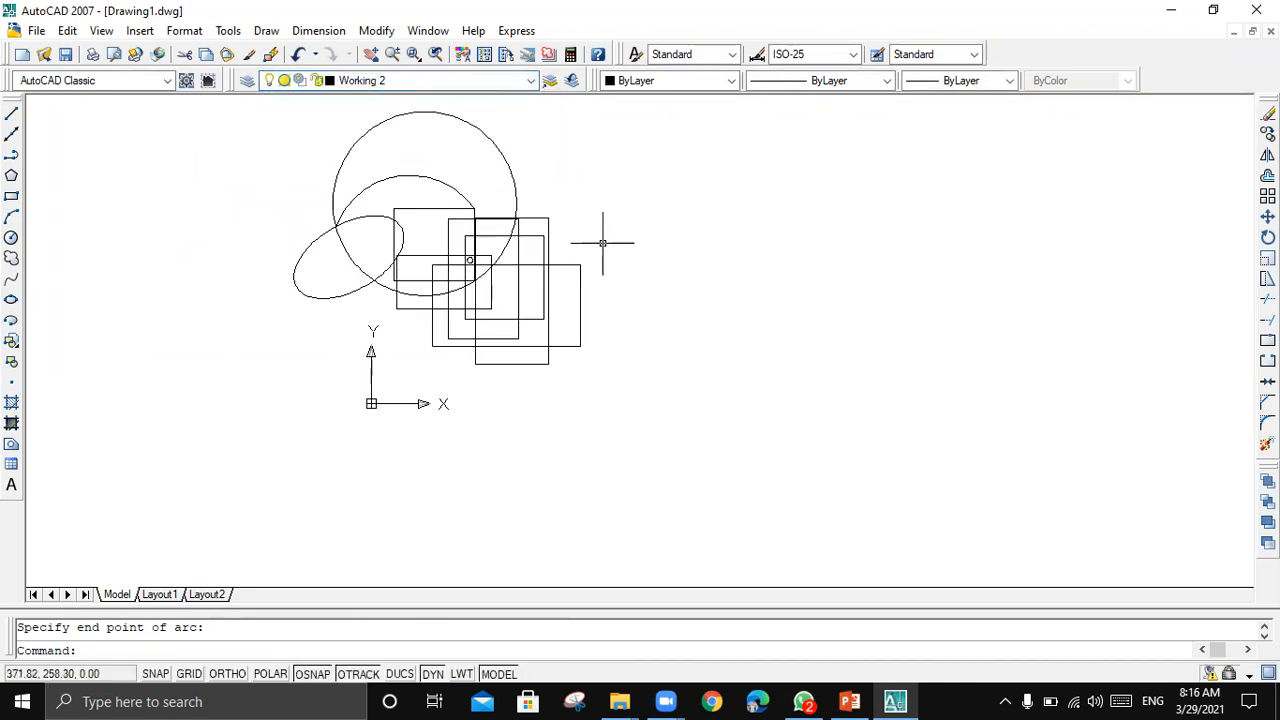
- Turn off the current layer "Working 2" and acknowledge the warning
{"action": "left_click", "coordinate": [530, 81]}
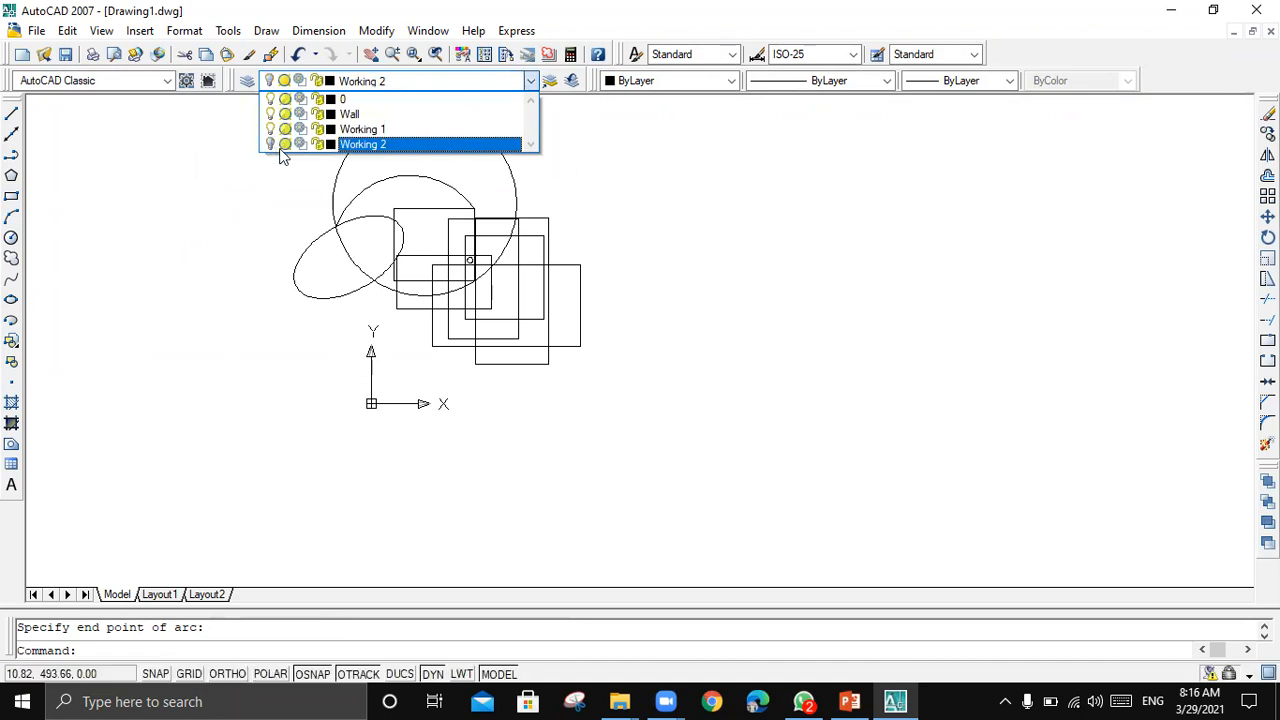
{"action": "left_click", "coordinate": [630, 192]}
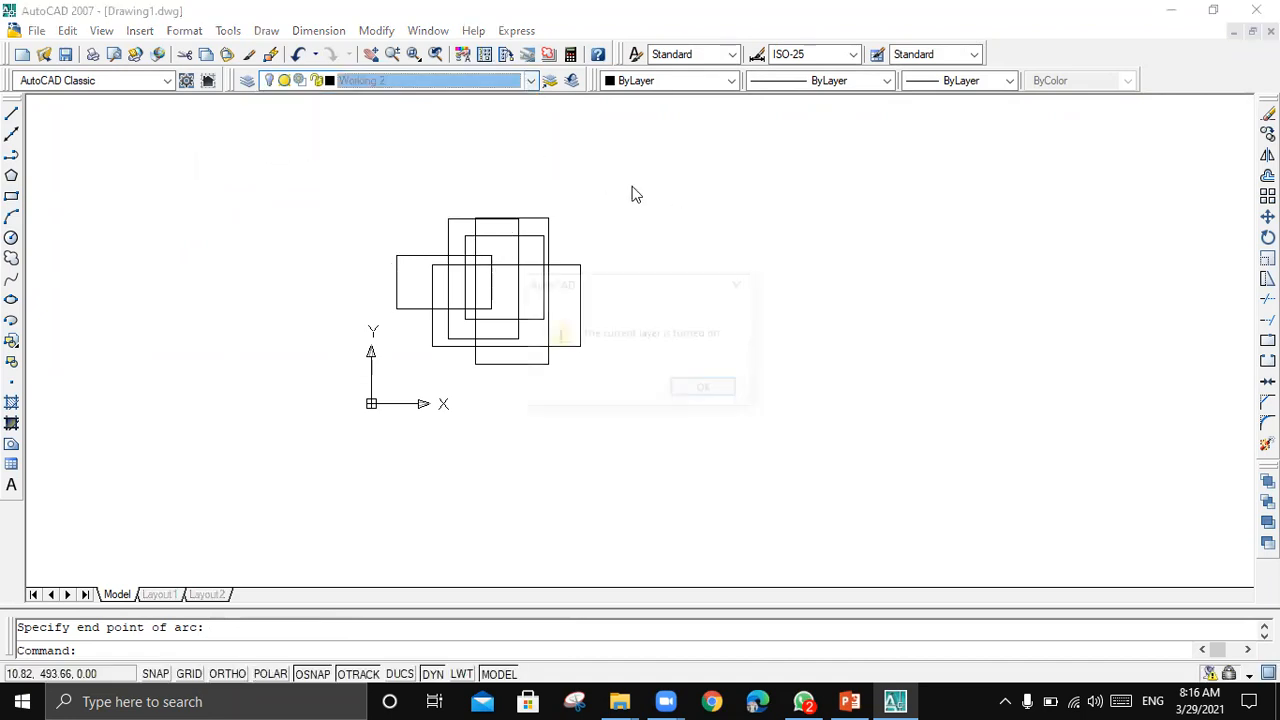
{"action": "left_click", "coordinate": [707, 392]}
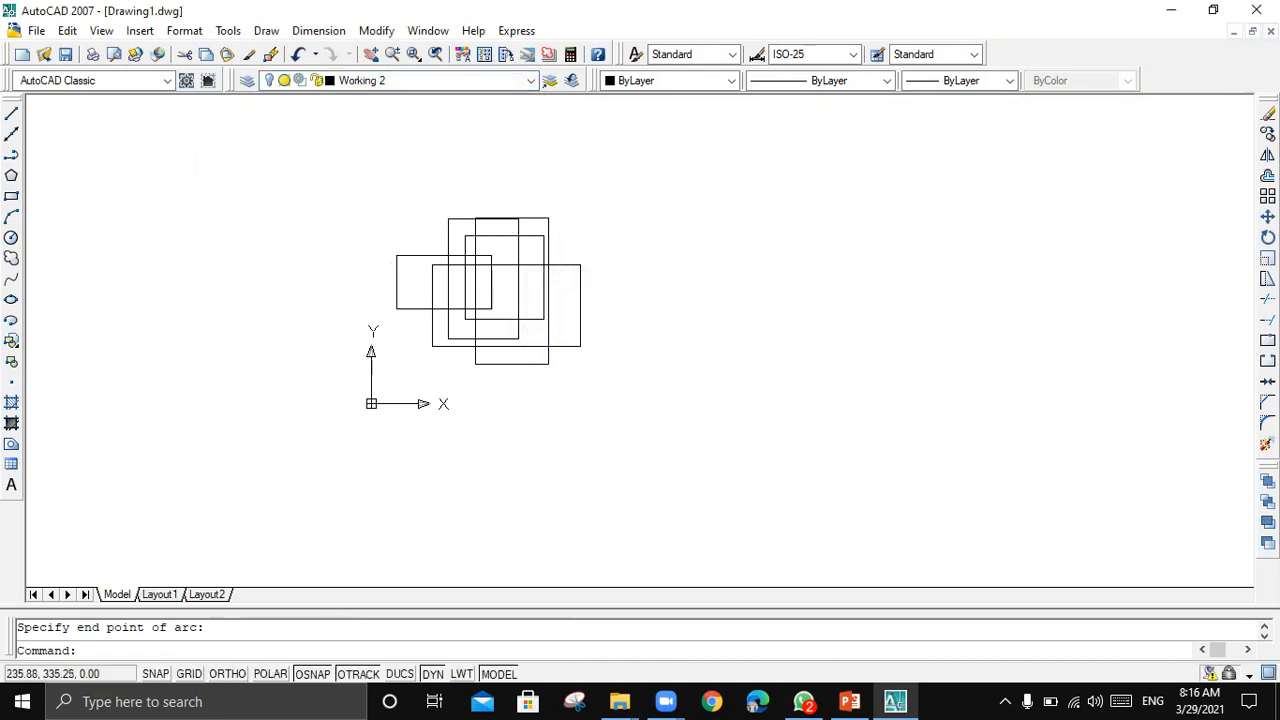
- Make "Working 1" the current layer, then switch back to the turned-off layer "Working 2" and acknowledge the warning
{"action": "left_click", "coordinate": [530, 83]}
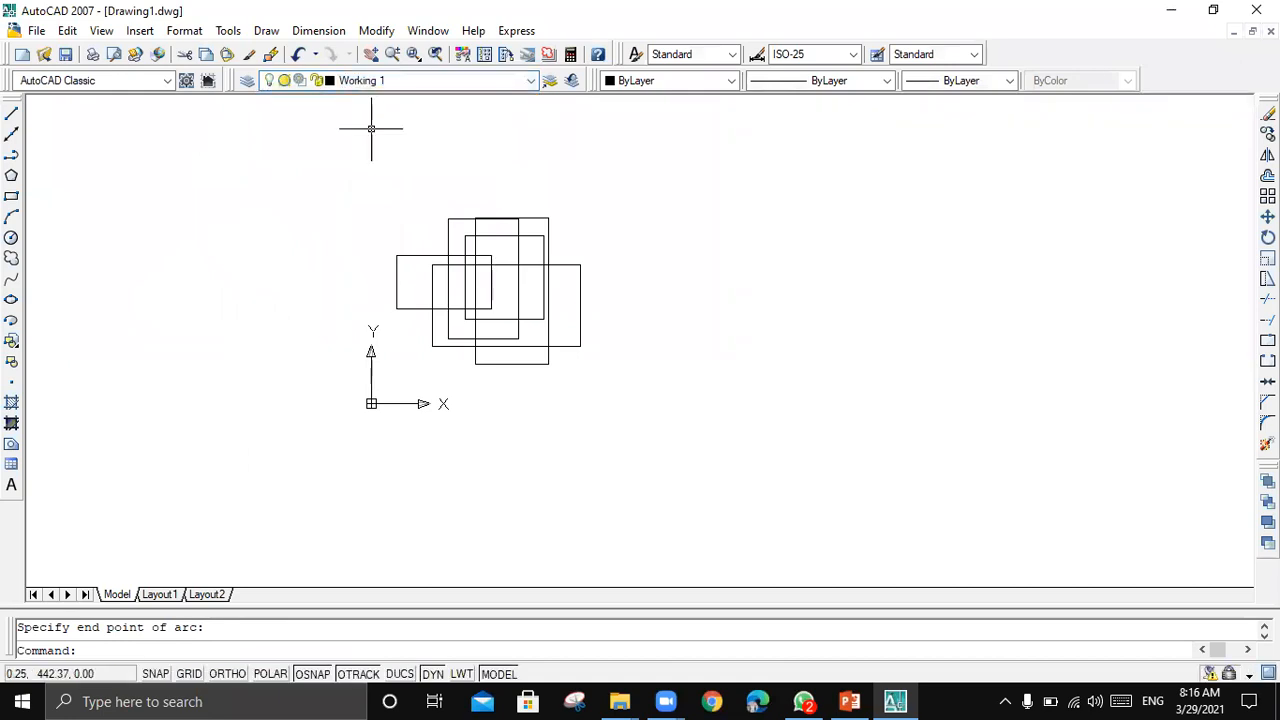
{"action": "left_click", "coordinate": [486, 82]}
{"action": "left_click", "coordinate": [362, 144]}
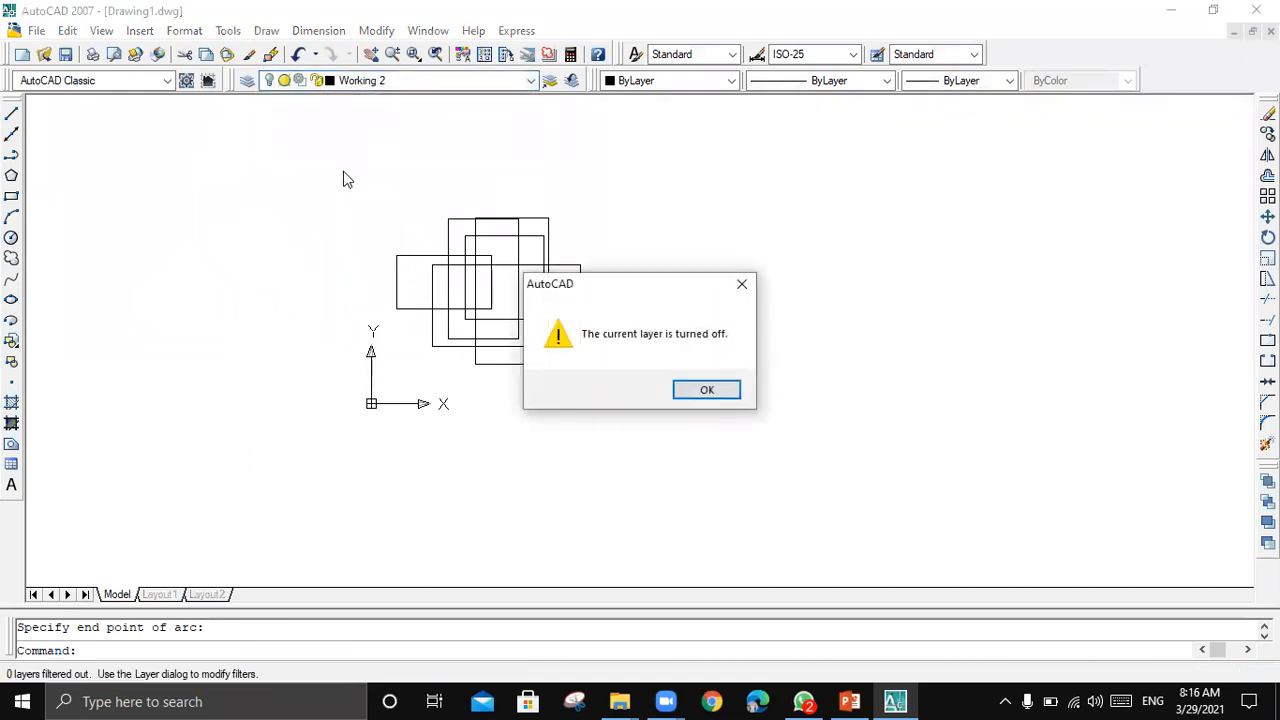
{"action": "left_click", "coordinate": [707, 391]}
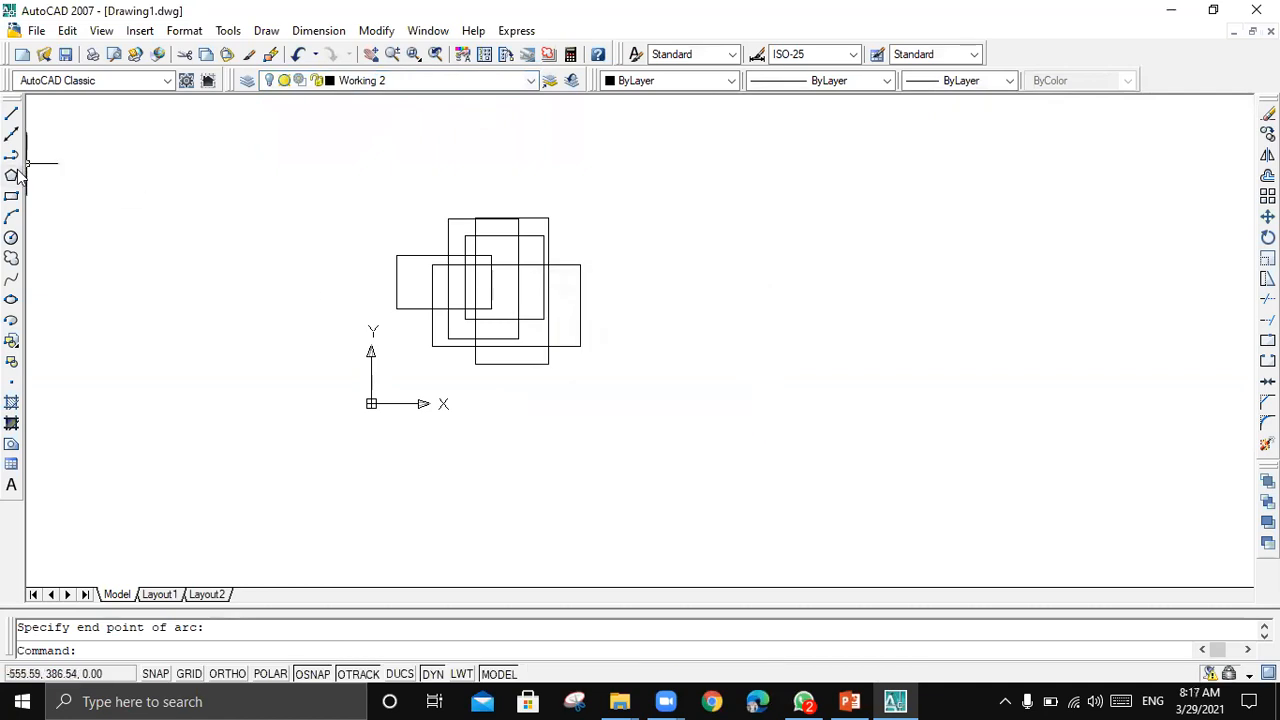
- Draw a circle with a radius of about 59 above the rectangles on the hidden layer "Working 2" and turn that layer on
{"action": "left_click", "coordinate": [11, 237]}
{"action": "left_click", "coordinate": [366, 196]}
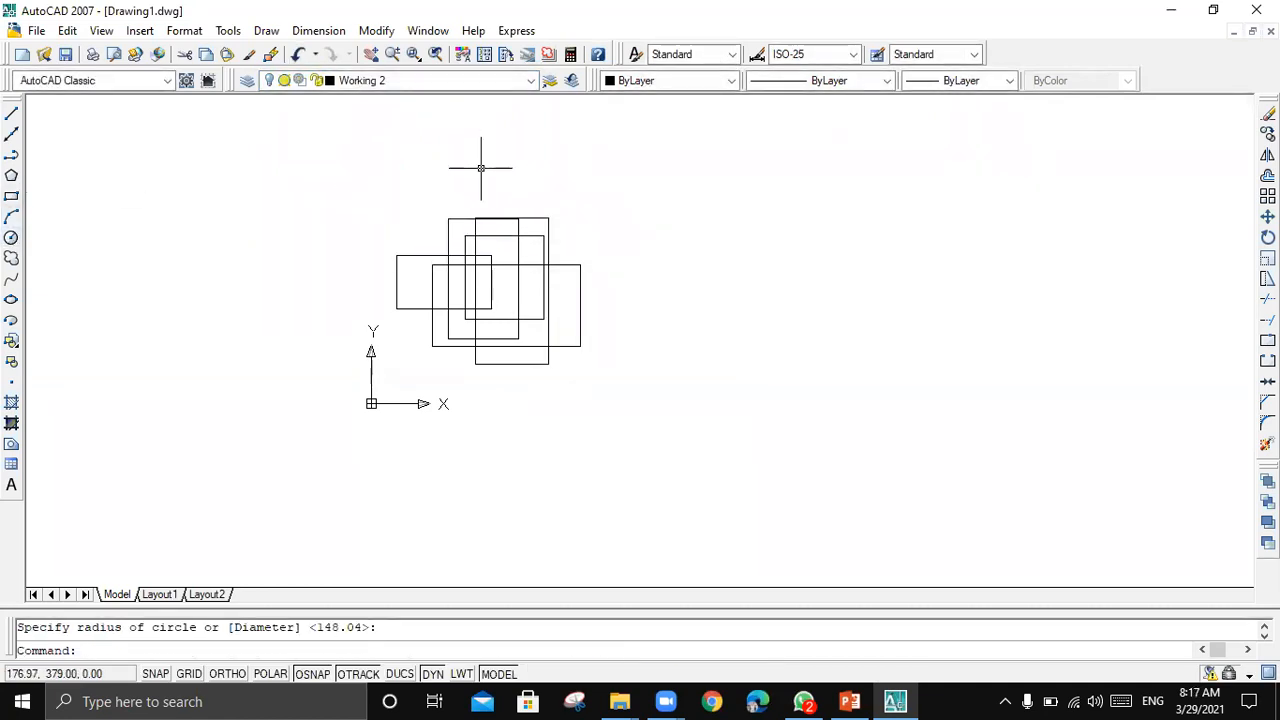
{"action": "left_click", "coordinate": [530, 81]}
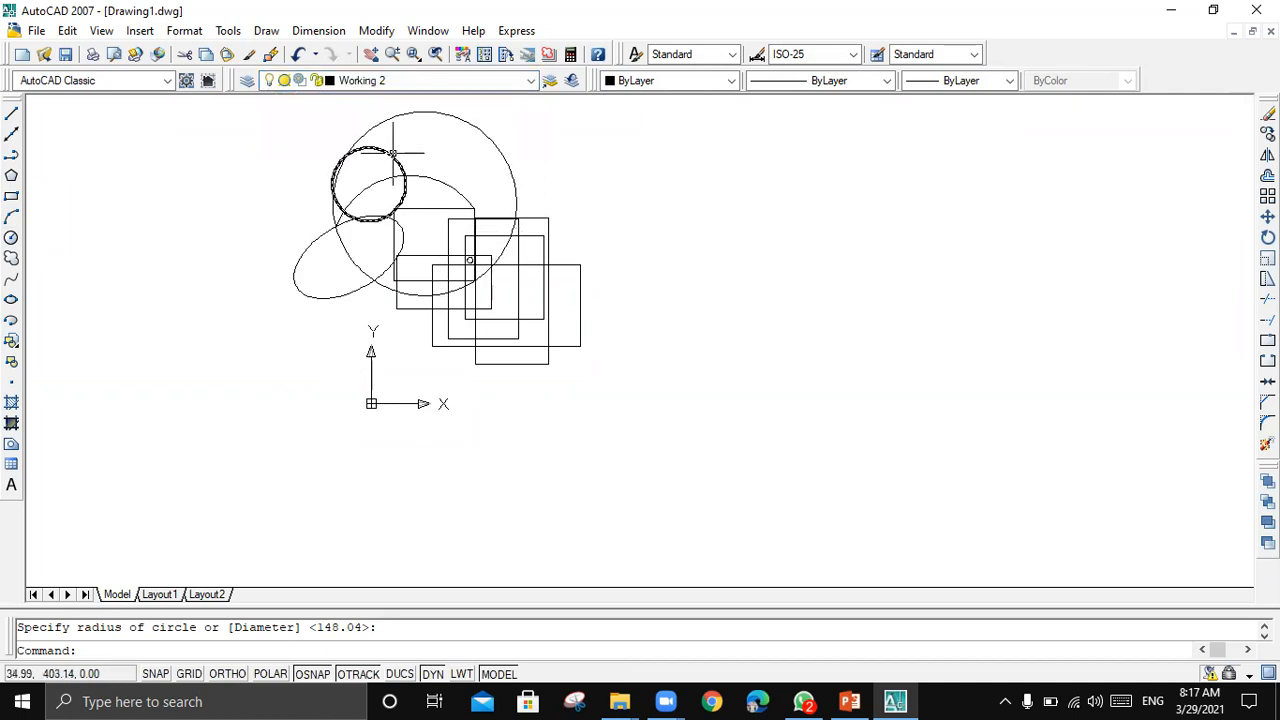
- Turn off the layer "Working 2" again while it is current and accept the warning
{"action": "left_click", "coordinate": [400, 80]}
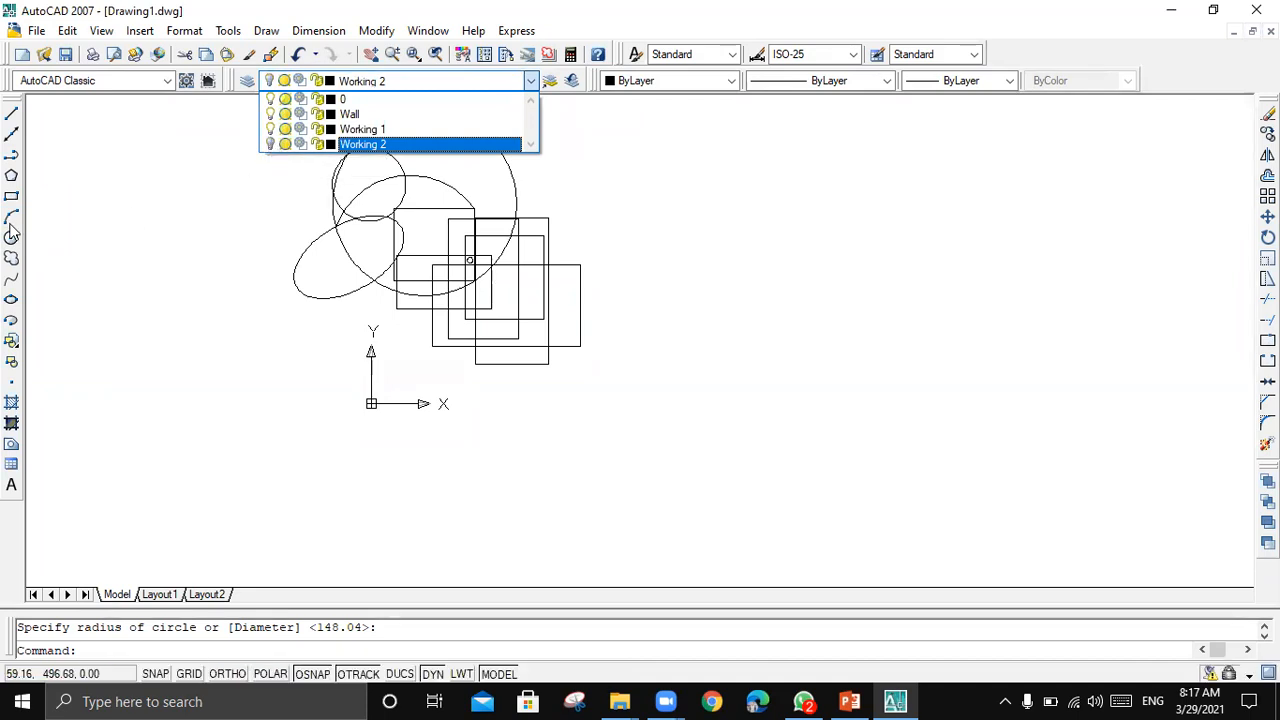
{"action": "left_click", "coordinate": [270, 144]}
{"action": "left_click", "coordinate": [700, 390]}
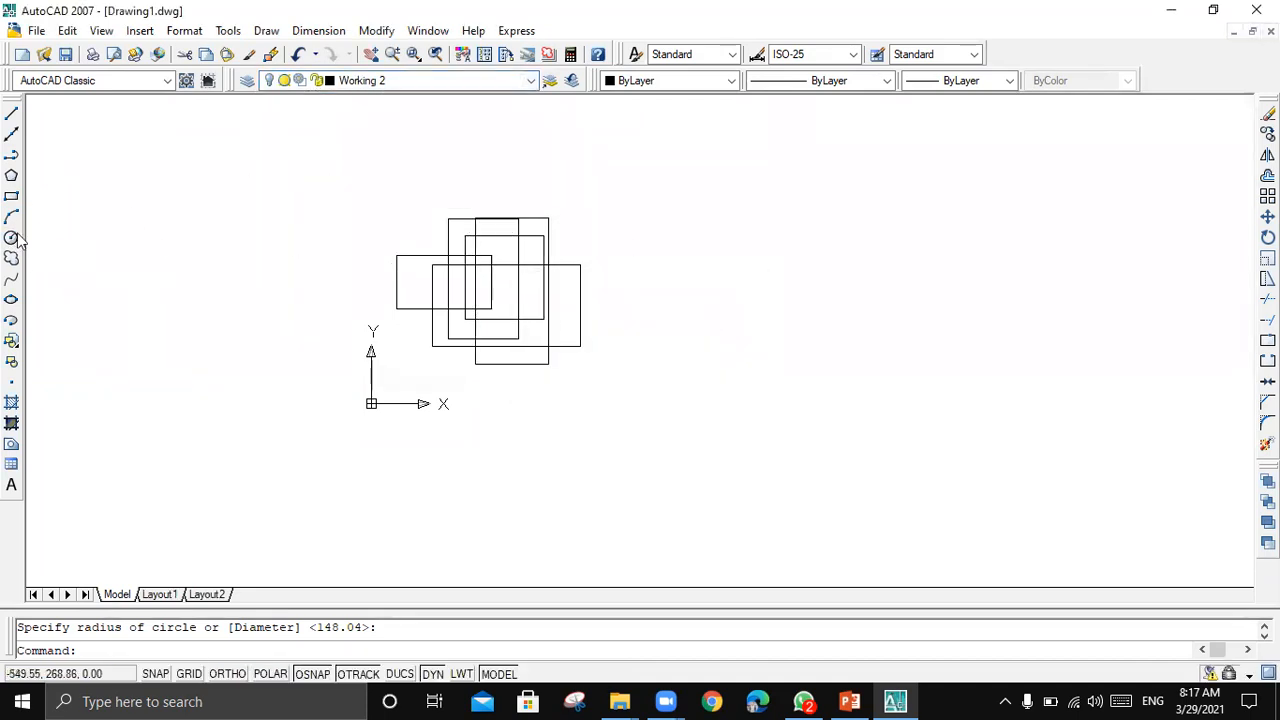
- Draw another circle in the empty area well to the right of the rectangles on the hidden layer "Working 2"
{"action": "left_click", "coordinate": [11, 237]}
{"action": "left_click", "coordinate": [795, 279]}
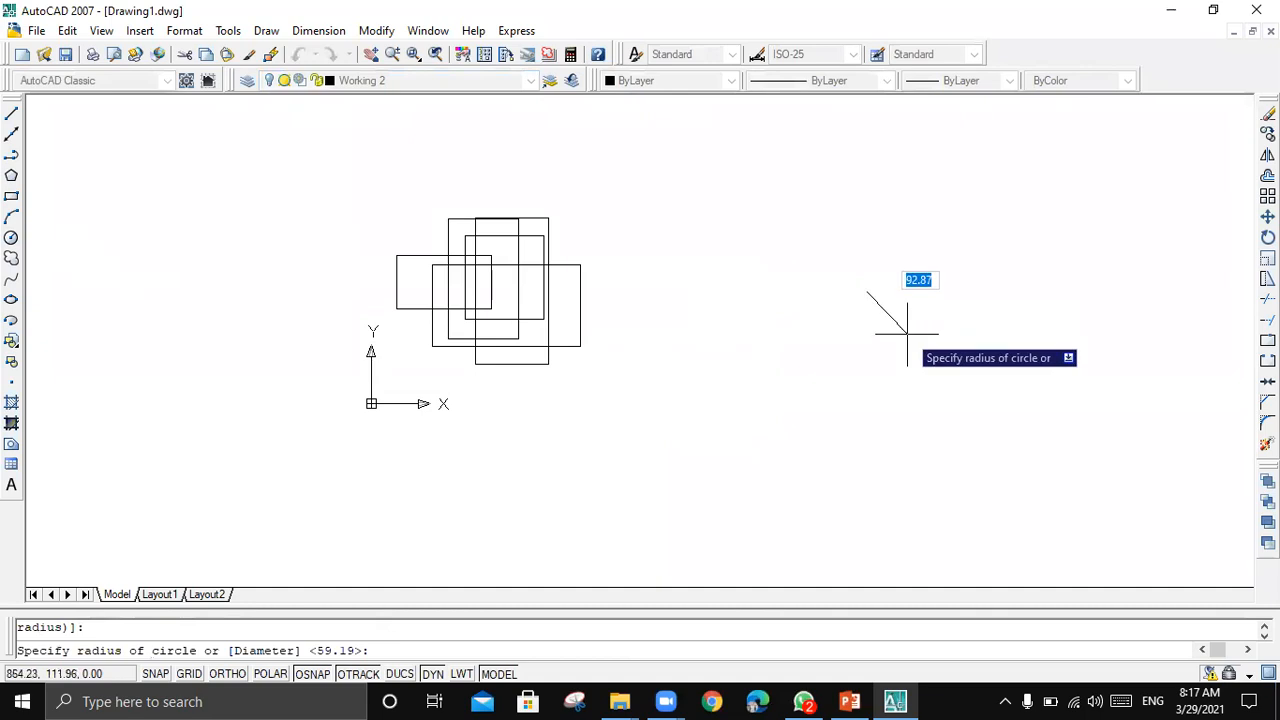
{"action": "left_click", "coordinate": [903, 323]}
- Turn the layer "Working 2" back on to show all of its shapes
{"action": "left_click", "coordinate": [400, 80]}
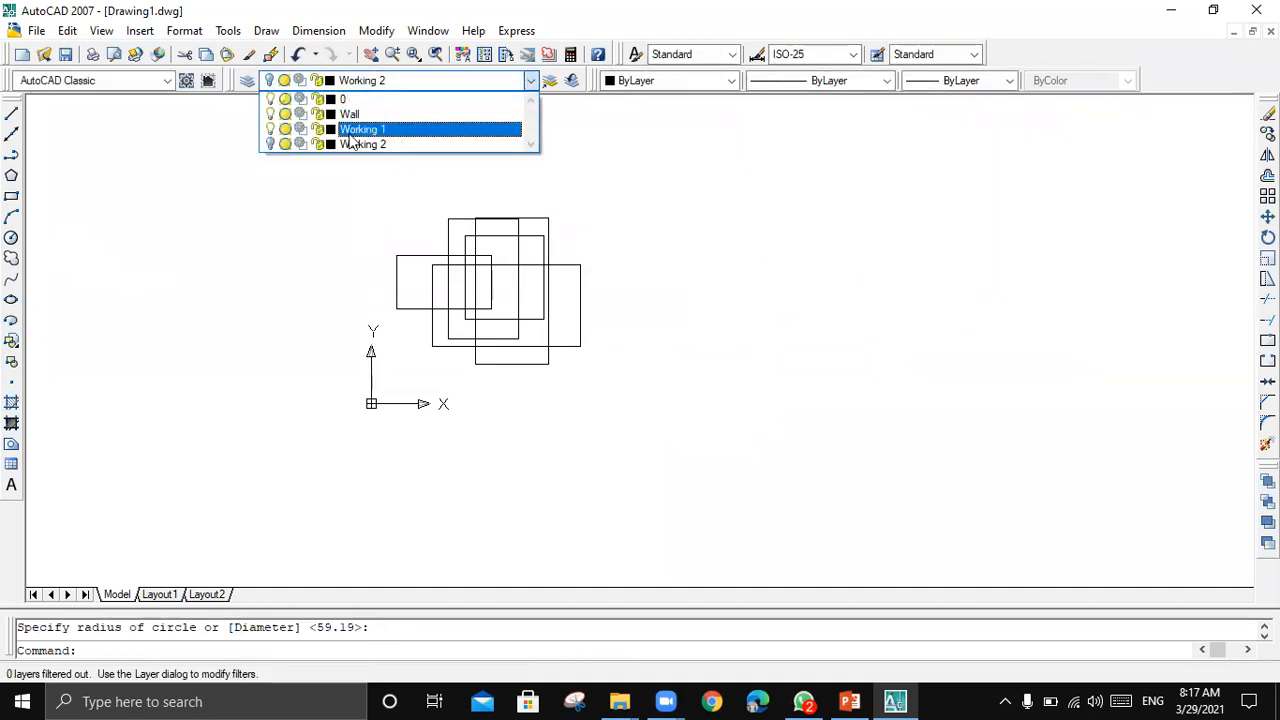
{"action": "left_click", "coordinate": [785, 212]}
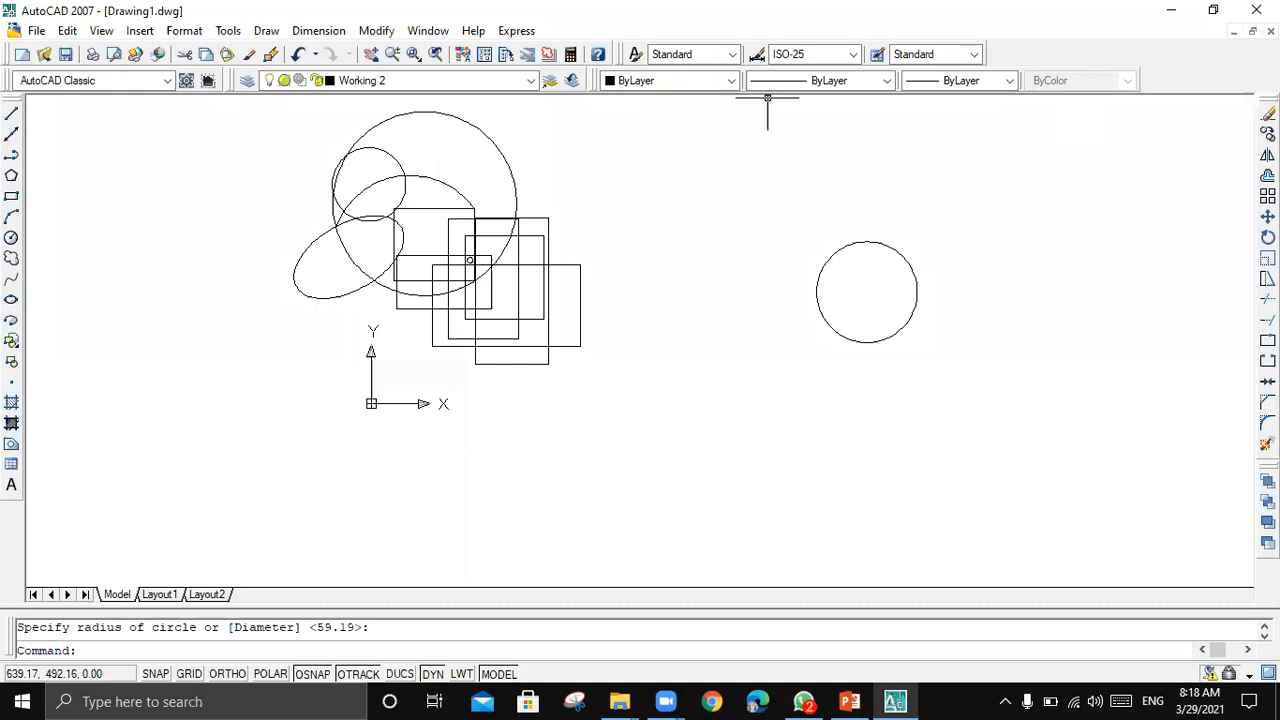
{"action": "left_click", "coordinate": [397, 90]}
{"action": "left_click", "coordinate": [397, 90]}
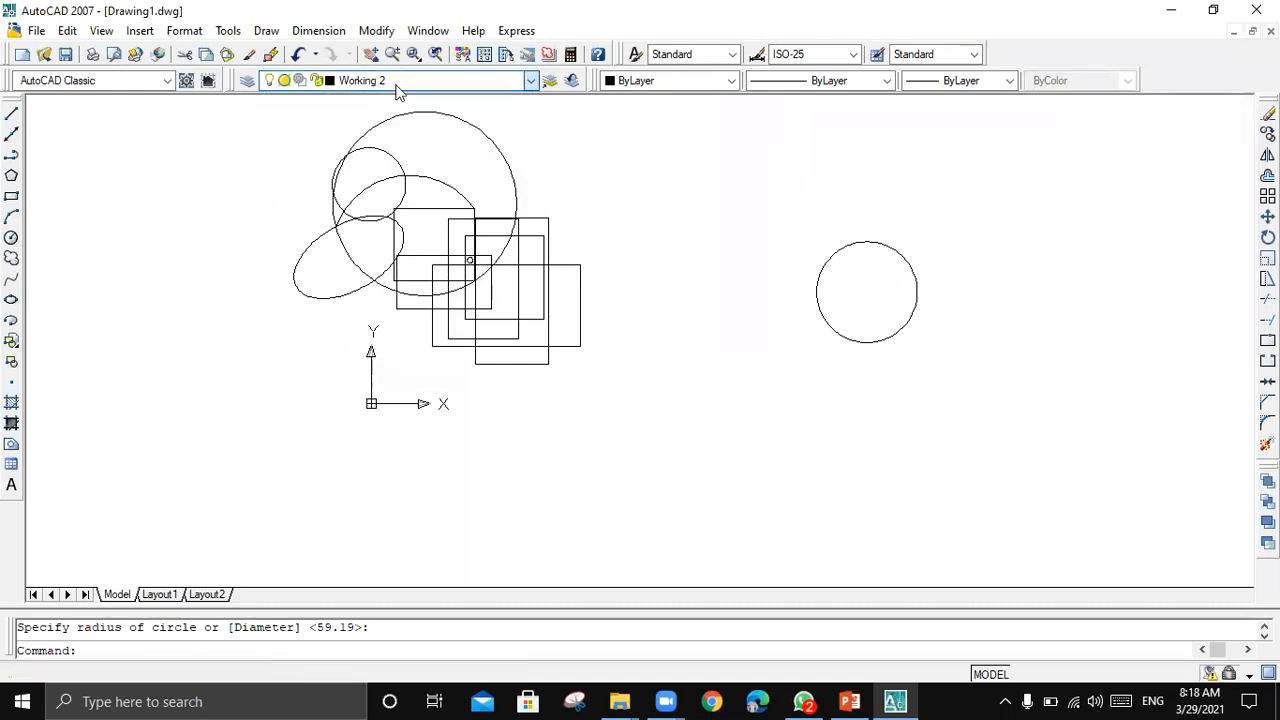
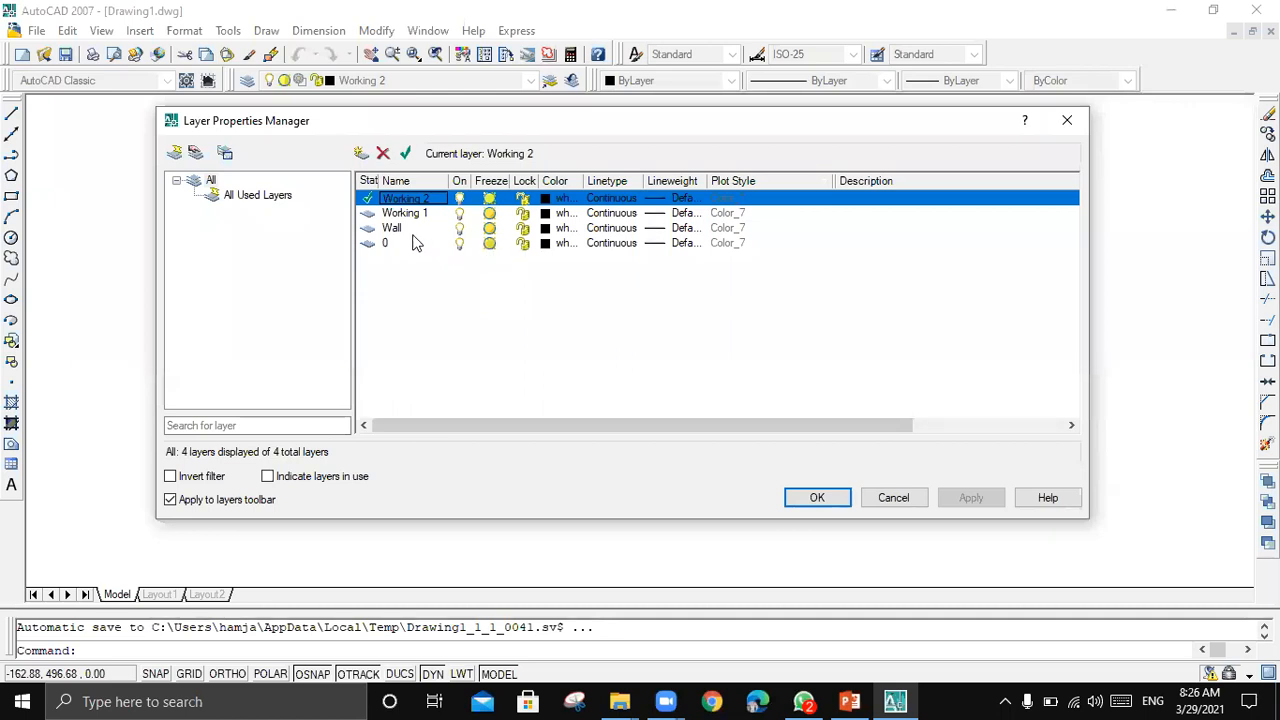
- In the layer properties, toggle the freeze state of layer 0, turn off the layer "Working 1" and accept the changes
{"action": "left_click", "coordinate": [489, 247]}
{"action": "left_click", "coordinate": [489, 245]}
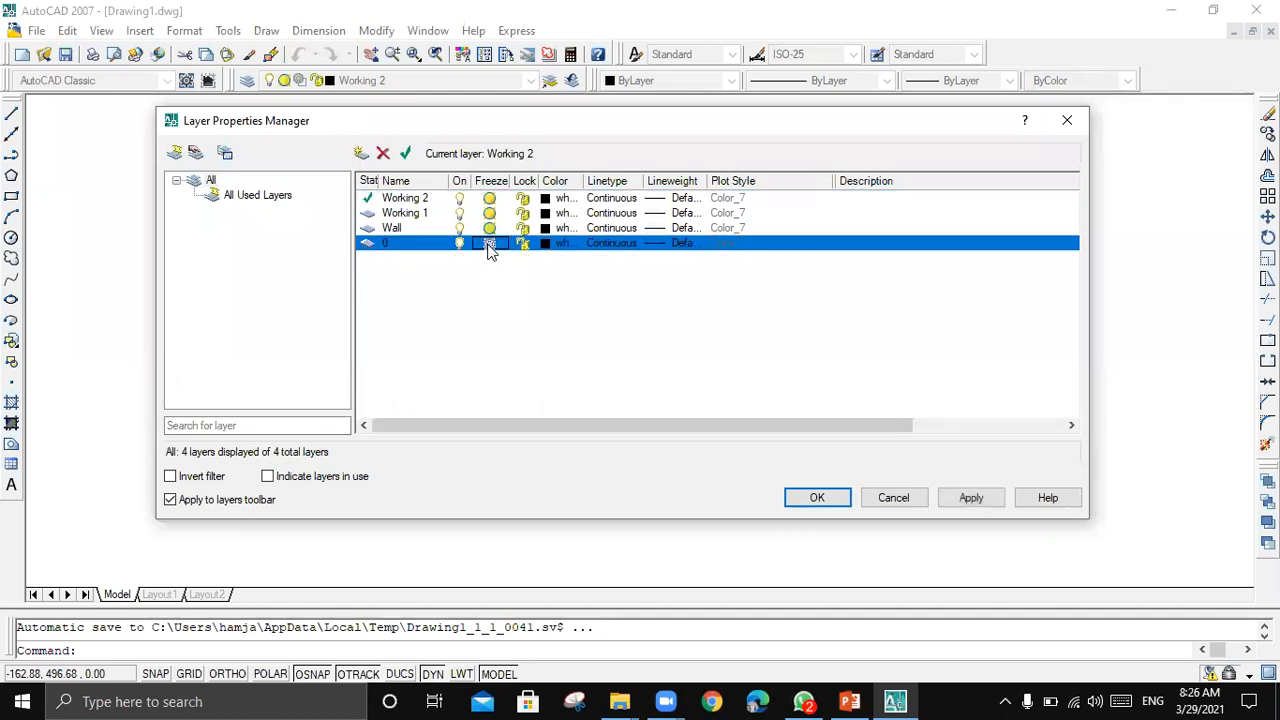
{"action": "left_click", "coordinate": [458, 213]}
{"action": "left_click", "coordinate": [817, 497]}
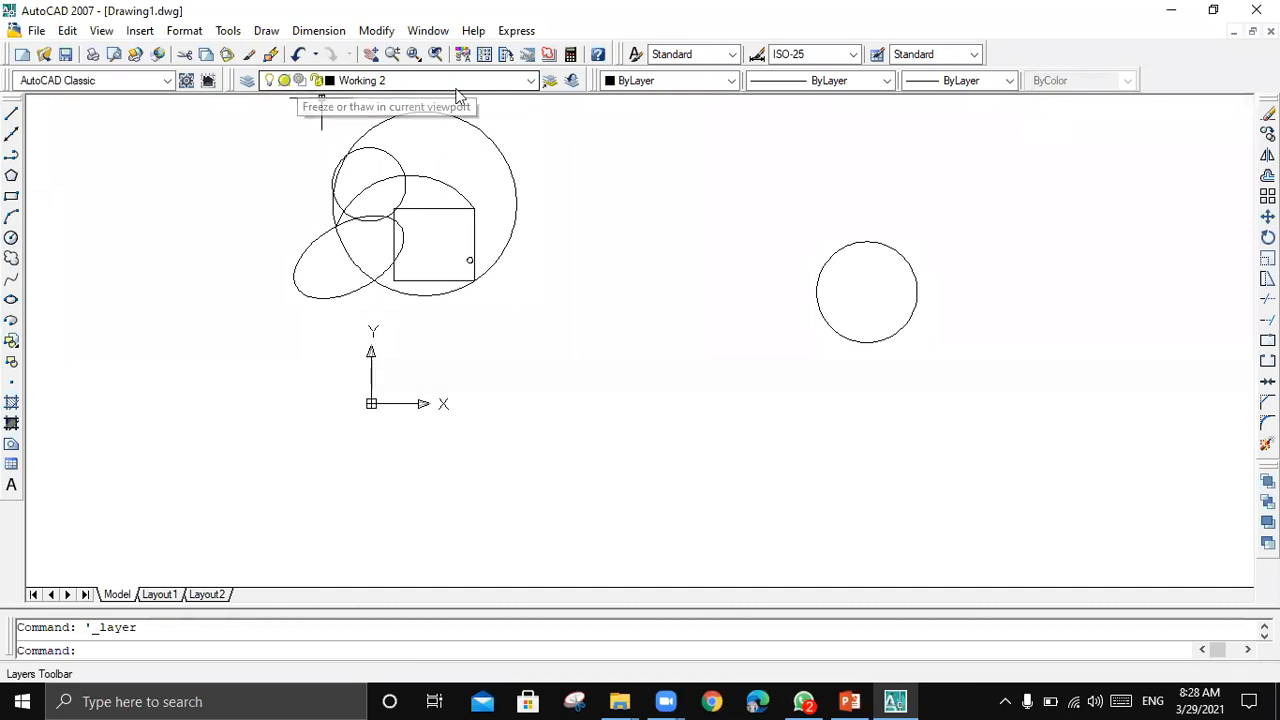
- In the layer properties, thaw layer 0, freeze and turn on the layer "Working 1", and accept the changes
{"action": "left_click", "coordinate": [530, 81]}
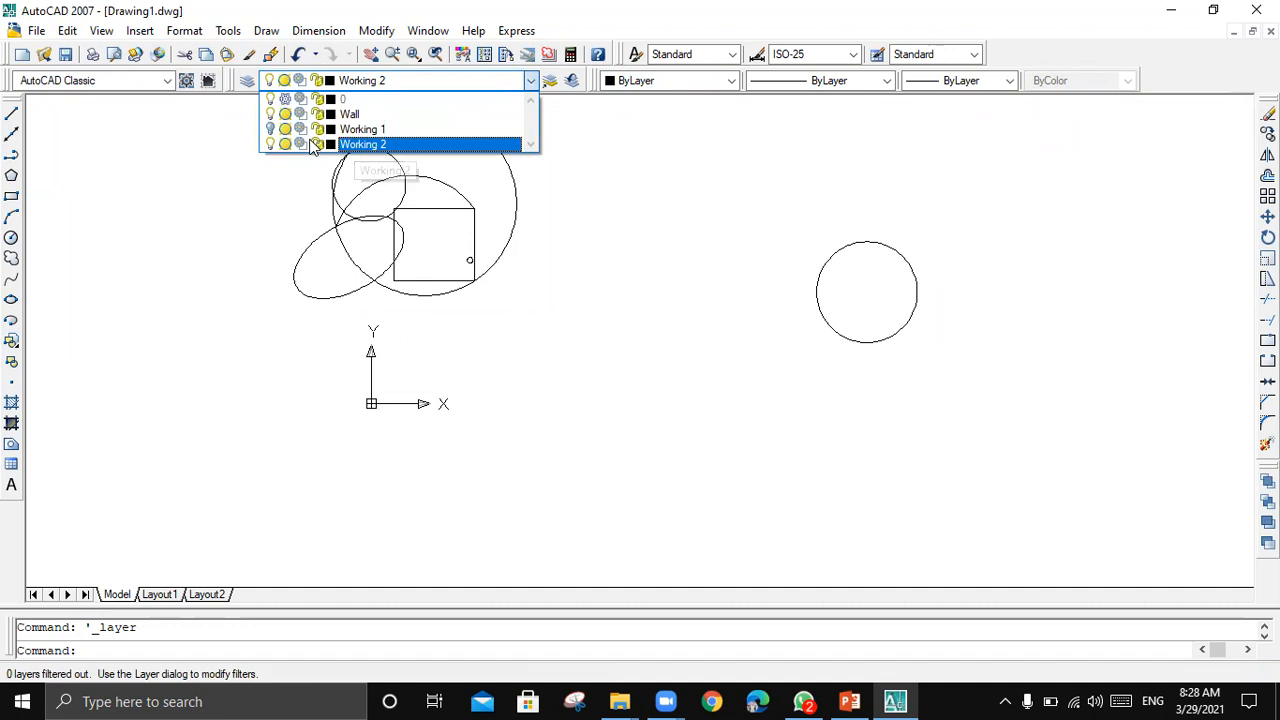
{"action": "left_click", "coordinate": [252, 72]}
{"action": "left_click_drag", "start_coordinate": [237, 76], "coordinate": [237, 76]}
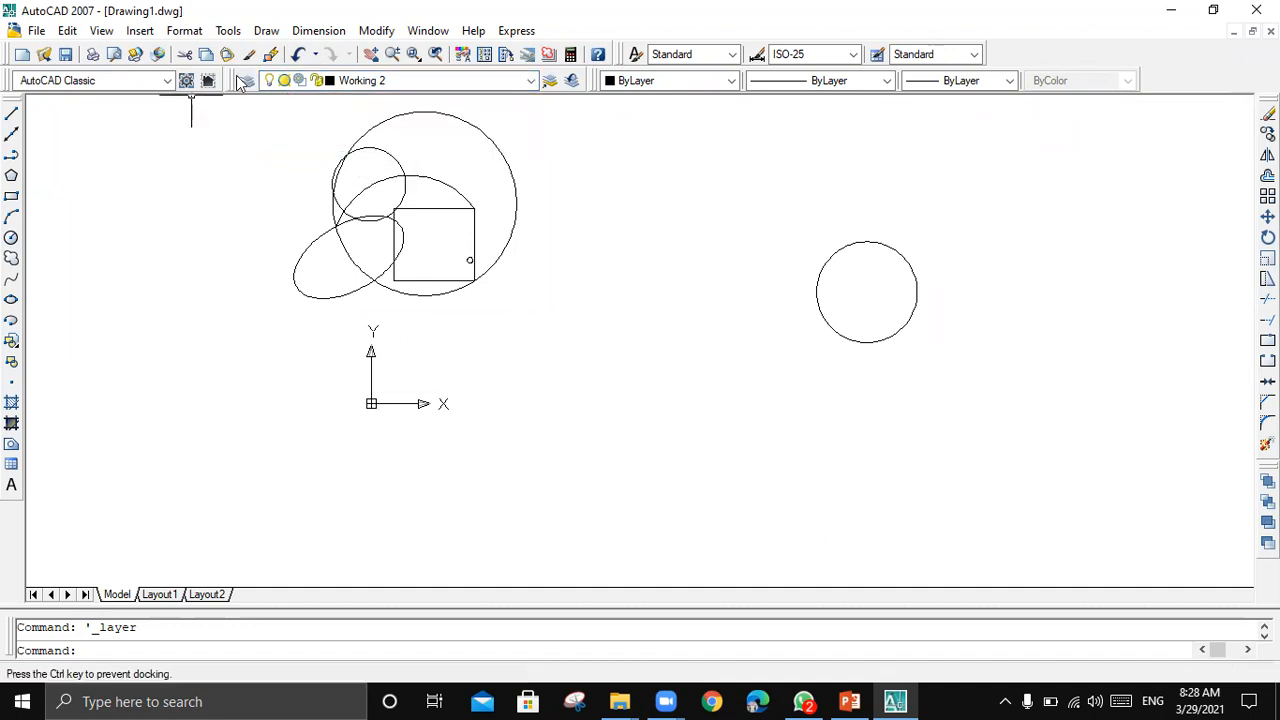
{"action": "left_click", "coordinate": [247, 80]}
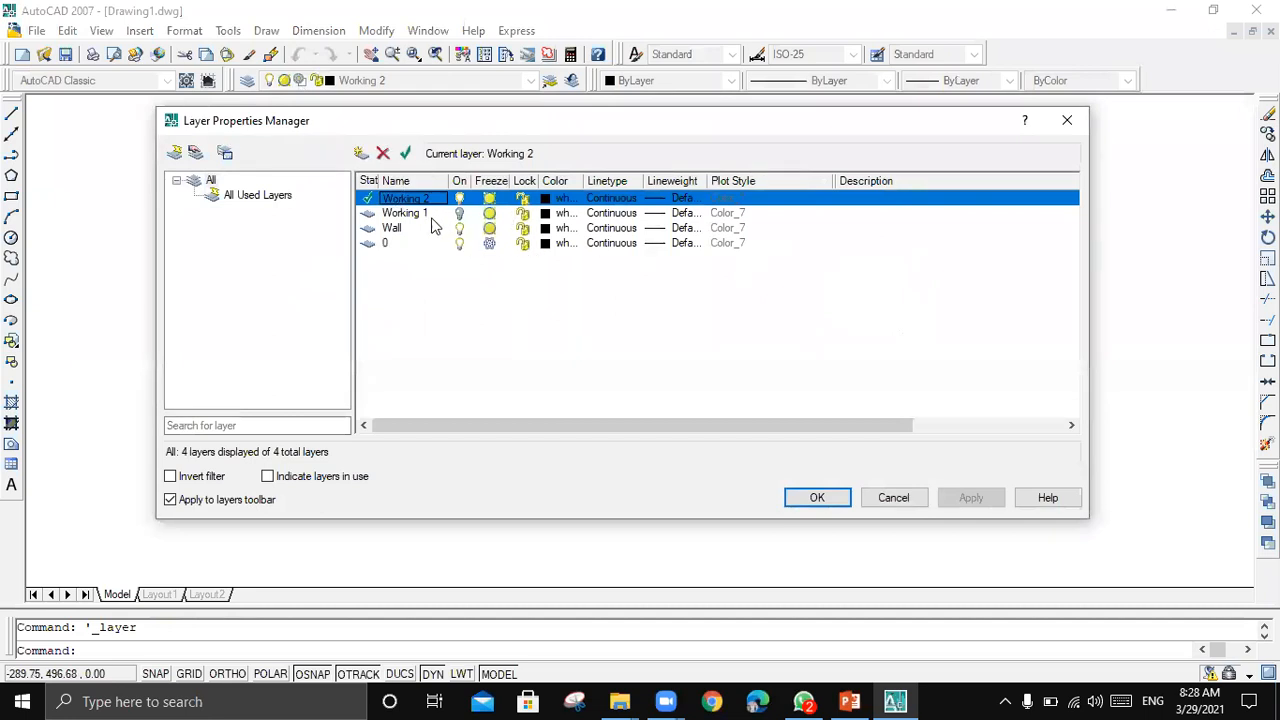
{"action": "left_click", "coordinate": [489, 243]}
{"action": "left_click", "coordinate": [489, 214]}
{"action": "left_click", "coordinate": [489, 214]}
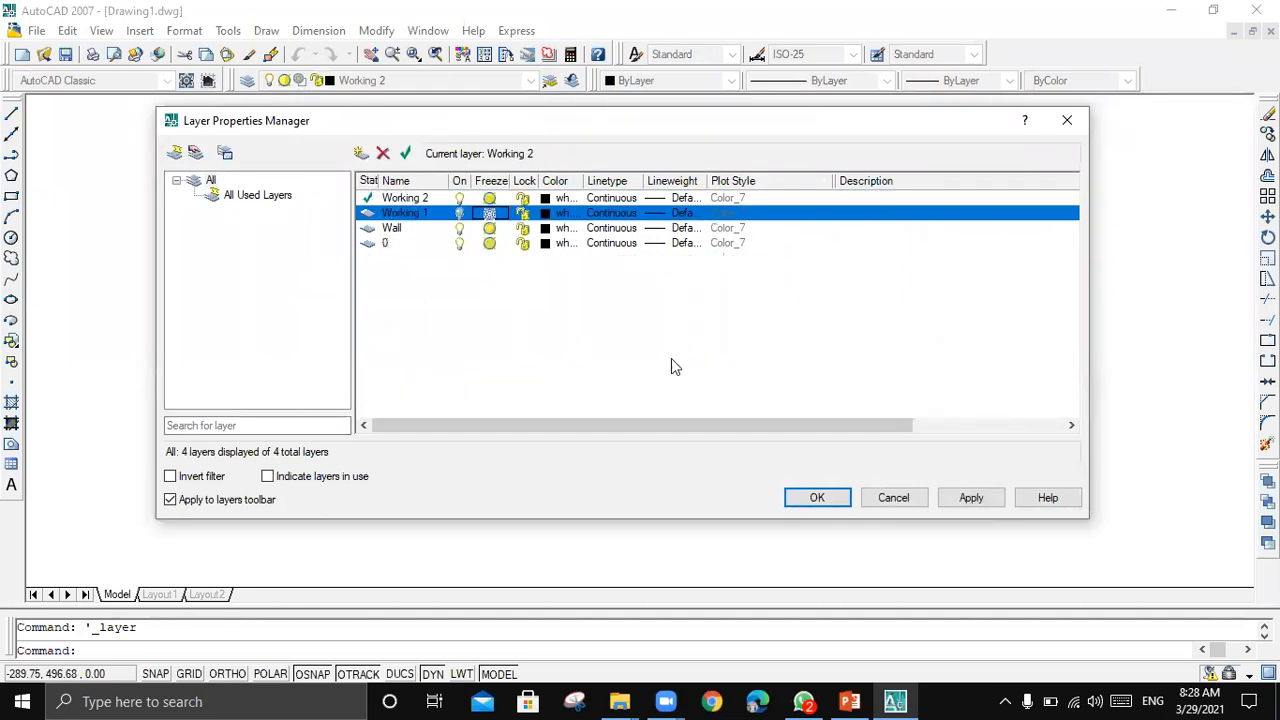
{"action": "left_click", "coordinate": [459, 213]}
{"action": "left_click", "coordinate": [837, 494]}
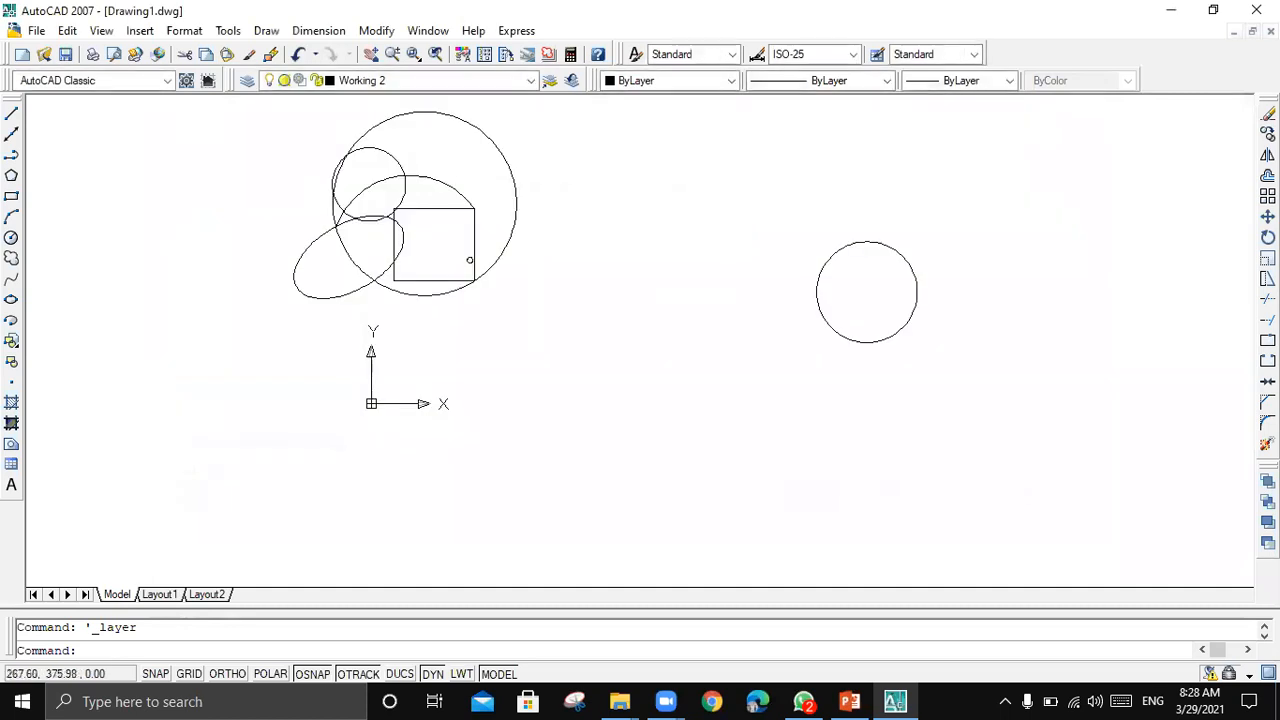
{"action": "left_click", "coordinate": [409, 149]}
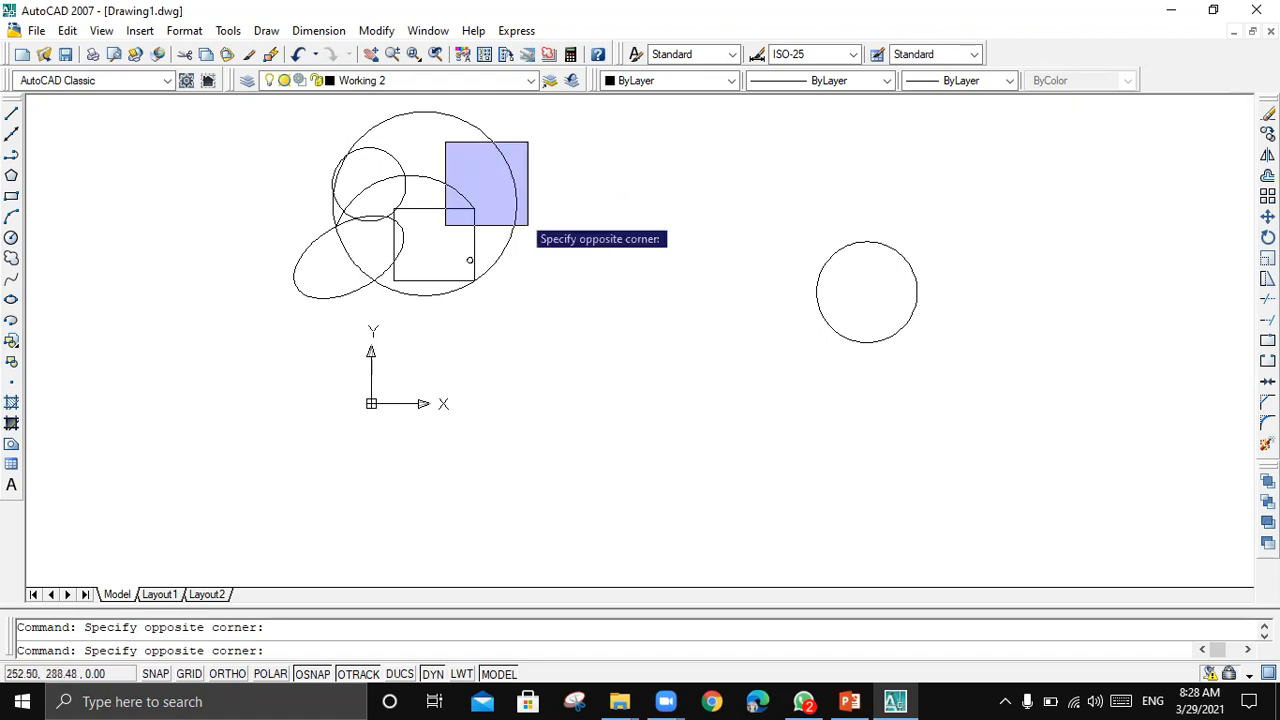
{"action": "left_click", "coordinate": [538, 248]}
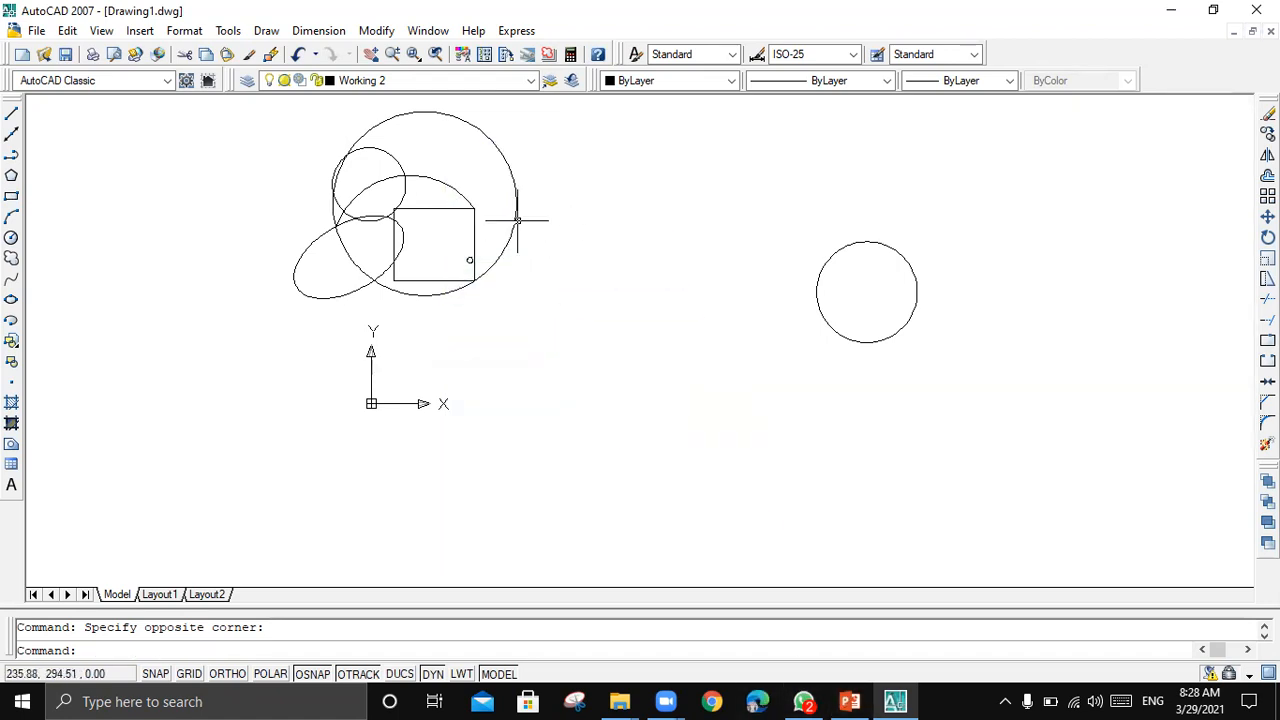
{"action": "scroll", "coordinate": [587, 175], "scroll_direction": "up", "scroll_amount": 2}
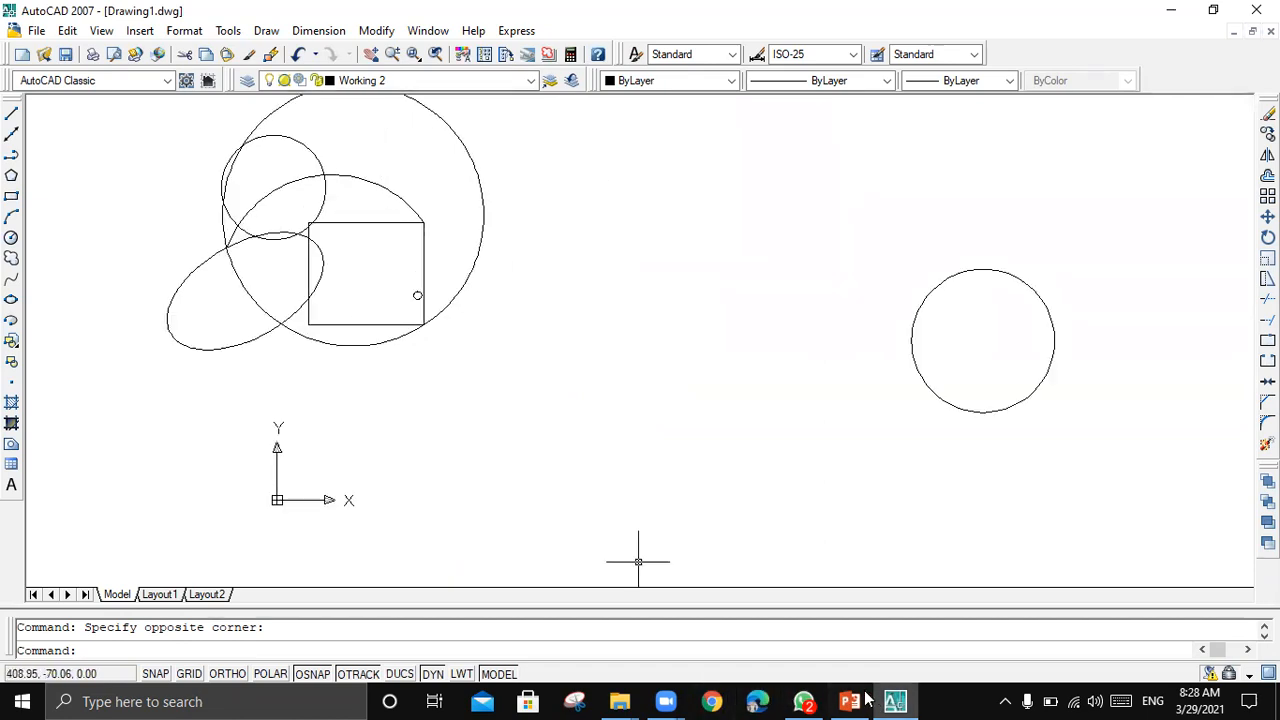
- Switch to PowerPoint to read the "Status of Layer" slide, compare it with the drawing, and return to AutoCAD
{"action": "mouse_move", "coordinate": [850, 701]}
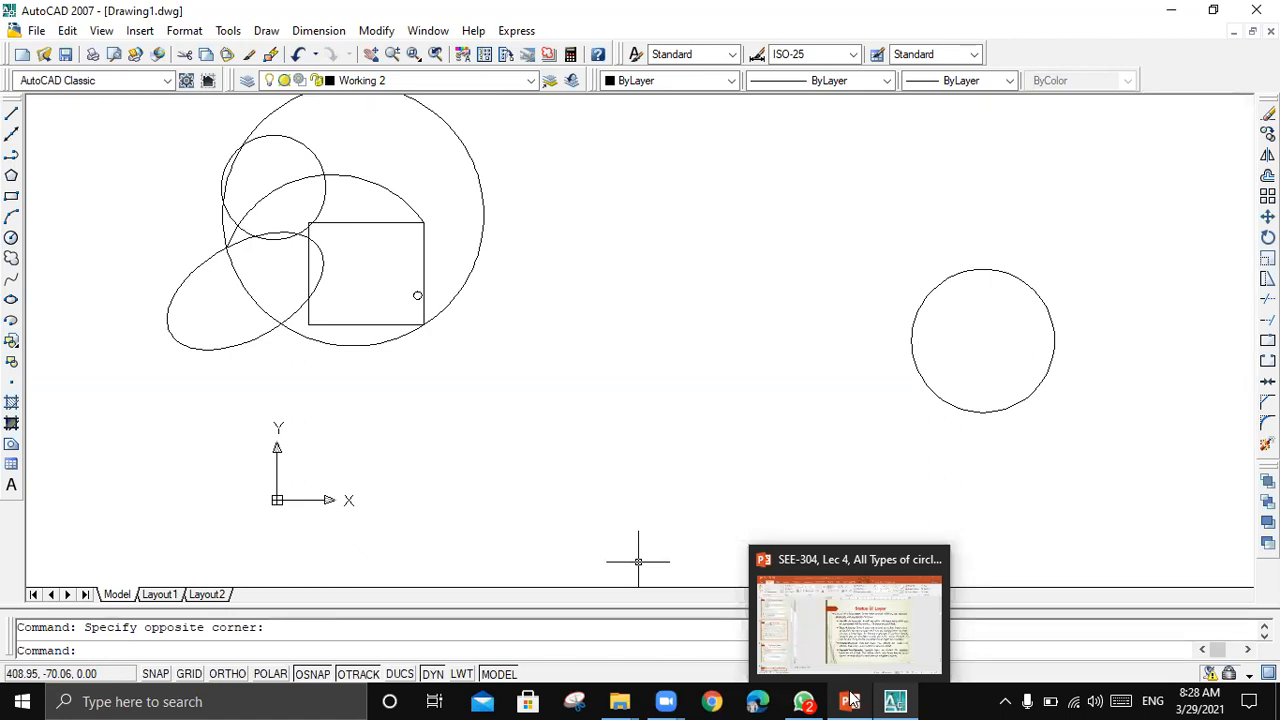
{"action": "left_click", "coordinate": [850, 701]}
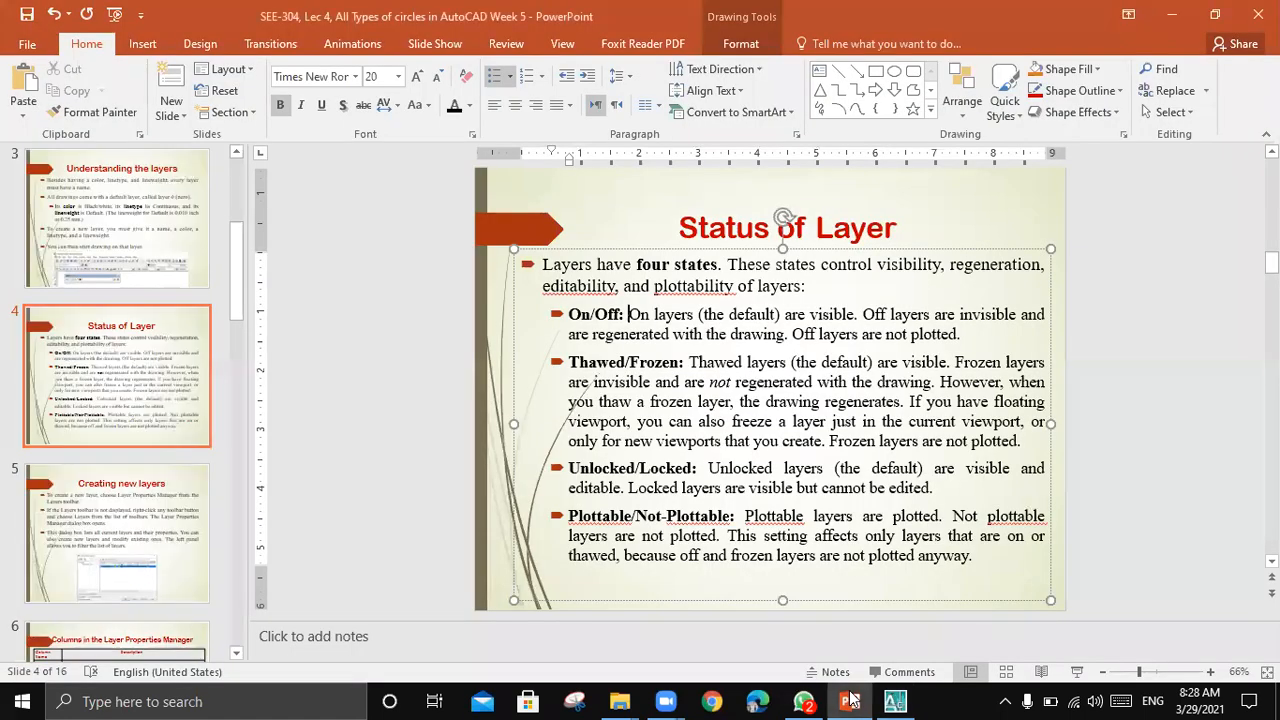
{"action": "left_click", "coordinate": [850, 701]}
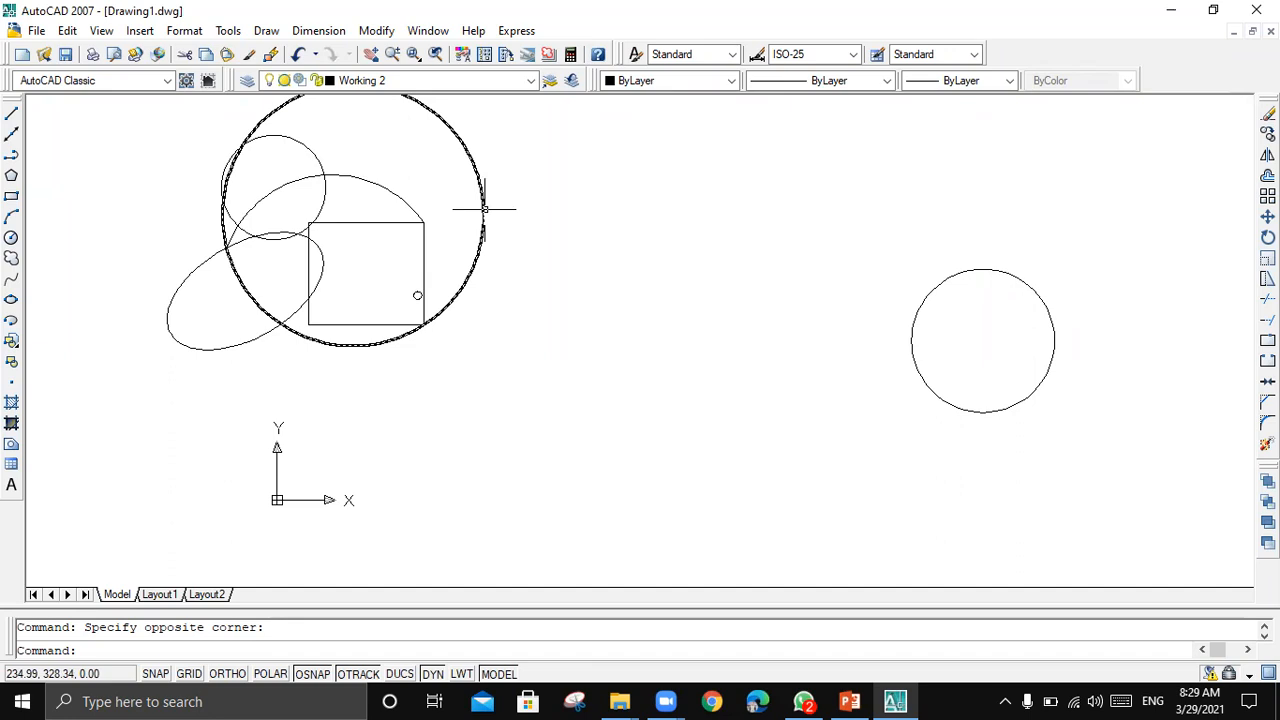
{"action": "left_click", "coordinate": [846, 697]}
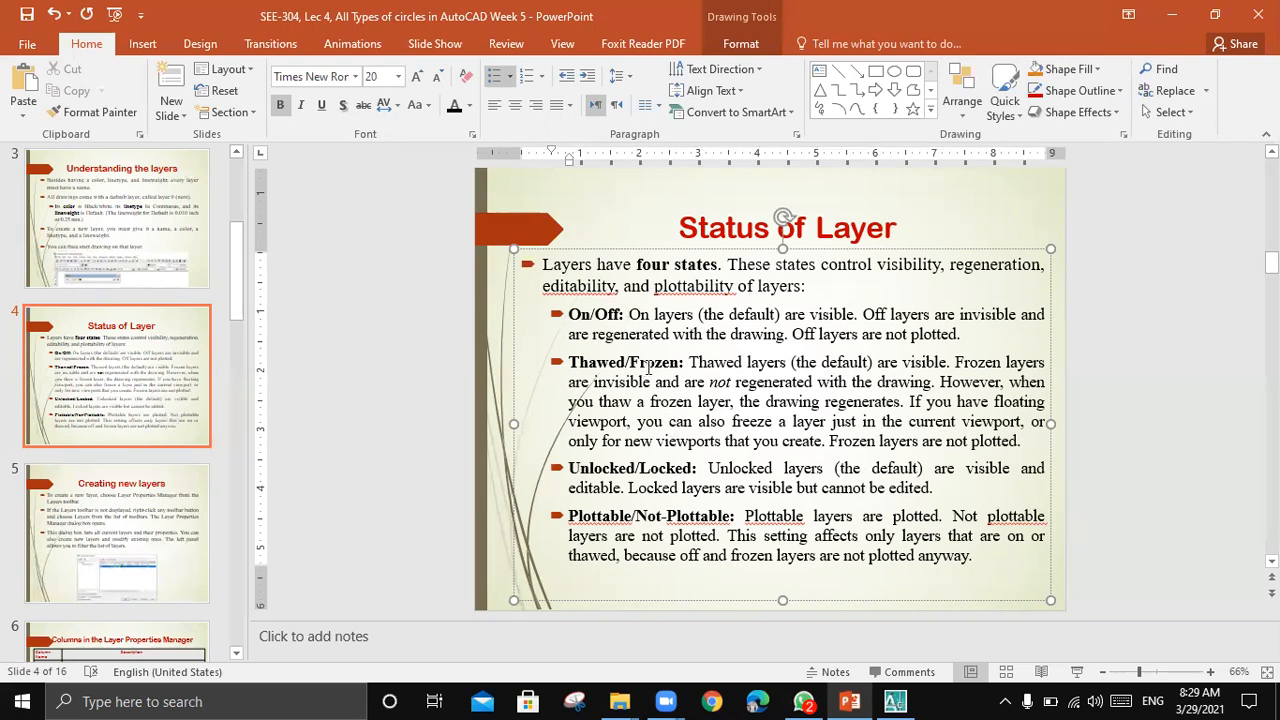
{"action": "left_click", "coordinate": [895, 701]}
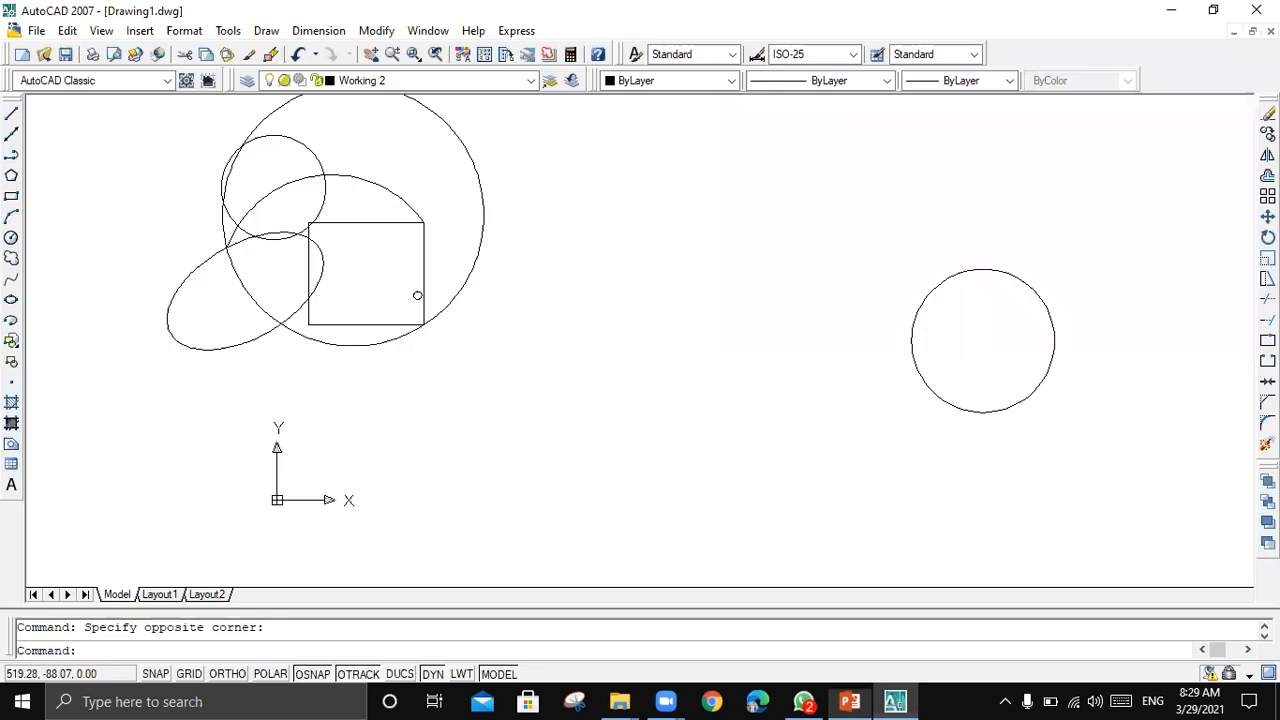
- Examine the freeze states in the layer list, checking them against the slide's Thawed/Frozen description in PowerPoint
{"action": "left_click", "coordinate": [531, 82]}
{"action": "left_click", "coordinate": [285, 129]}
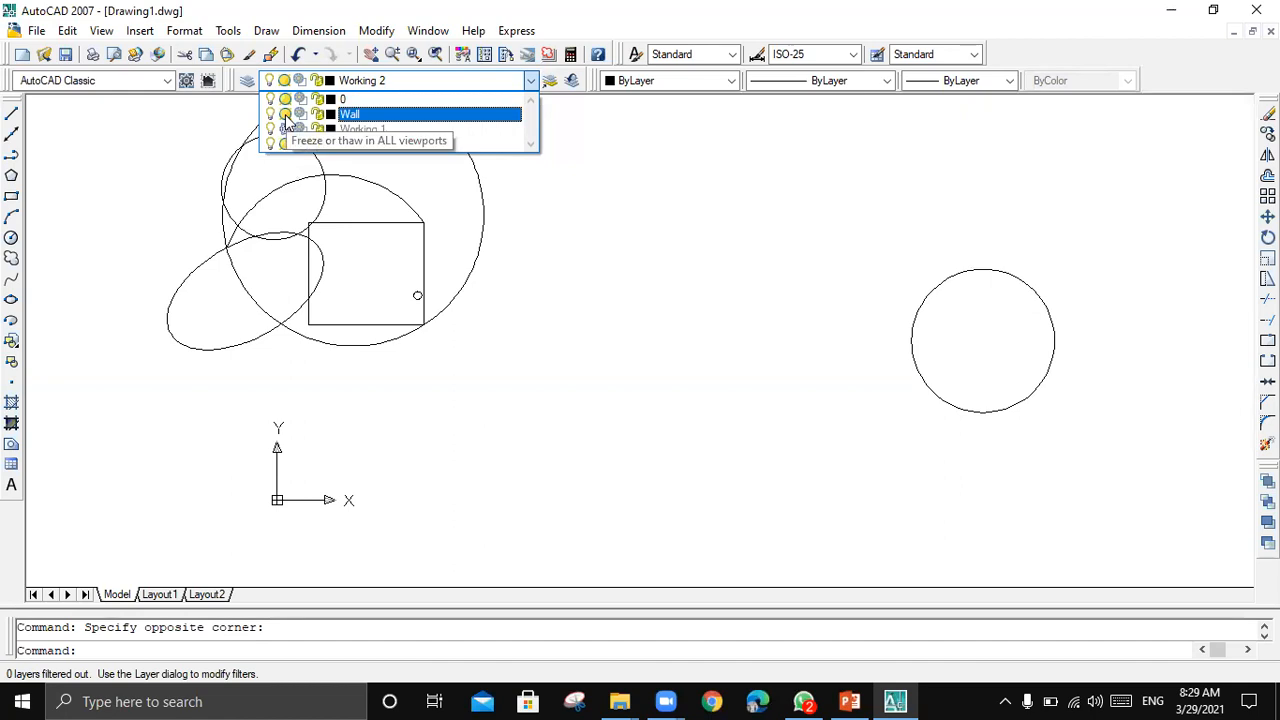
{"action": "left_click", "coordinate": [849, 701]}
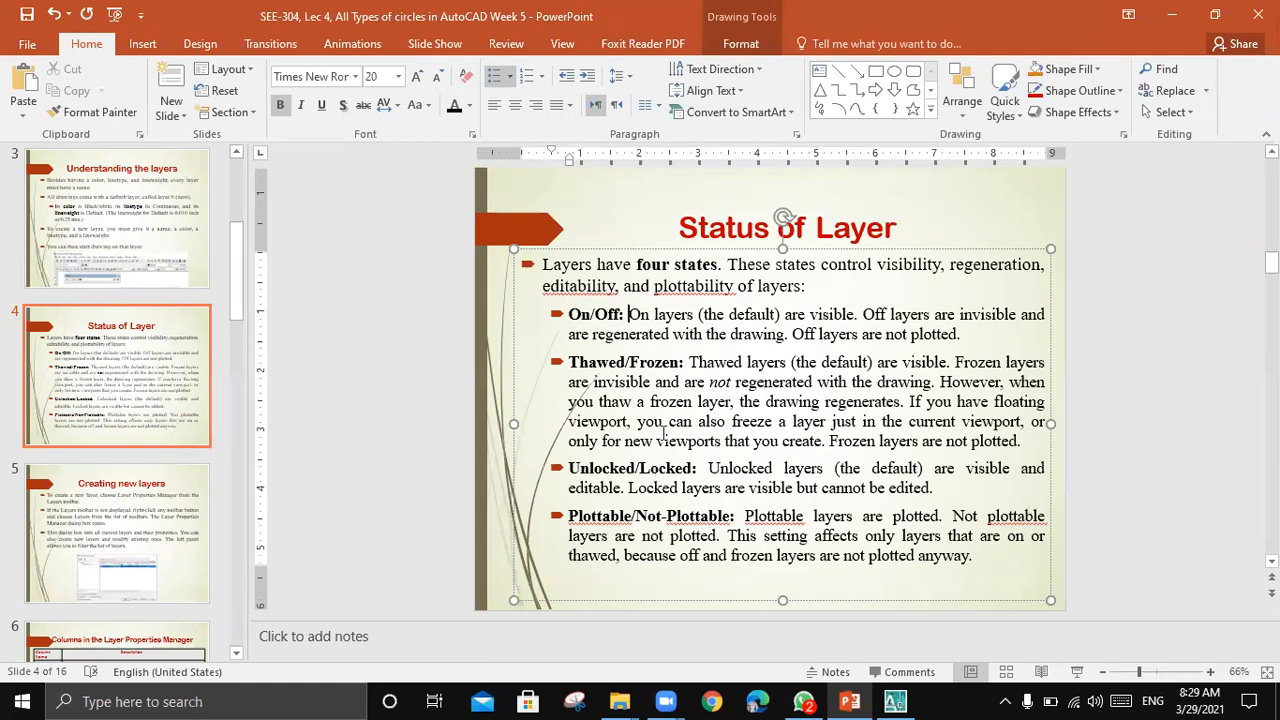
{"action": "left_click", "coordinate": [895, 701]}
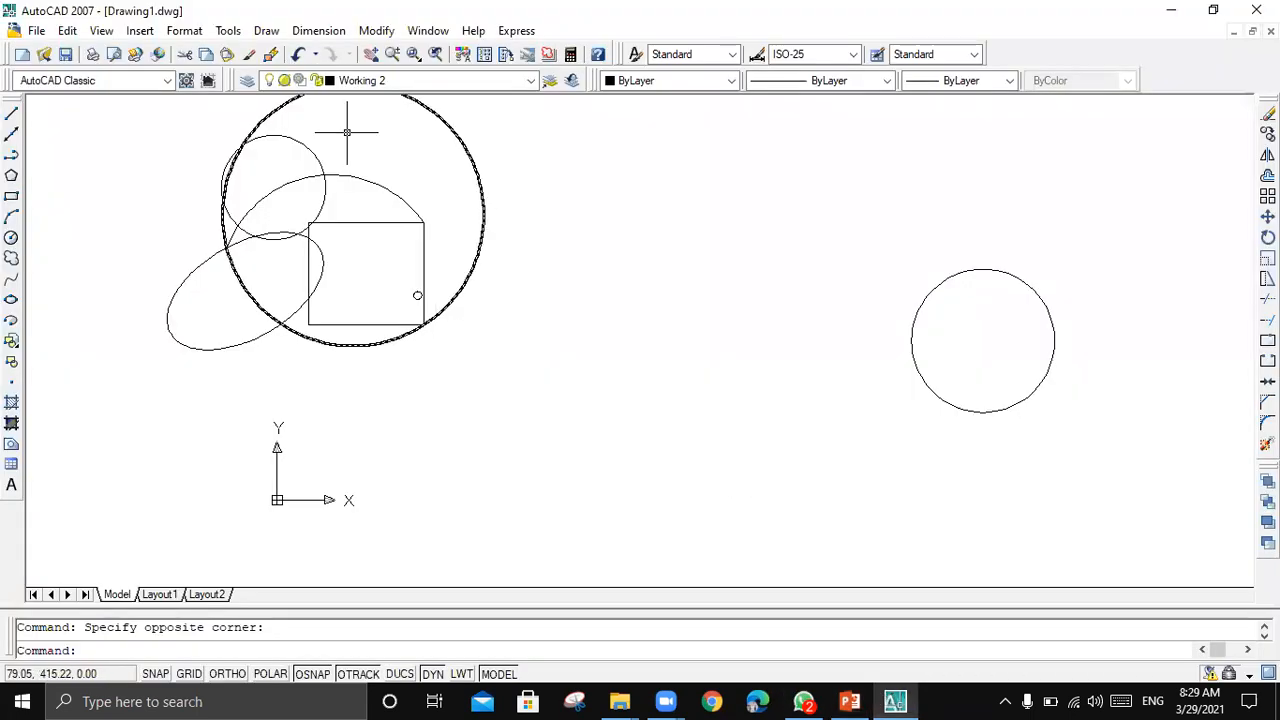
{"action": "left_click", "coordinate": [395, 82]}
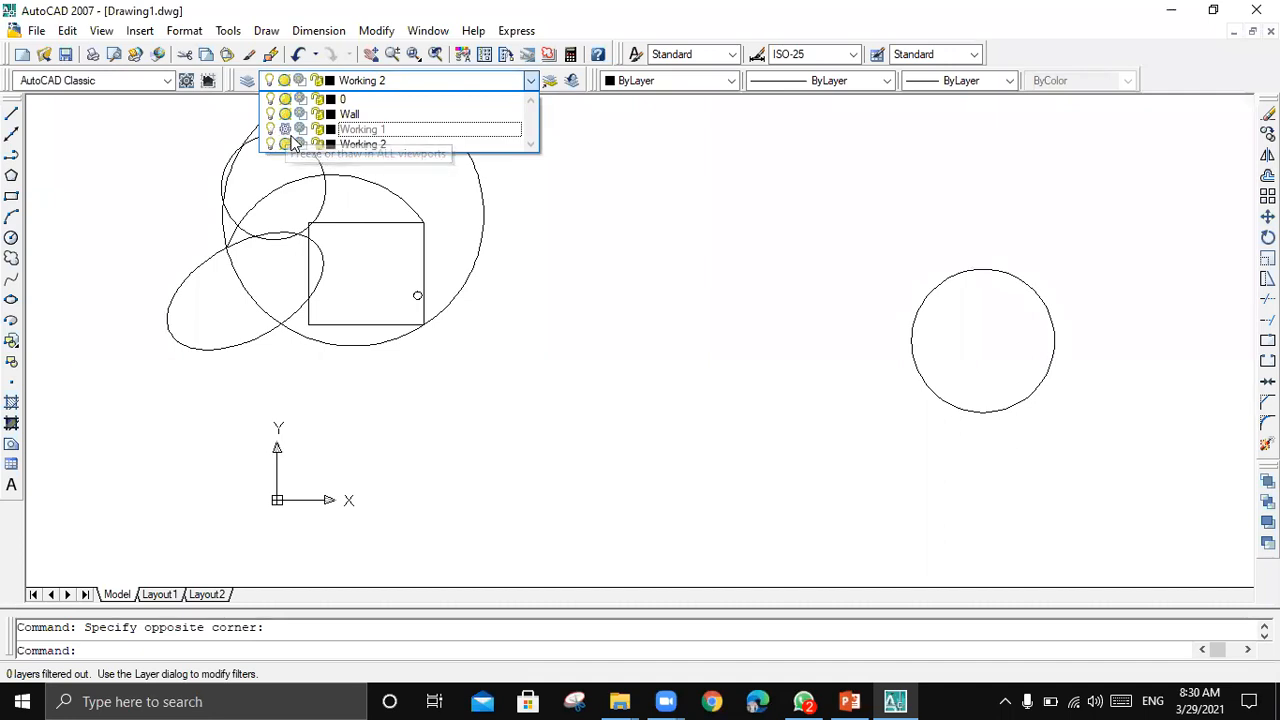
- Switch to PowerPoint, dismiss the chat notification, review the frozen and locked layer descriptions, and return to AutoCAD
{"action": "left_click", "coordinate": [852, 696]}
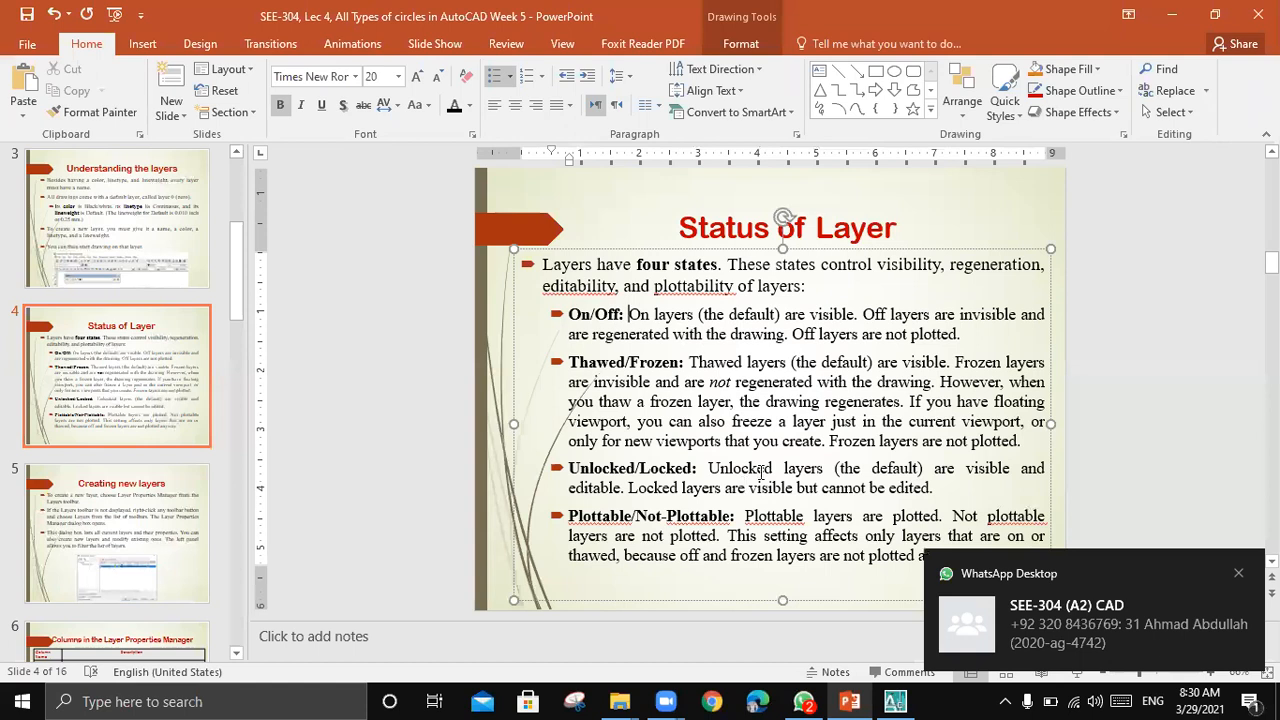
{"action": "left_click", "coordinate": [1238, 573]}
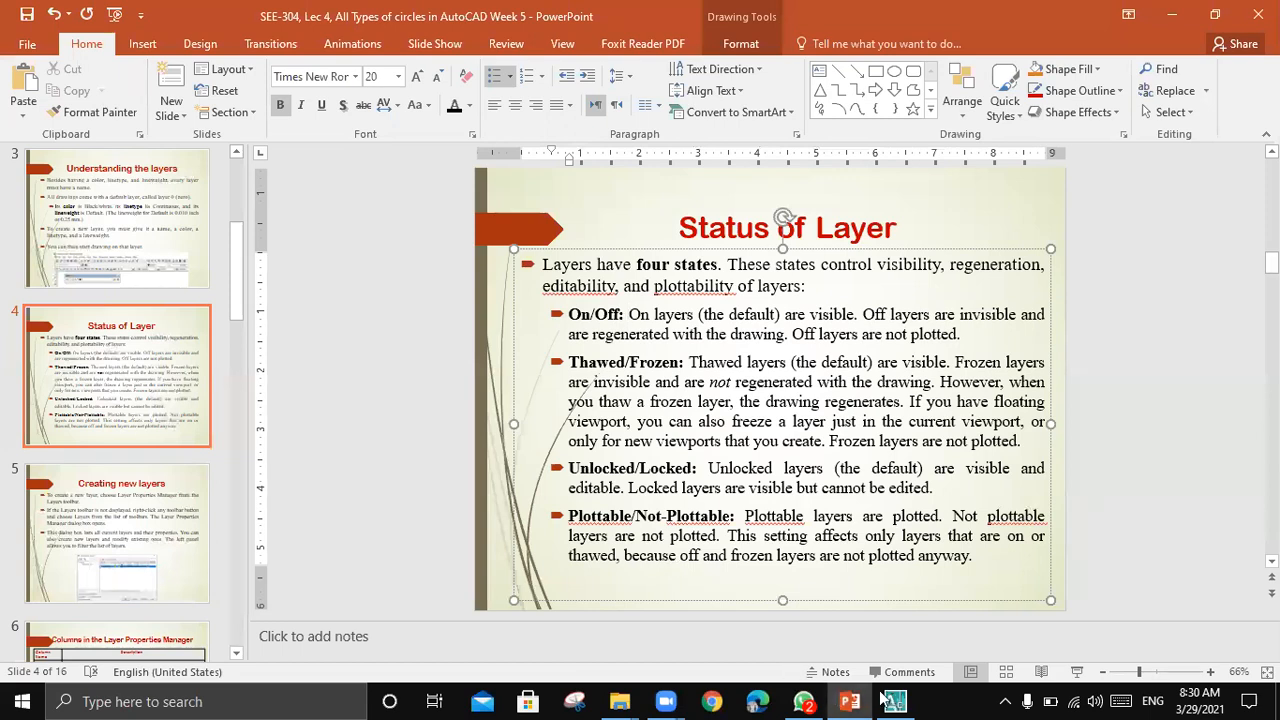
{"action": "left_click", "coordinate": [672, 381]}
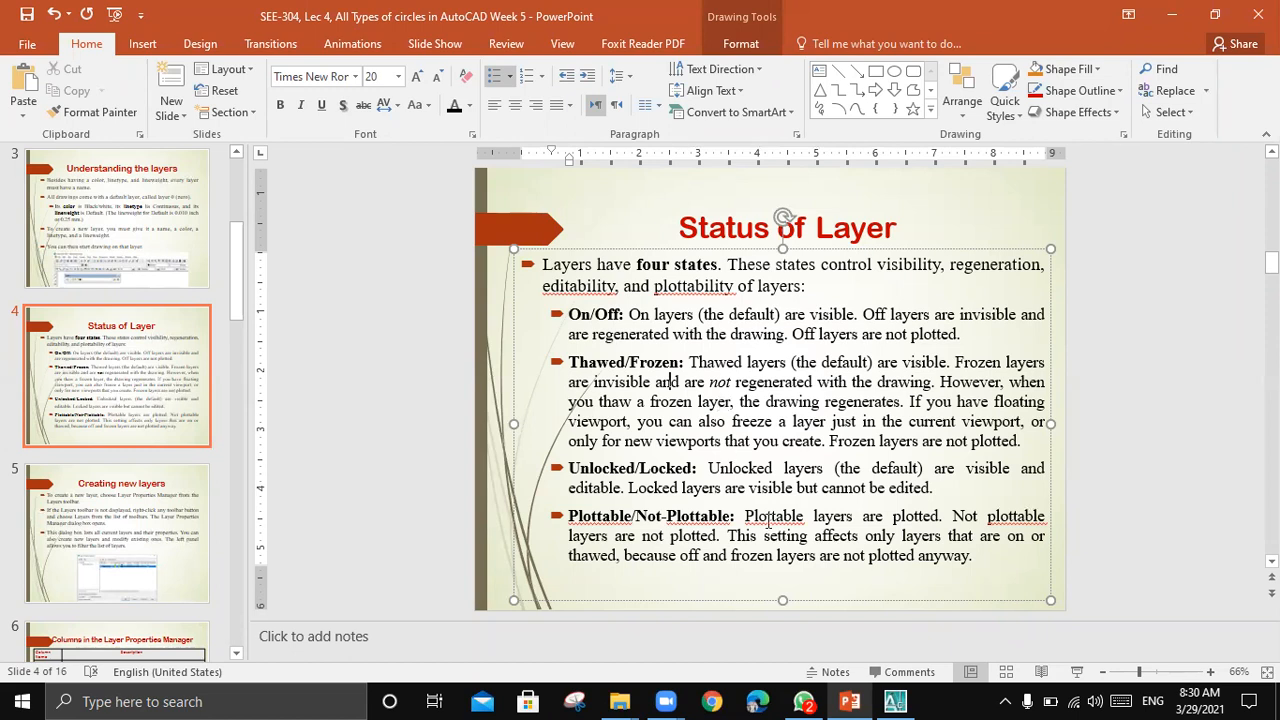
{"action": "left_click", "coordinate": [894, 701]}
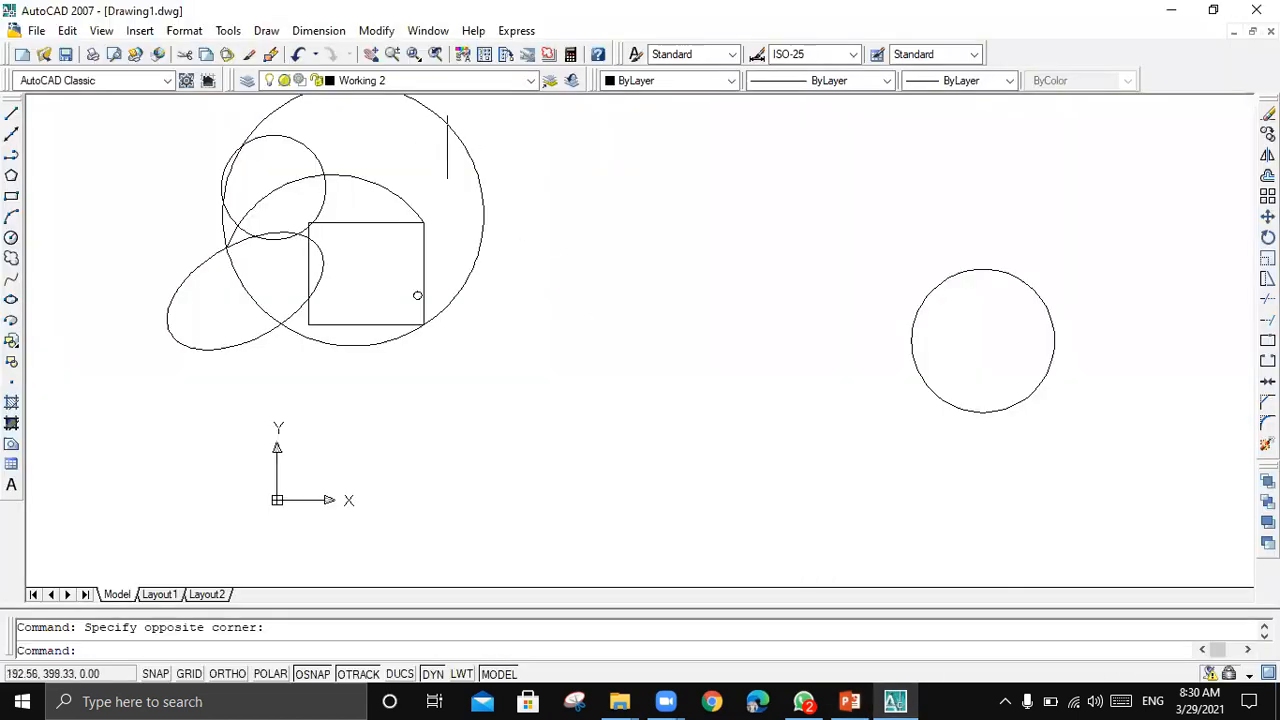
- Thaw the layer "Working 1", check all layer states in the layer properties, and close them without changes
{"action": "left_click", "coordinate": [495, 81]}
{"action": "left_click", "coordinate": [283, 129]}
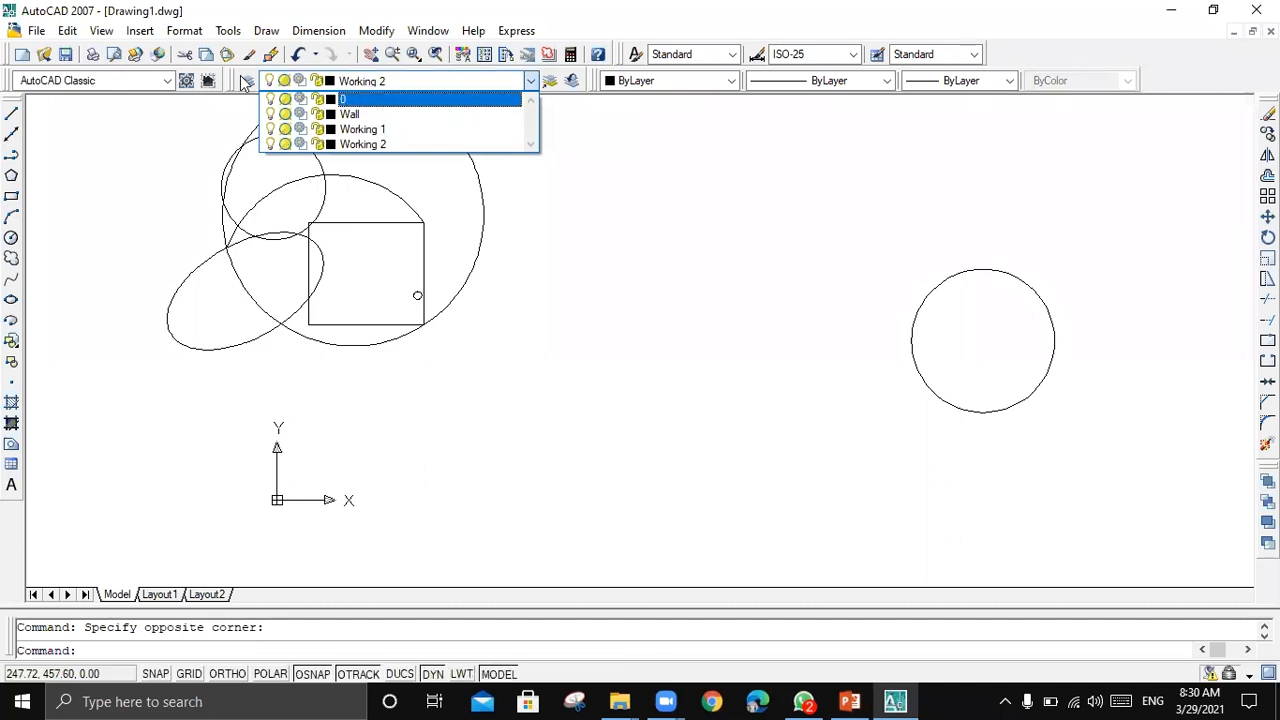
{"action": "left_click", "coordinate": [243, 79]}
{"action": "left_click", "coordinate": [246, 81]}
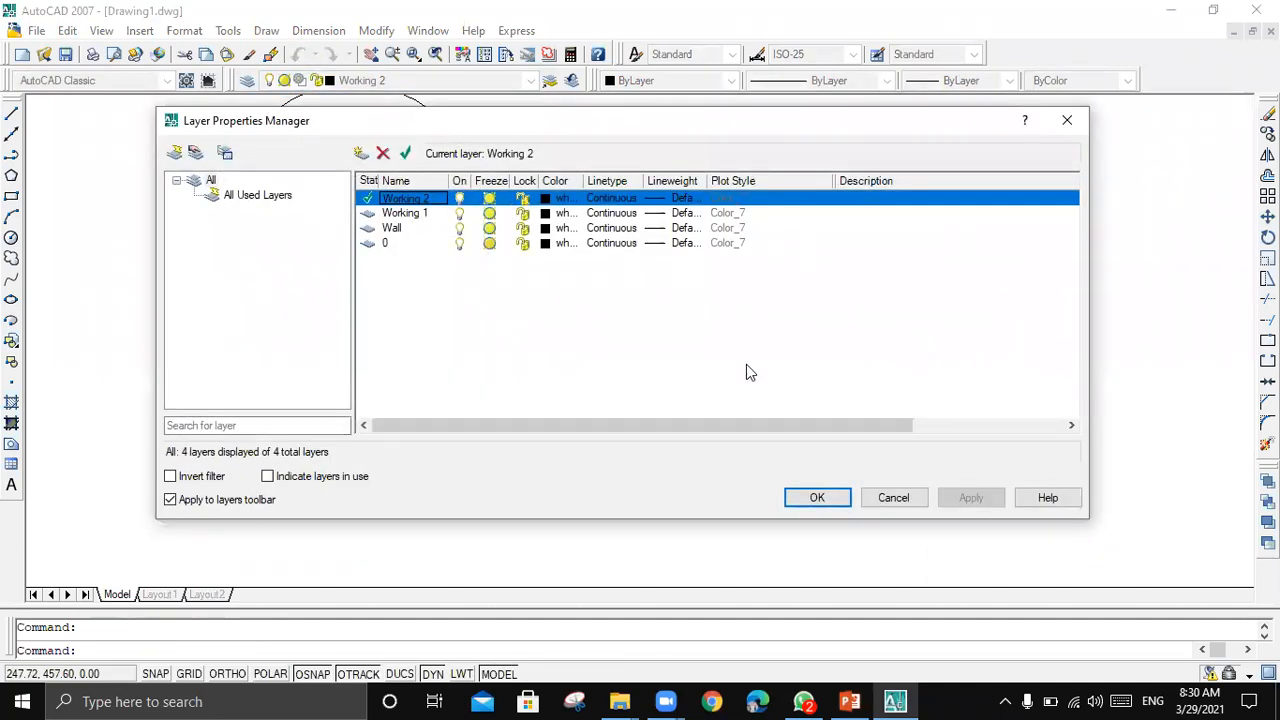
{"action": "left_click", "coordinate": [893, 497]}
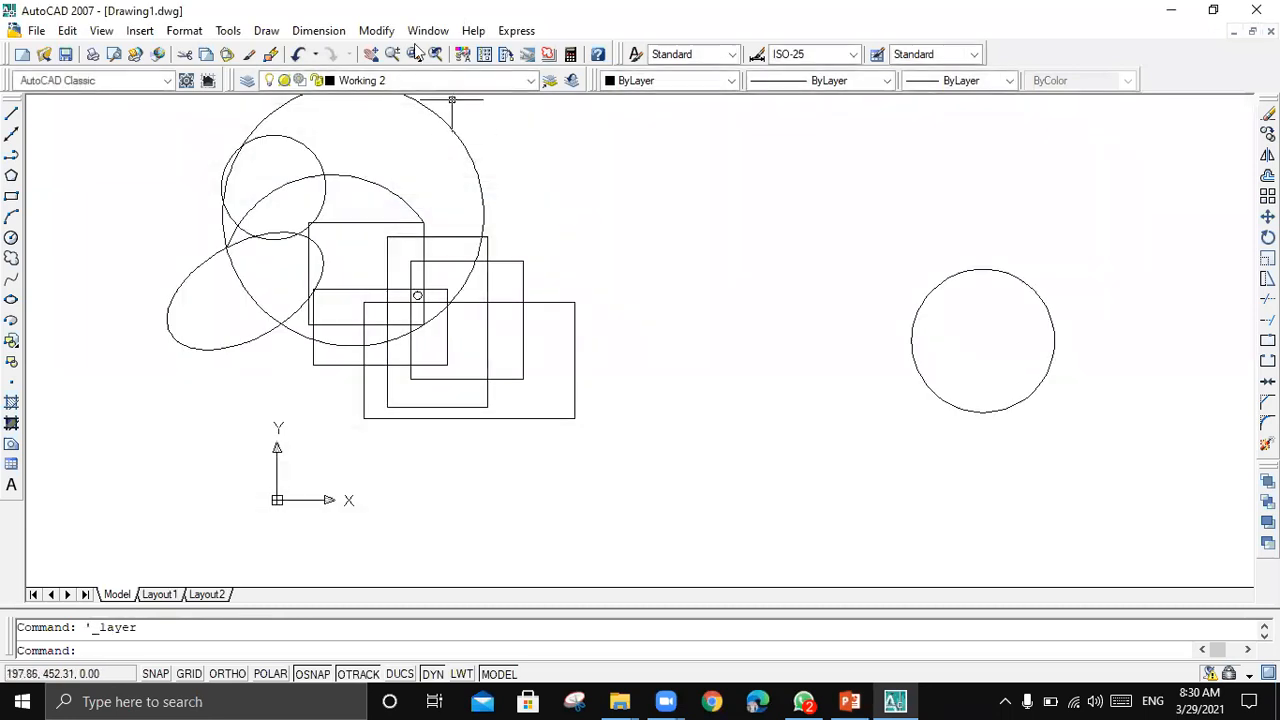
- Freeze the layer "Working 1" again to hide its rectangles
{"action": "left_click", "coordinate": [362, 80]}
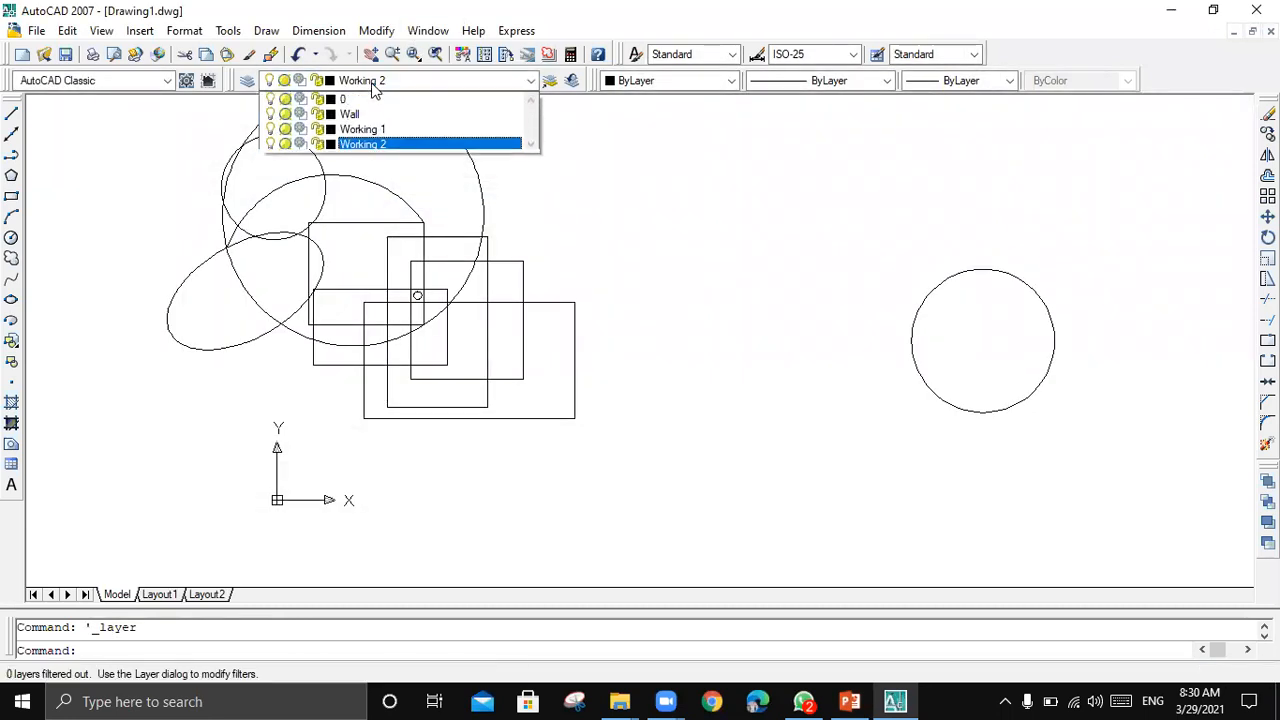
{"action": "left_click", "coordinate": [298, 129]}
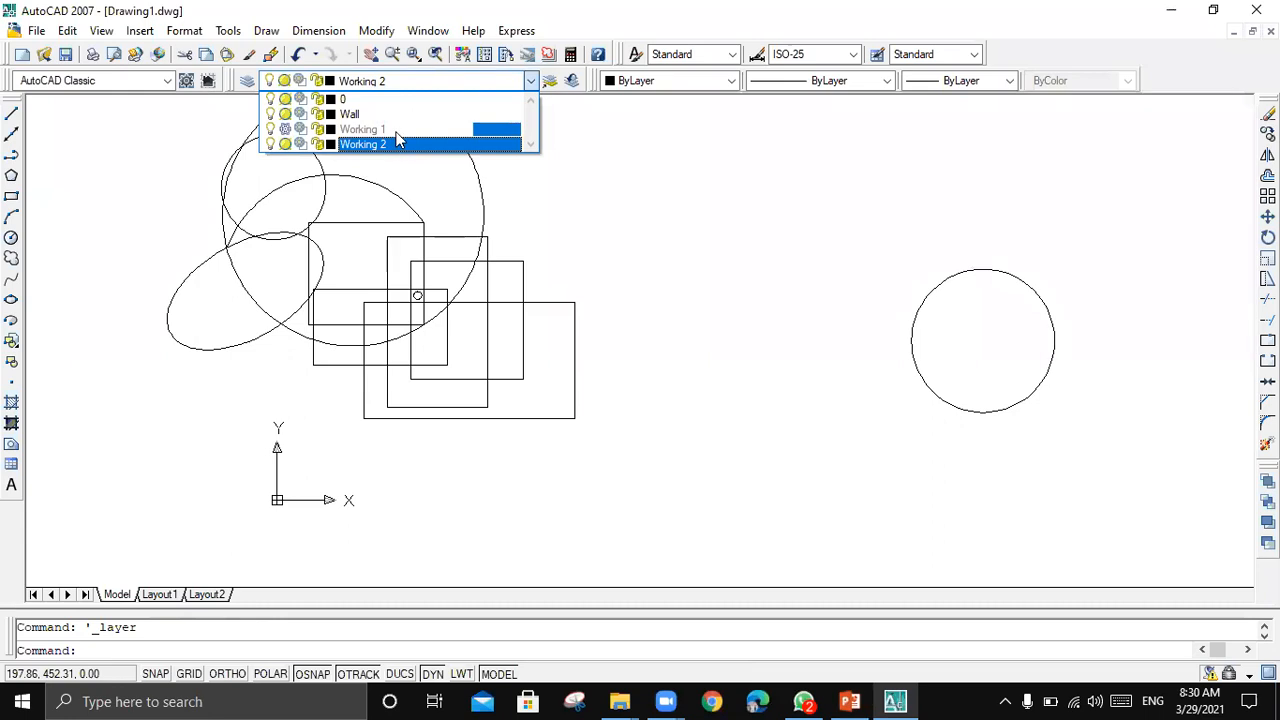
{"action": "left_click", "coordinate": [400, 120]}
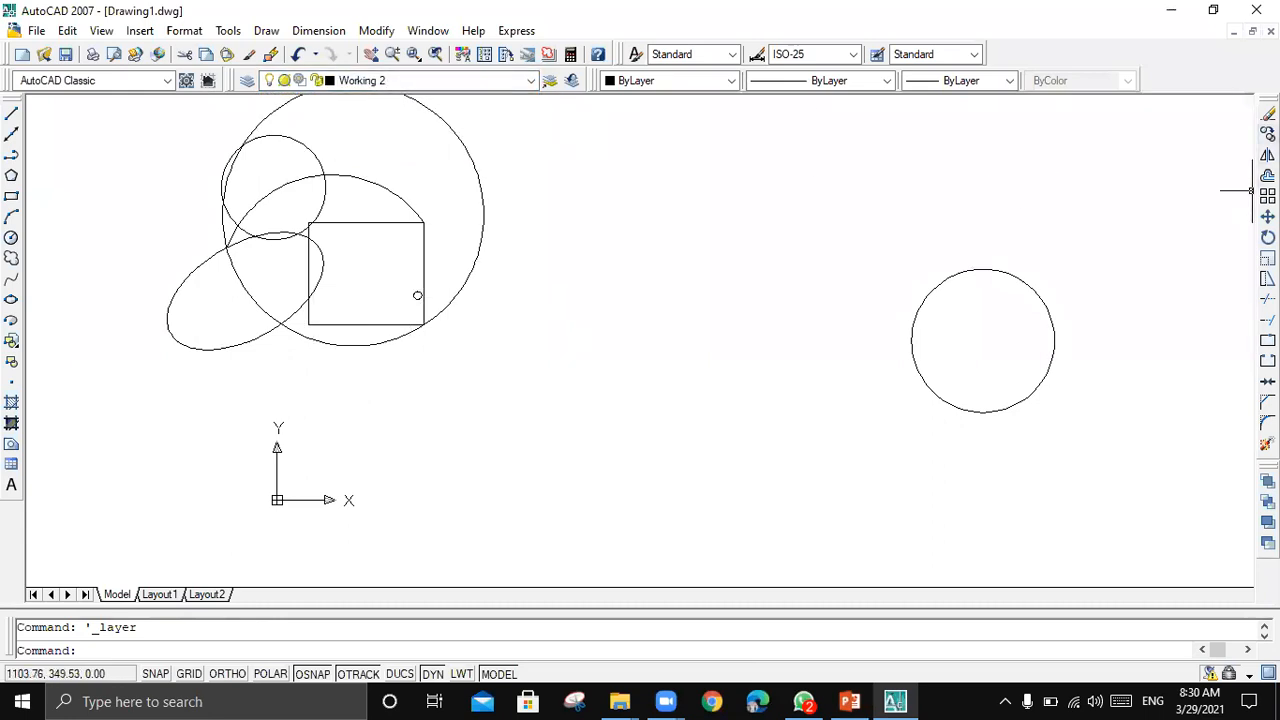
- Thaw the layer "Working 1" and lock the current layer "Working 2"
{"action": "left_click", "coordinate": [531, 80]}
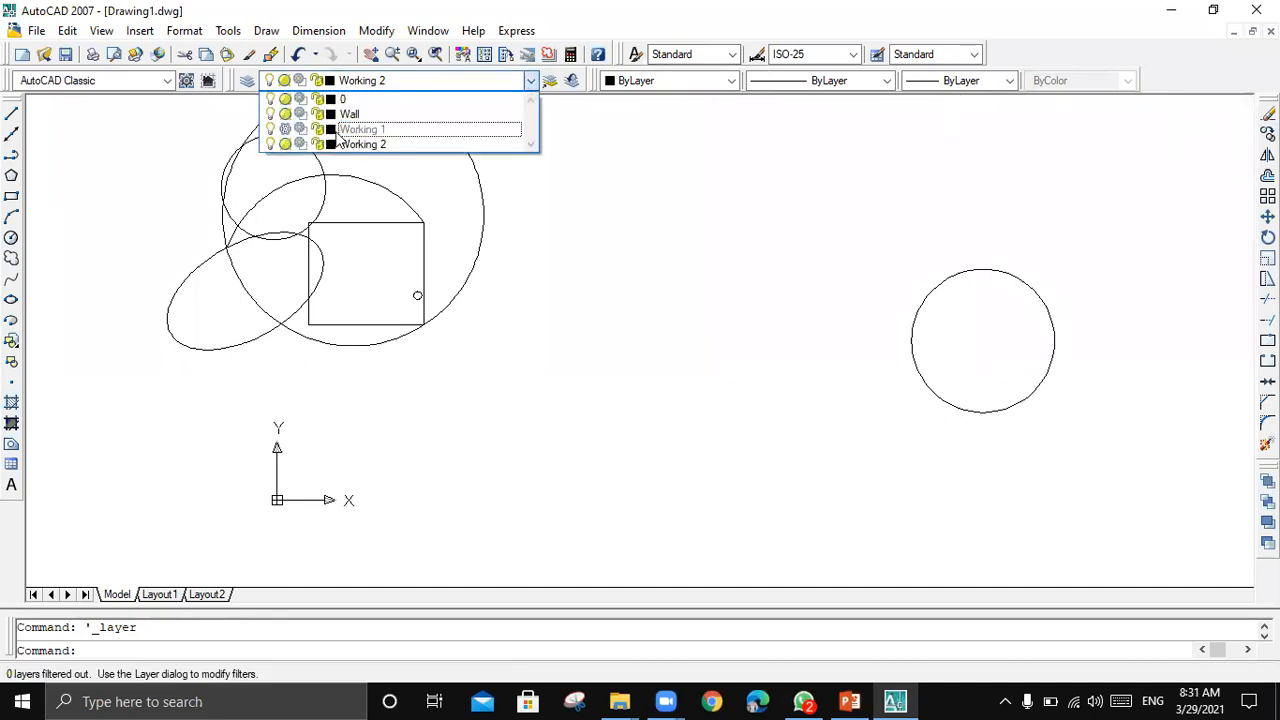
{"action": "left_click", "coordinate": [477, 82]}
{"action": "left_click", "coordinate": [271, 114]}
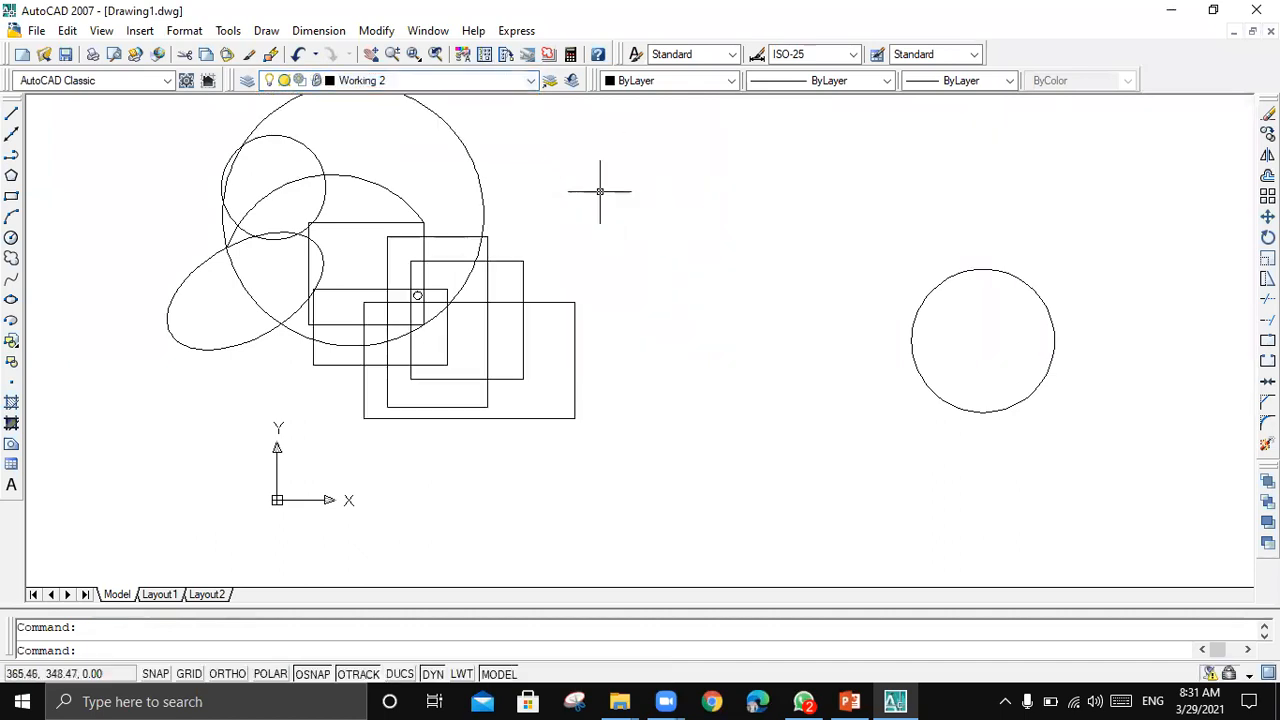
- Try to copy the overlapping shapes, including those on the locked layer "Working 2", using a crossing selection, and cancel the command
{"action": "left_click", "coordinate": [1267, 134]}
{"action": "left_click", "coordinate": [557, 171]}
{"action": "left_click", "coordinate": [424, 318]}
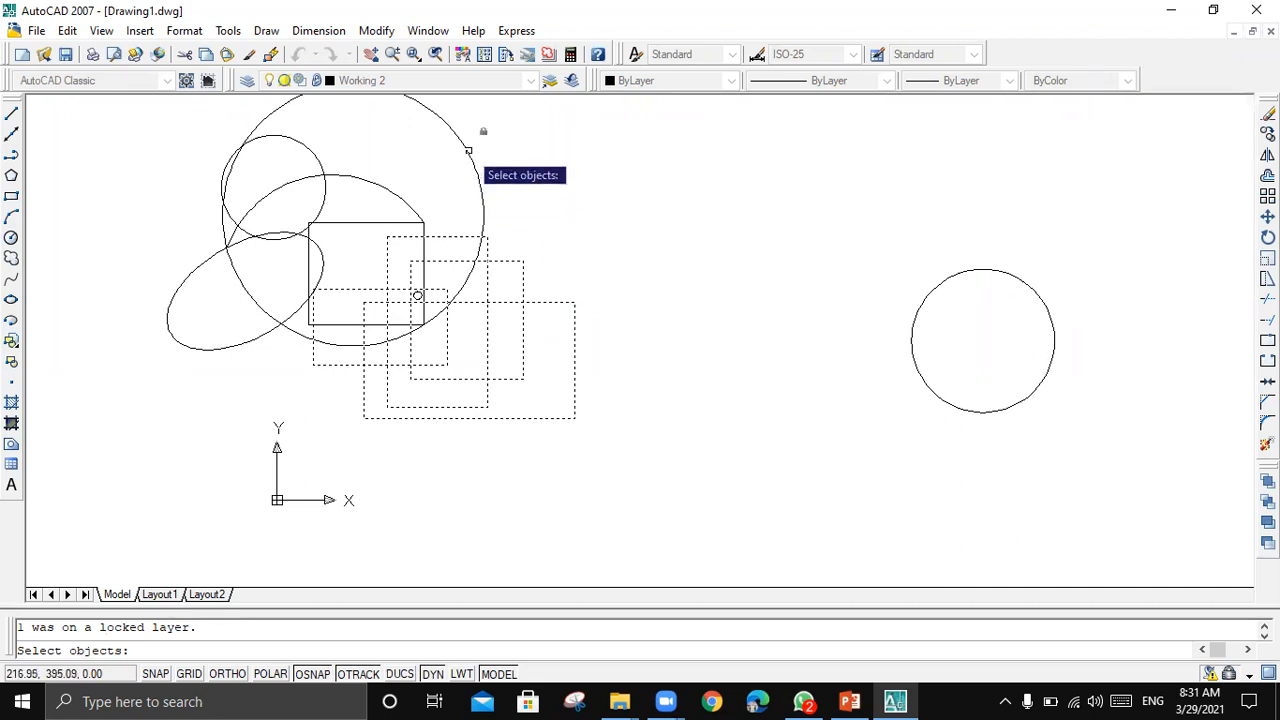
{"action": "key", "text": "Escape"}
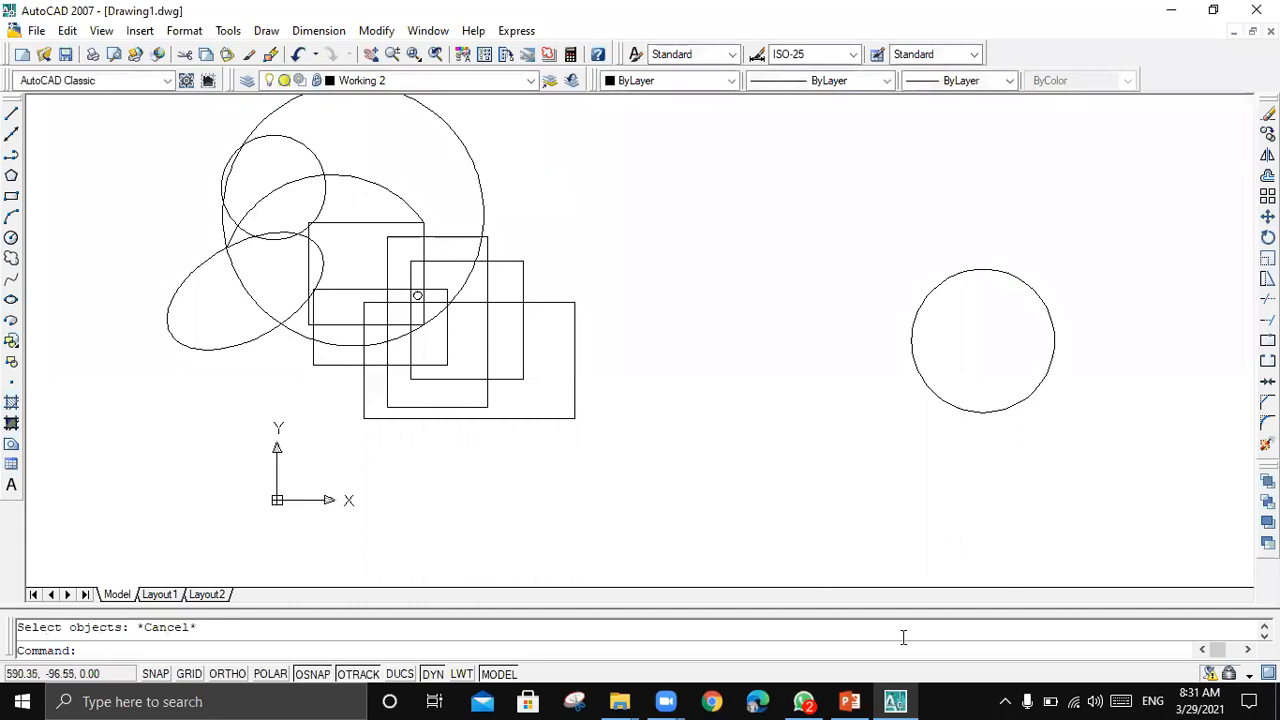
- Review the plottable states on the PowerPoint slide, compare the plot styles in AutoCAD's layer properties, sorting layers by that property, and close them
{"action": "left_click", "coordinate": [849, 701]}
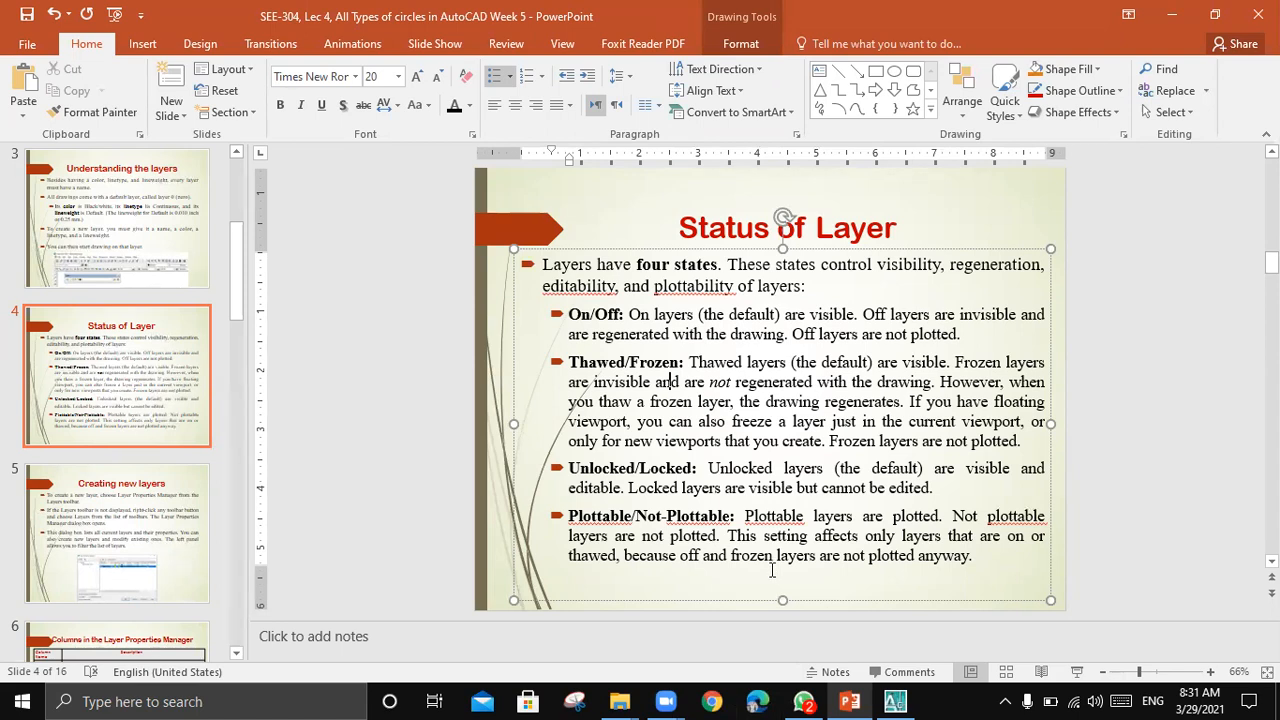
{"action": "left_click", "coordinate": [895, 701]}
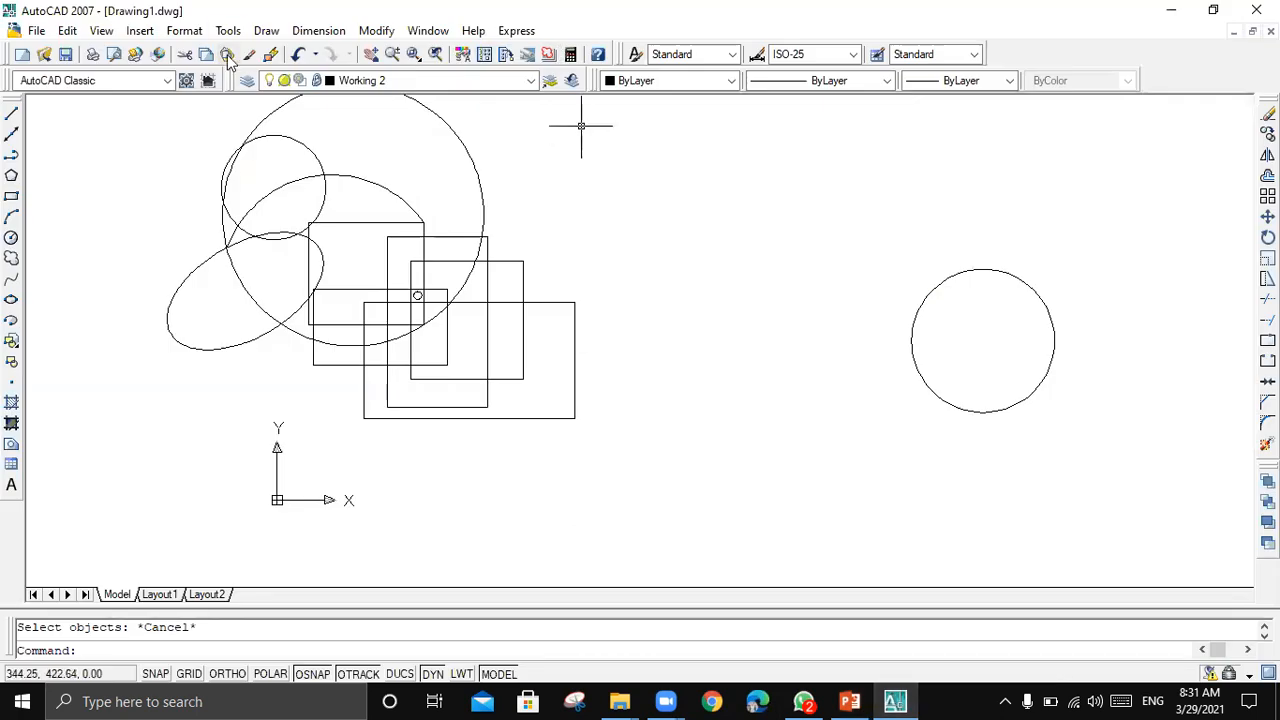
{"action": "left_click", "coordinate": [247, 80]}
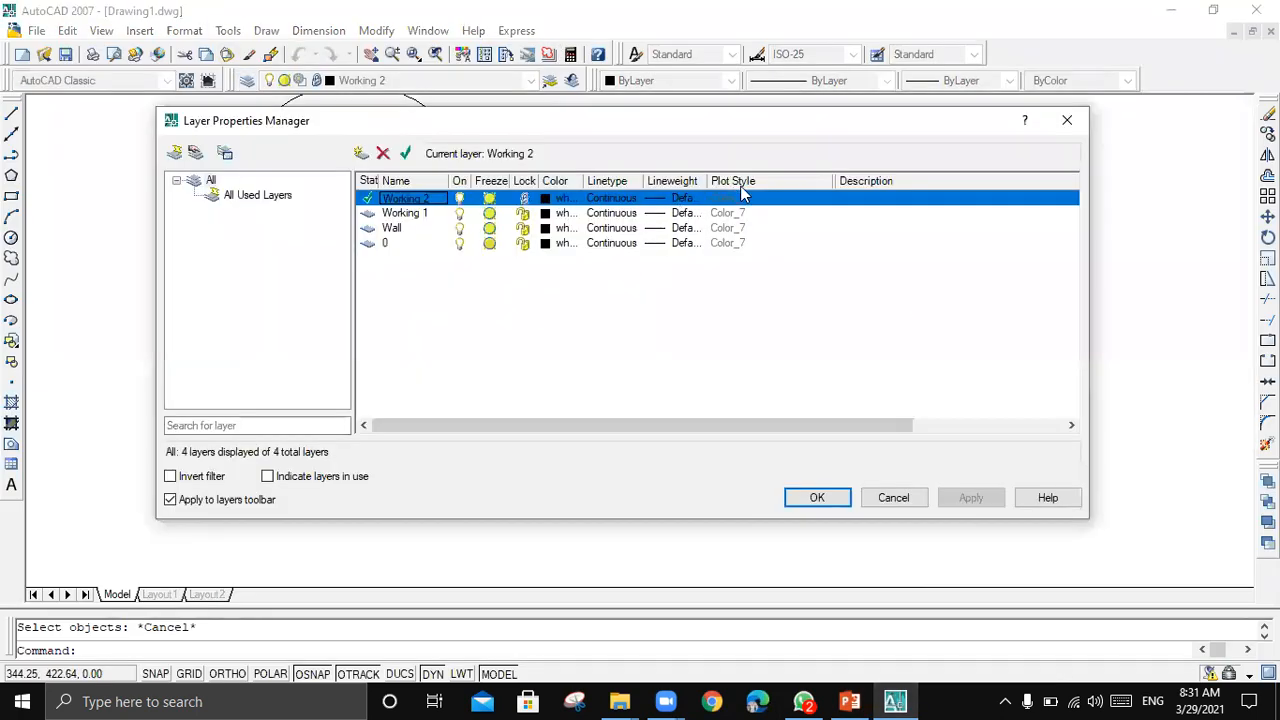
{"action": "left_click", "coordinate": [742, 181]}
{"action": "left_click", "coordinate": [742, 200]}
{"action": "left_click", "coordinate": [730, 243]}
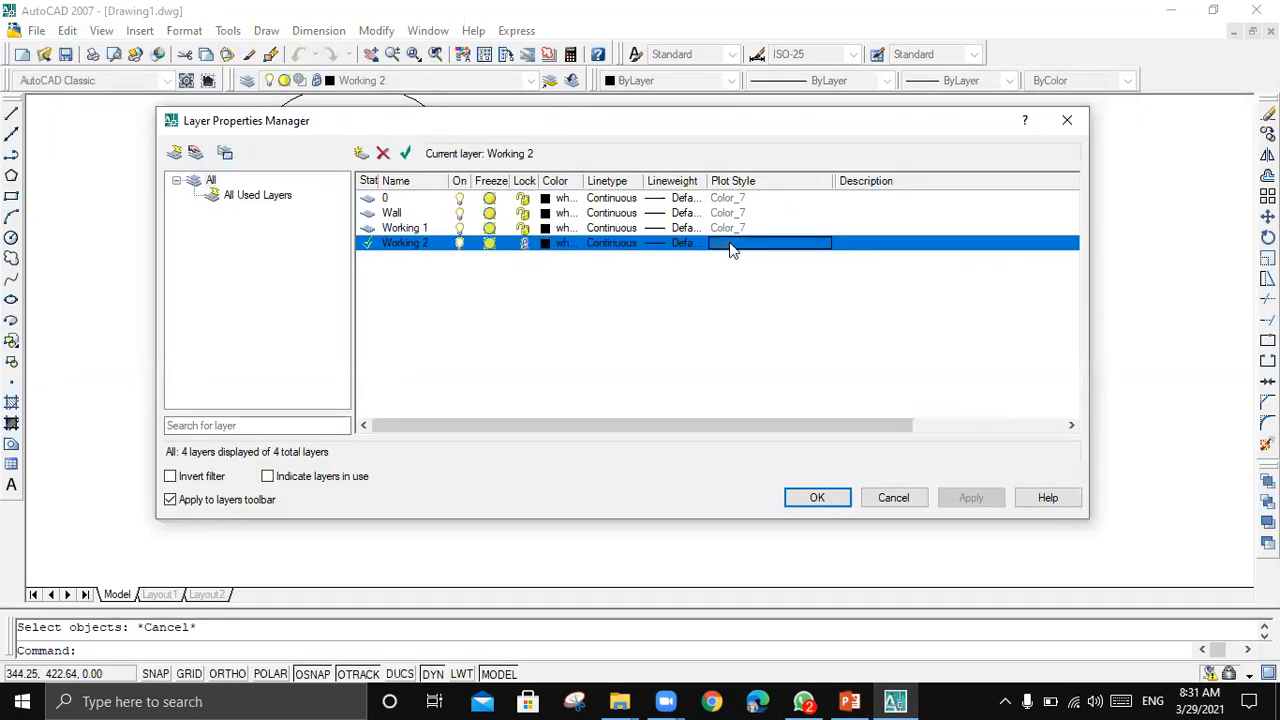
{"action": "right_click", "coordinate": [731, 250]}
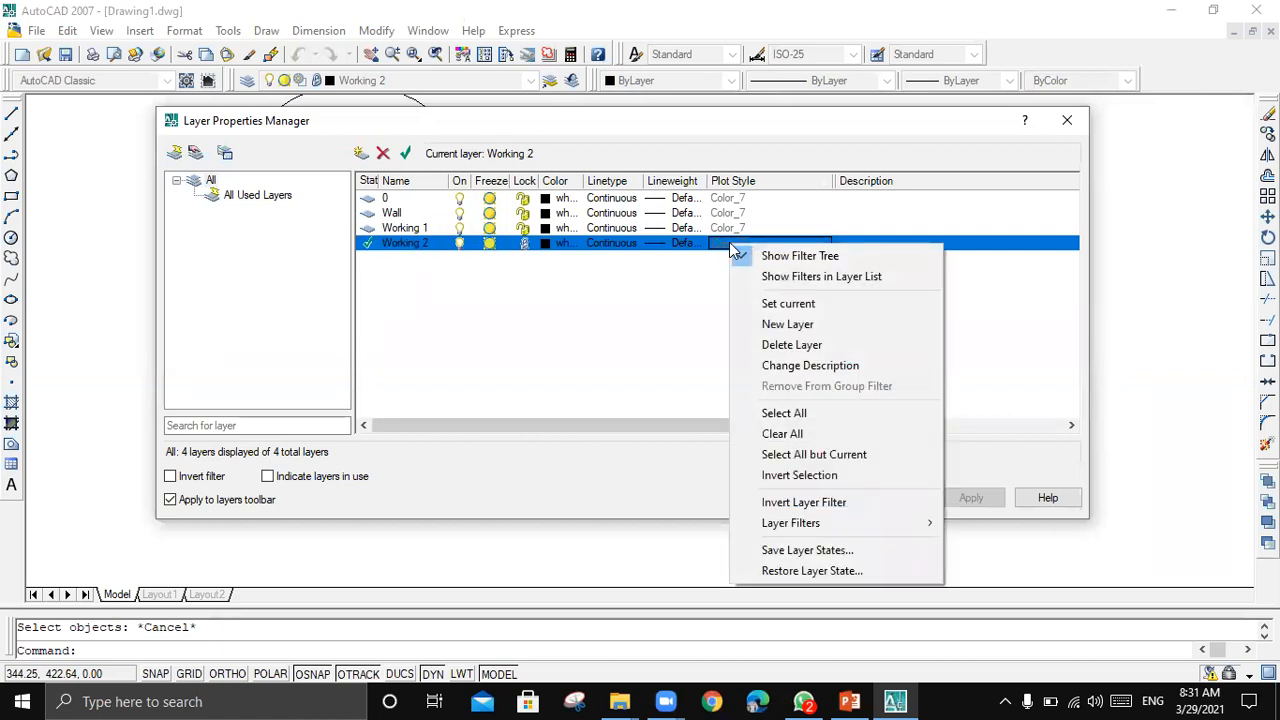
{"action": "left_click", "coordinate": [680, 228]}
{"action": "left_click", "coordinate": [749, 189]}
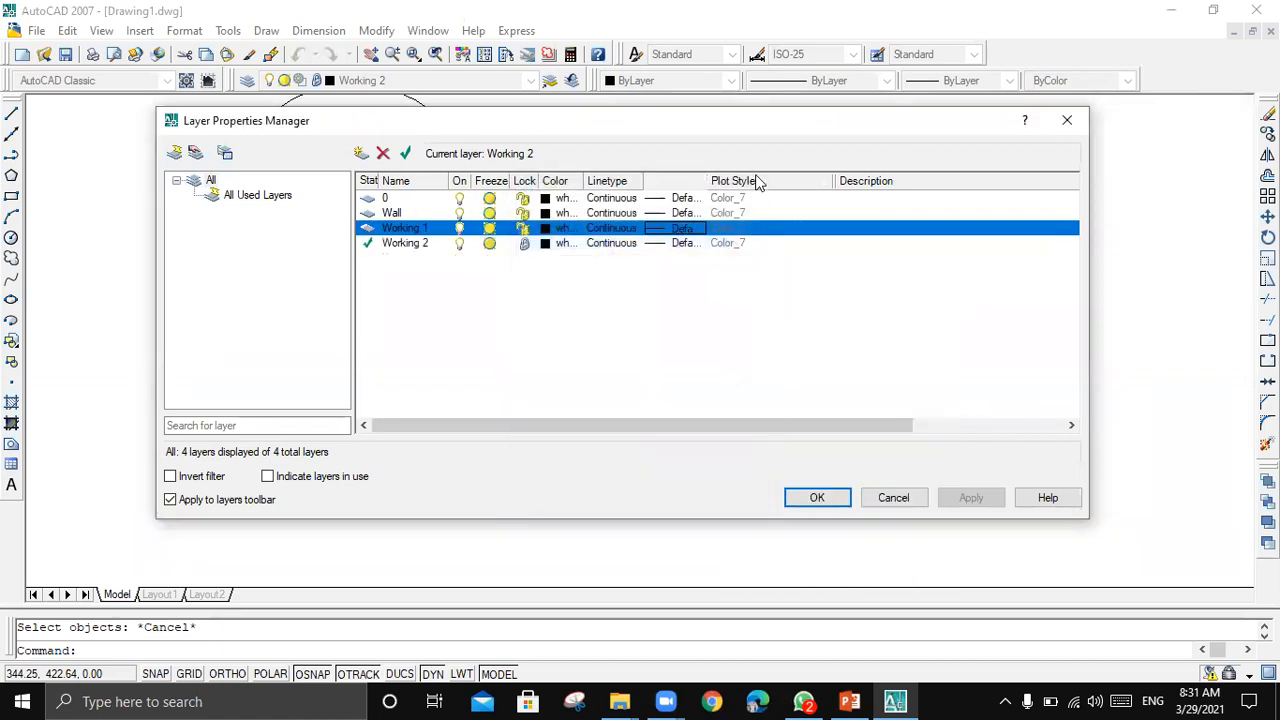
{"action": "left_click", "coordinate": [757, 182]}
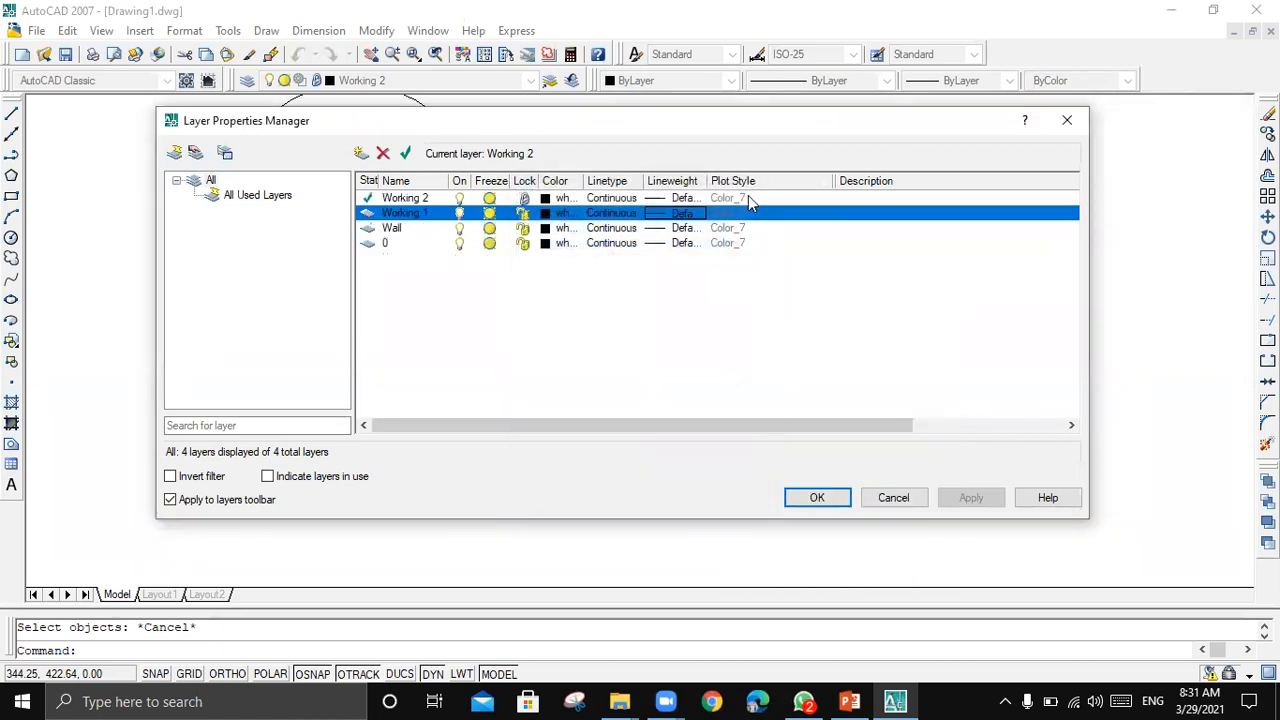
{"action": "left_click", "coordinate": [1070, 124]}
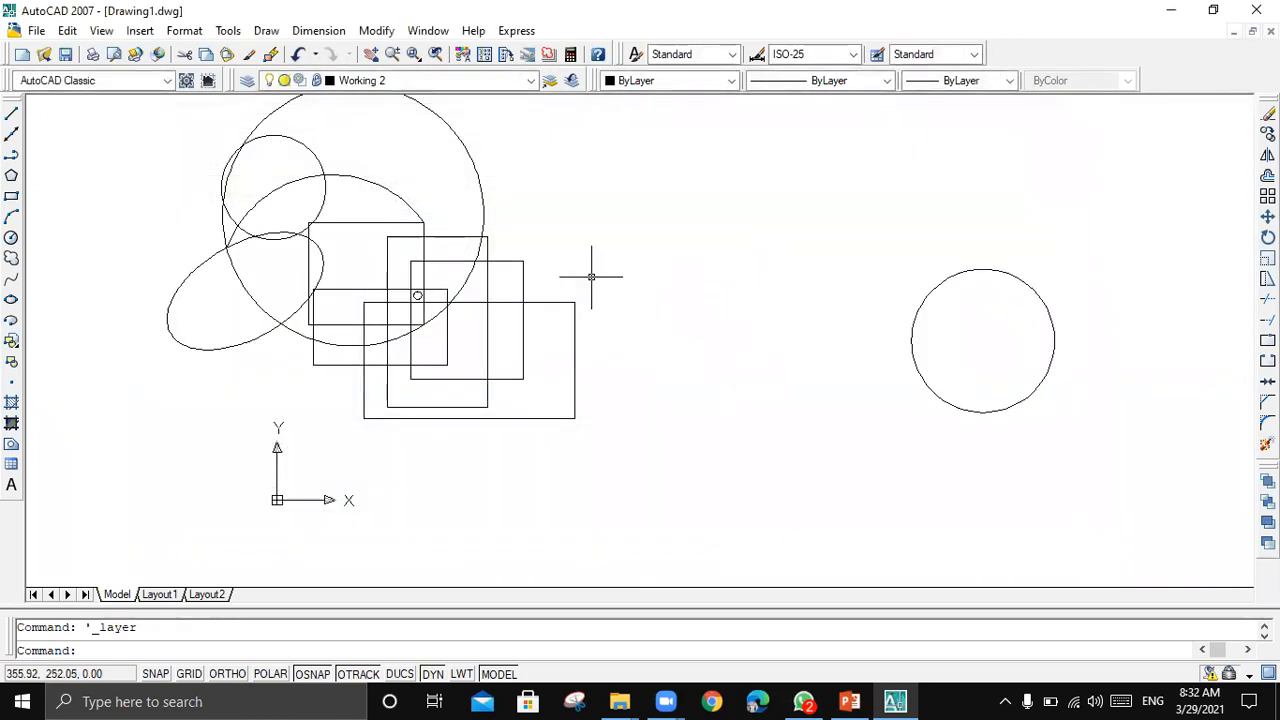
- Switch to PowerPoint, view the "Creating new layers" slide and return to the "Status of Layer" slide
{"action": "left_click", "coordinate": [849, 701]}
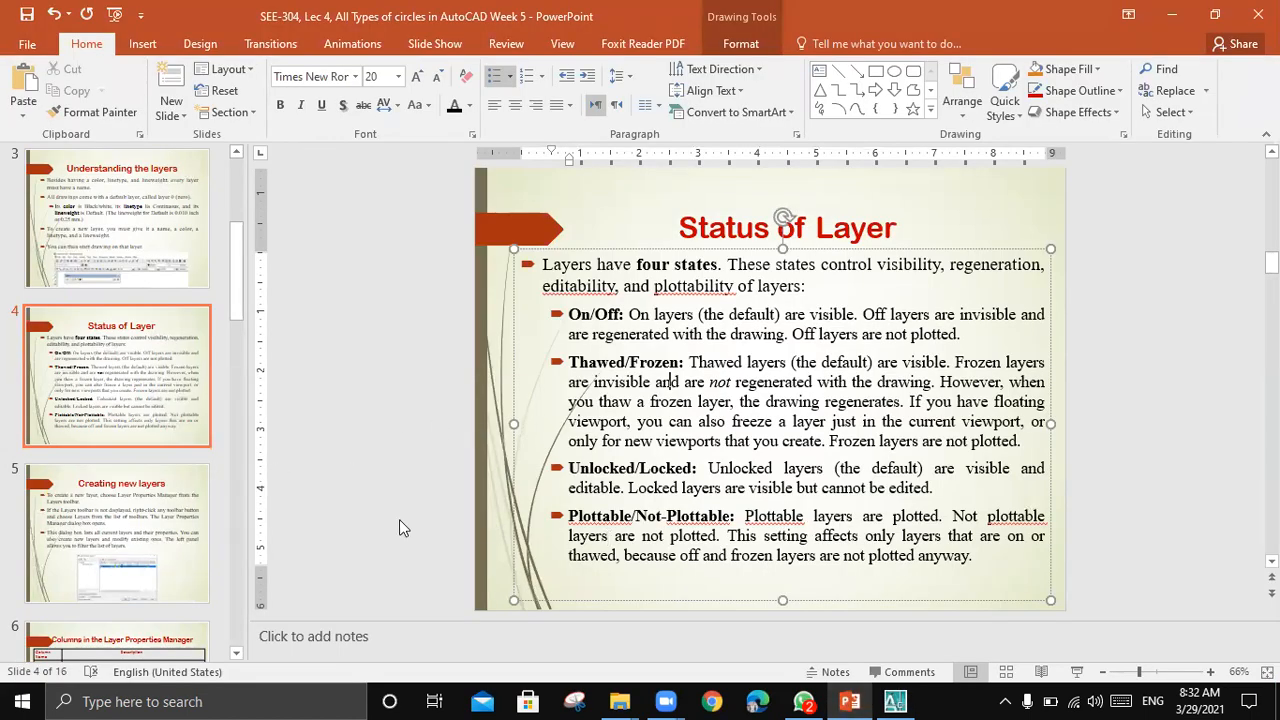
{"action": "left_click", "coordinate": [84, 492]}
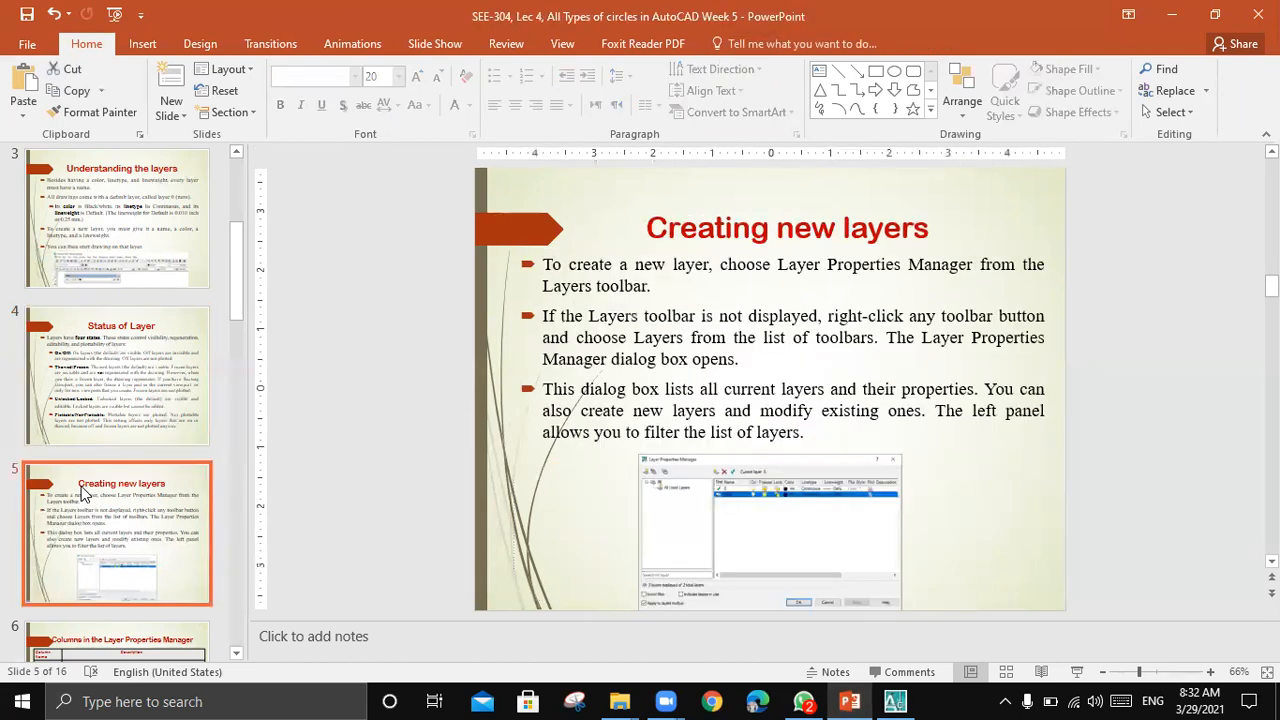
{"action": "left_click", "coordinate": [110, 392]}
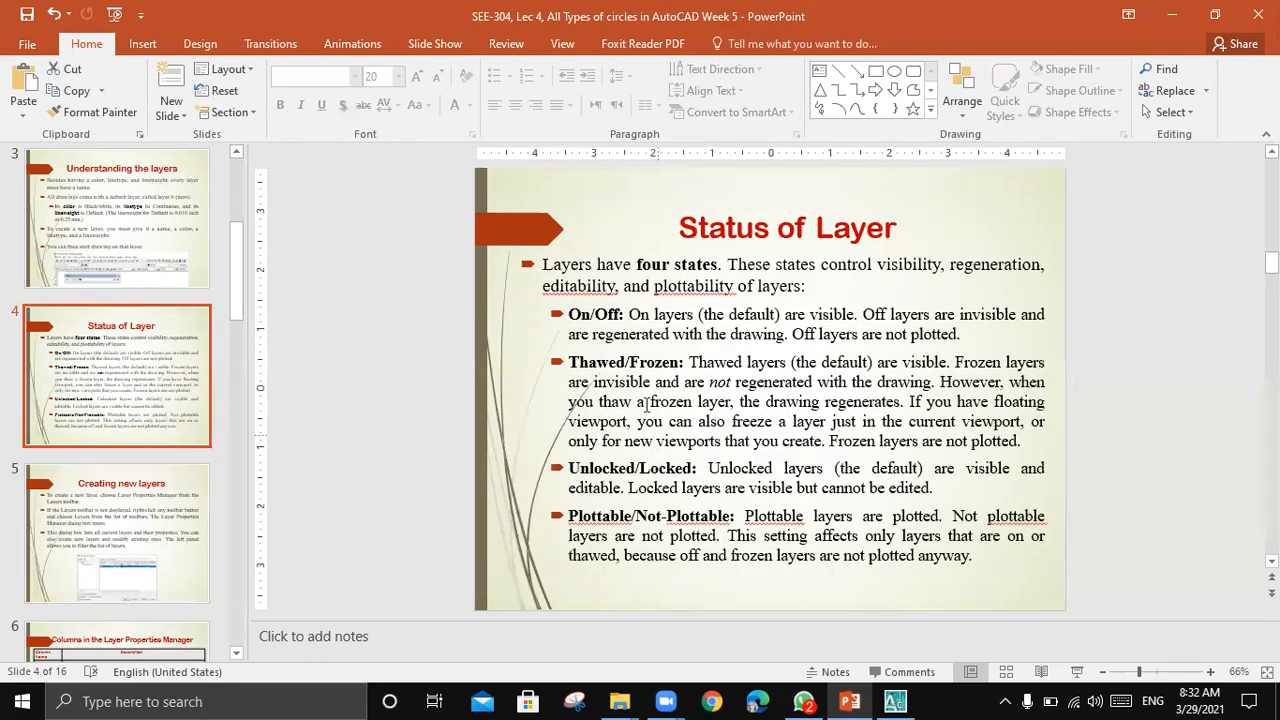
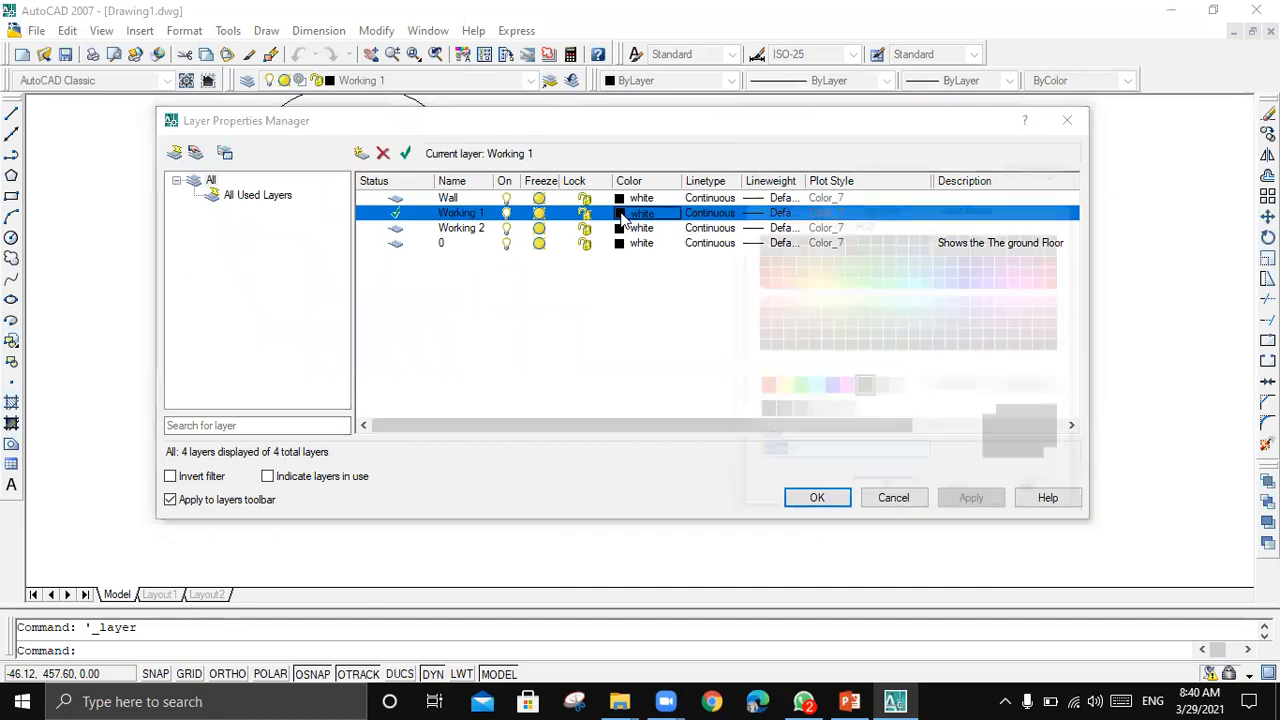
- Set the colour of the layer "Working 1" to green, index 100, and accept the layer properties
{"action": "left_click", "coordinate": [877, 282]}
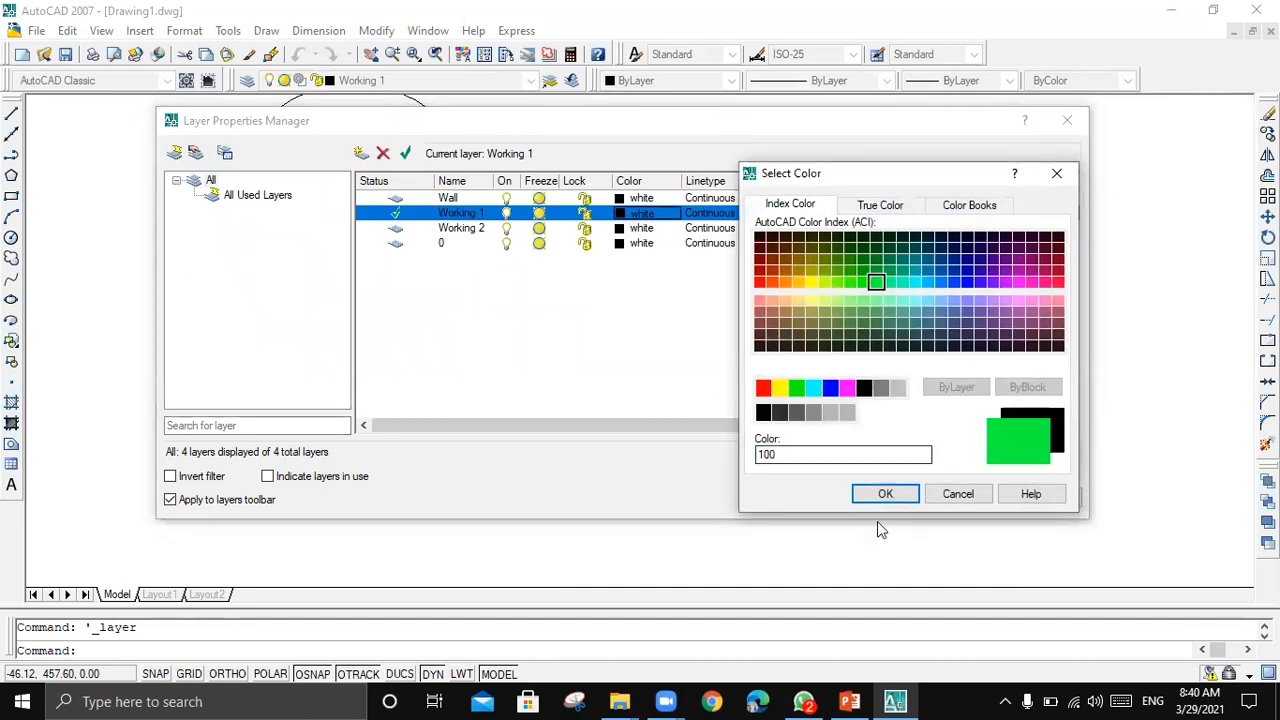
{"action": "left_click", "coordinate": [885, 493]}
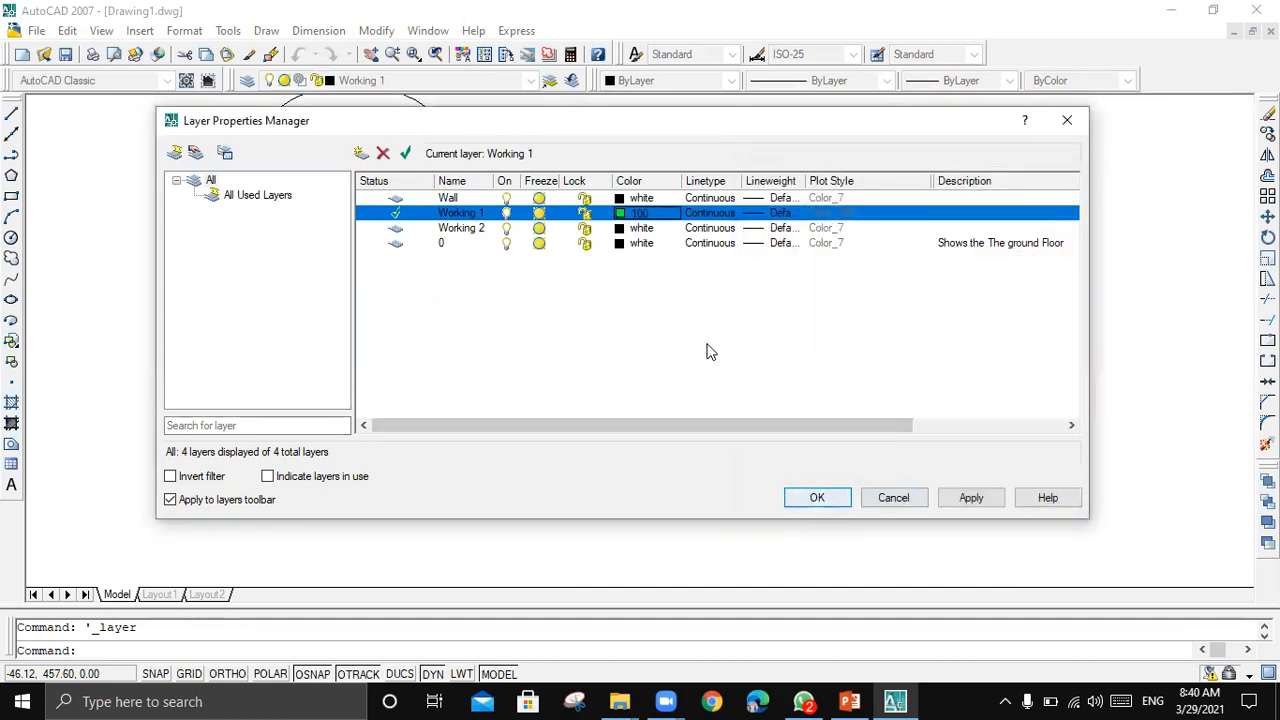
{"action": "left_click", "coordinate": [814, 497]}
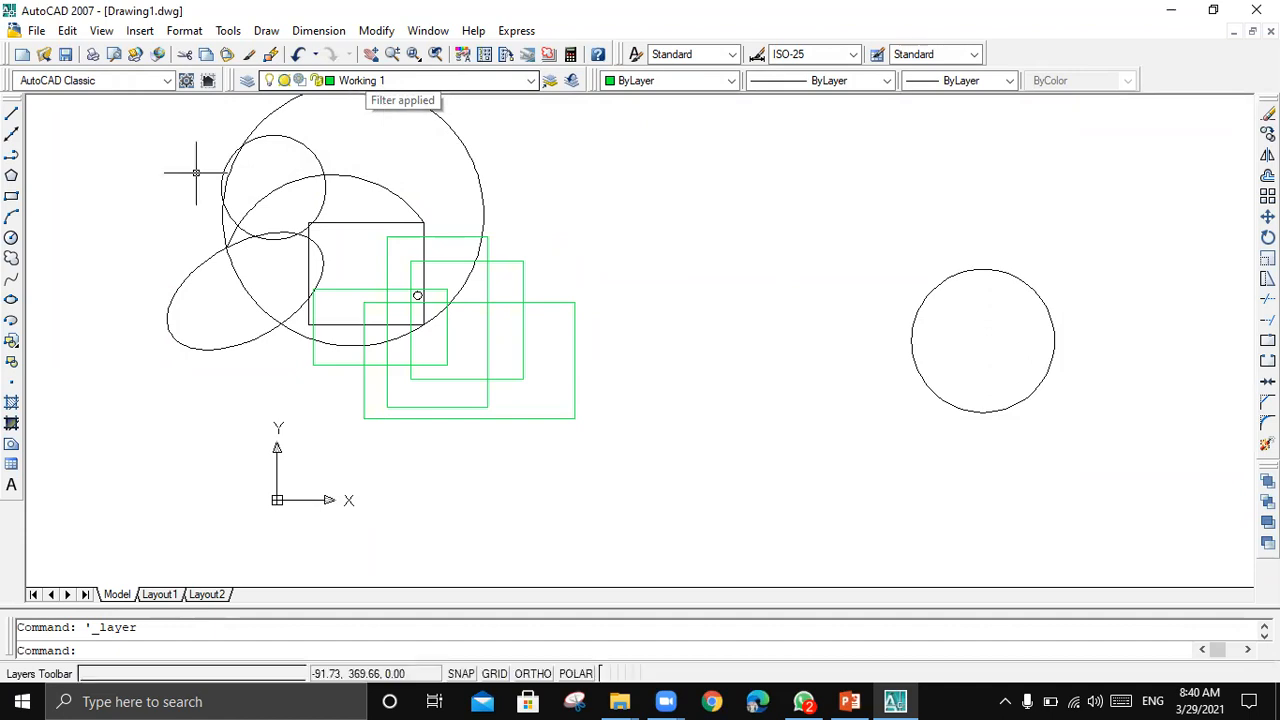
- Draw a roughly rectangular outline of lines on the layer "Working 1" next to the separate circle, with Ortho turned on
{"action": "left_click", "coordinate": [11, 114]}
{"action": "left_click", "coordinate": [640, 207]}
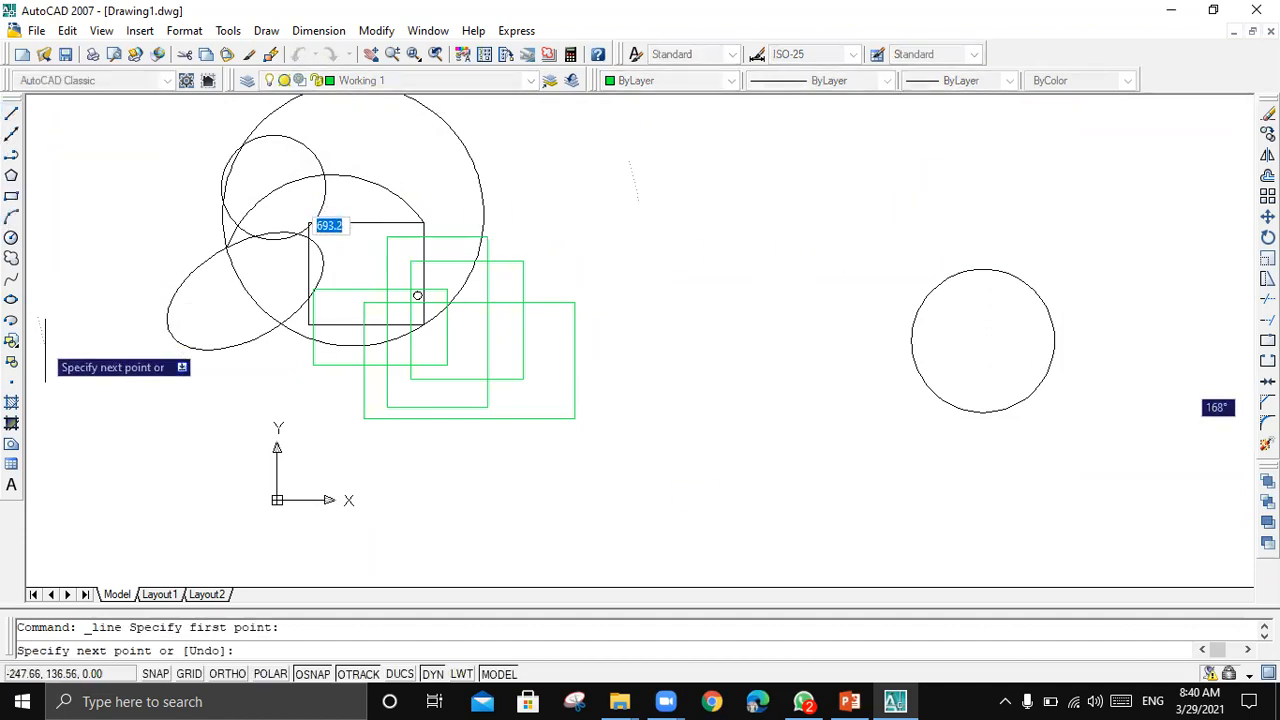
{"action": "left_click", "coordinate": [228, 673]}
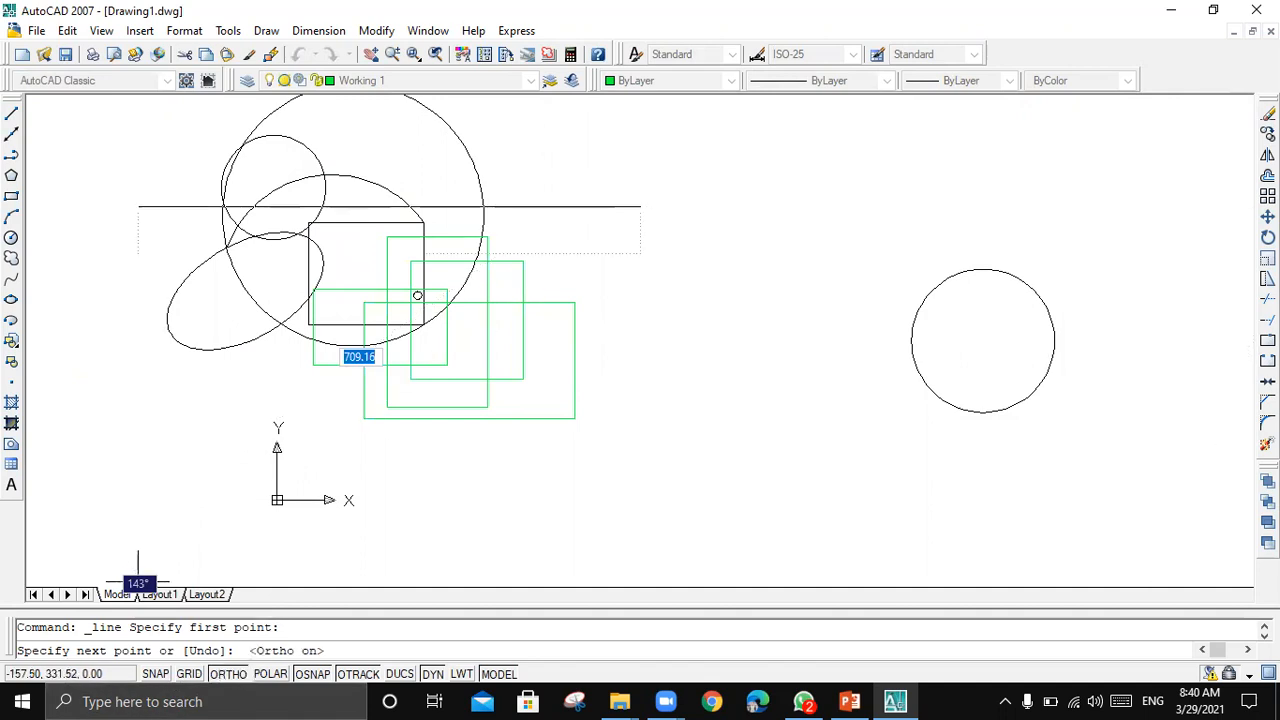
{"action": "left_click", "coordinate": [916, 207]}
{"action": "left_click", "coordinate": [874, 325]}
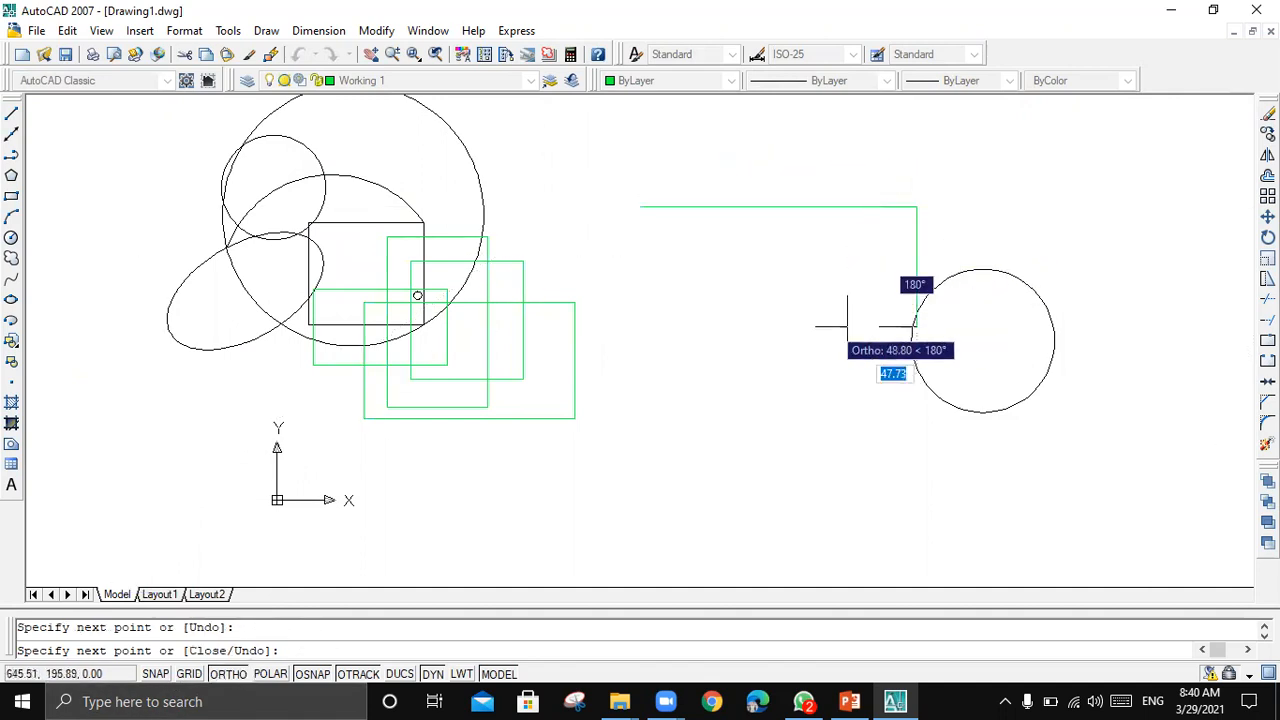
{"action": "left_click", "coordinate": [650, 308]}
{"action": "left_click", "coordinate": [630, 206]}
{"action": "right_click", "coordinate": [735, 288]}
{"action": "left_click", "coordinate": [766, 297]}
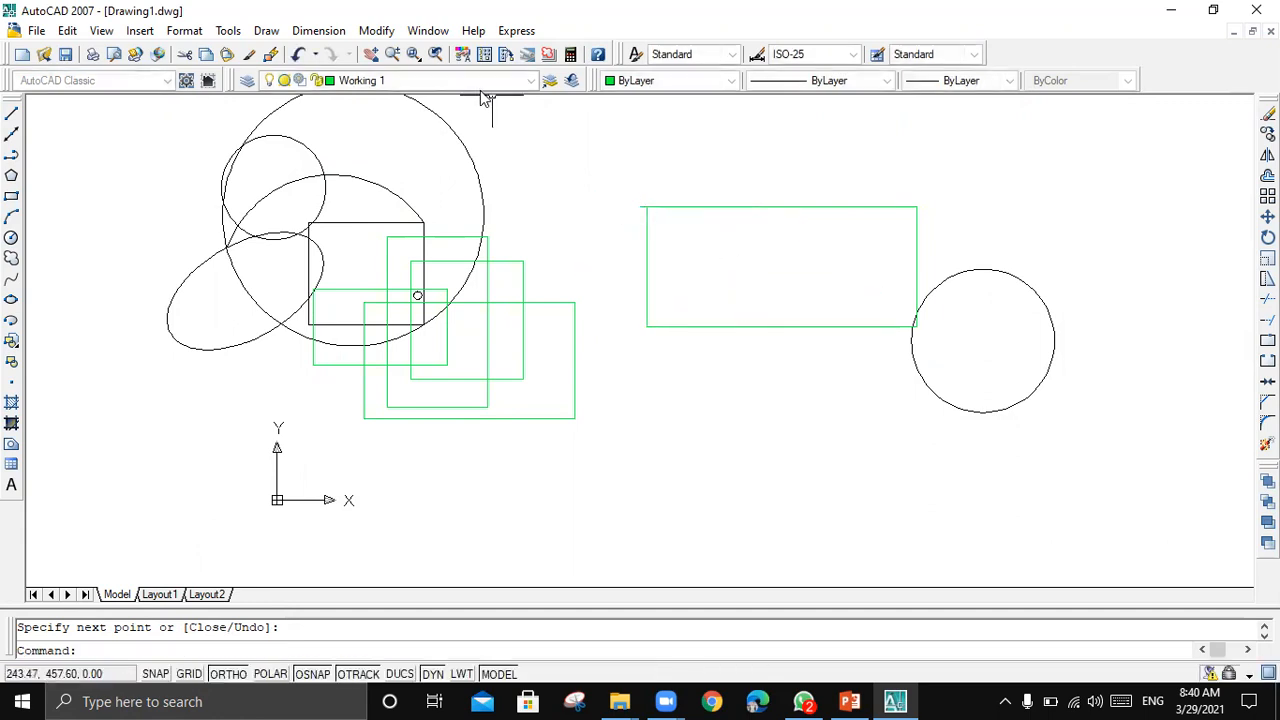
- Make "Working 2" the current layer and draw an open shape of four line segments below the new green outline
{"action": "left_click", "coordinate": [480, 80]}
{"action": "left_click", "coordinate": [370, 145]}
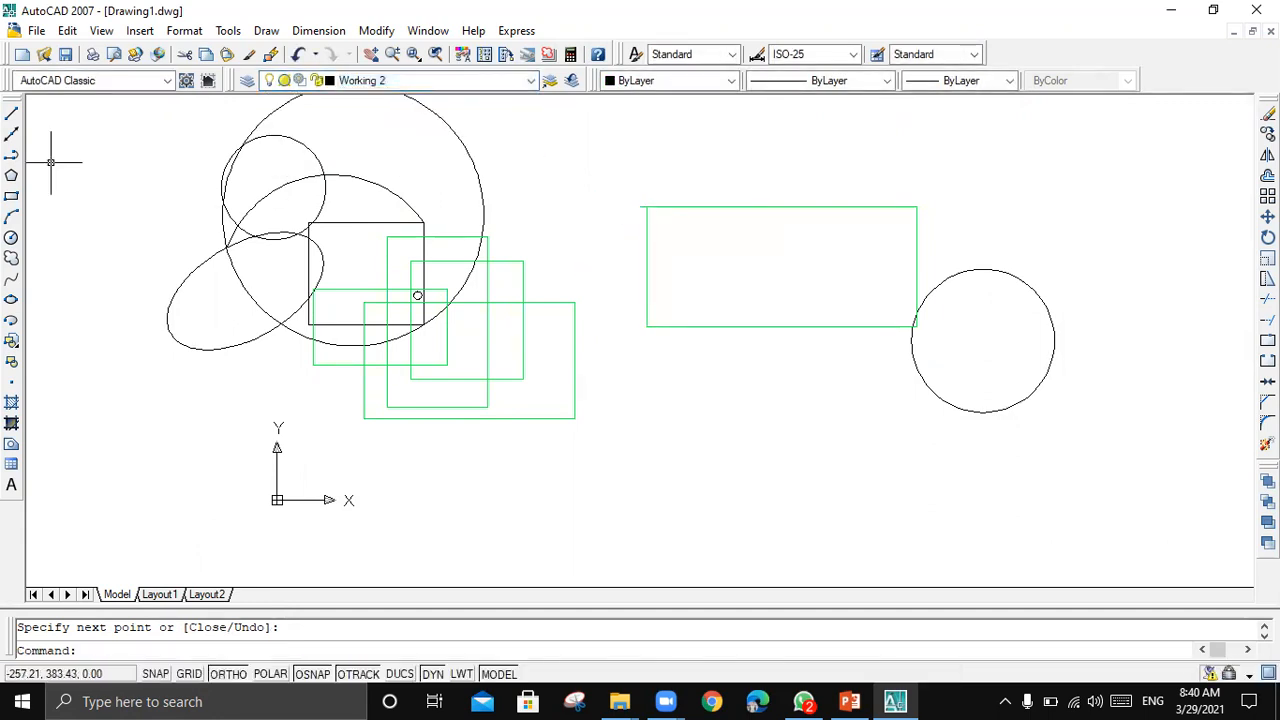
{"action": "left_click", "coordinate": [11, 114]}
{"action": "left_click", "coordinate": [658, 485]}
{"action": "left_click", "coordinate": [648, 316]}
{"action": "left_click", "coordinate": [865, 326]}
{"action": "key", "text": "F8"}
{"action": "left_click", "coordinate": [865, 437]}
{"action": "left_click", "coordinate": [768, 437]}
{"action": "right_click", "coordinate": [748, 460]}
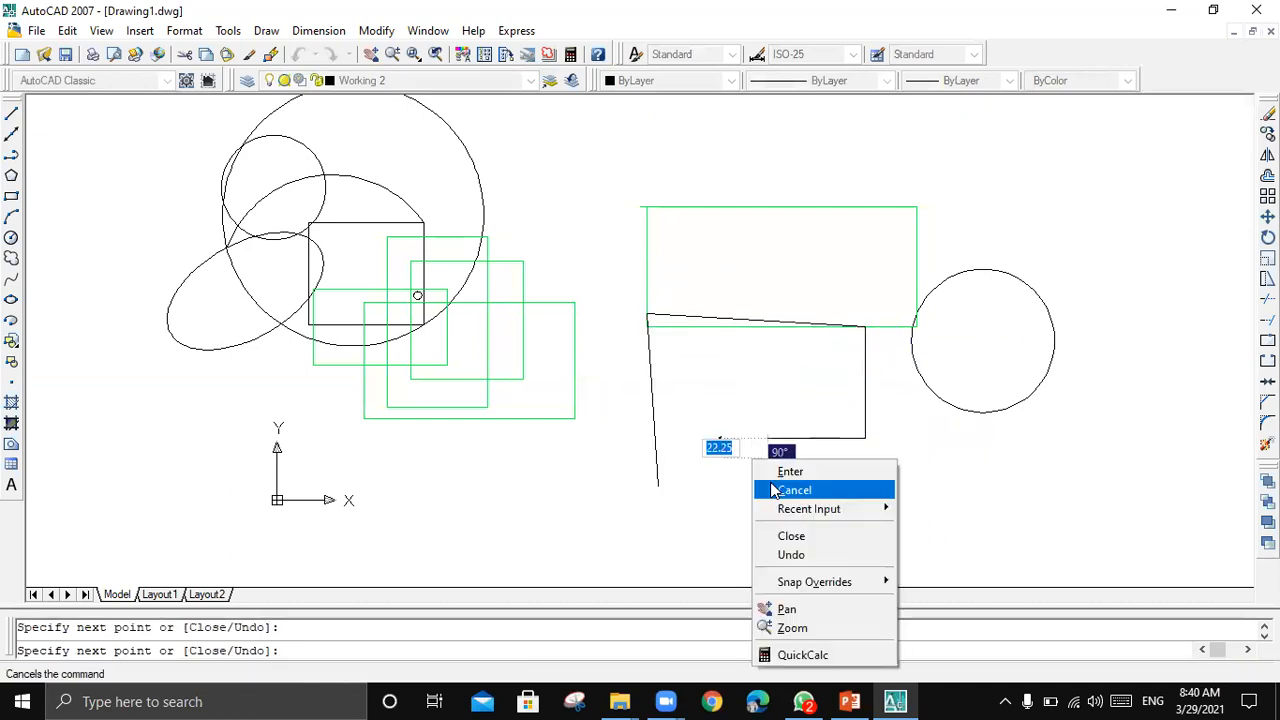
{"action": "left_click", "coordinate": [772, 489]}
- Switch to PowerPoint and advance from "Using the Layers" to the "Switching the current layer" slide
{"action": "mouse_move", "coordinate": [849, 701]}
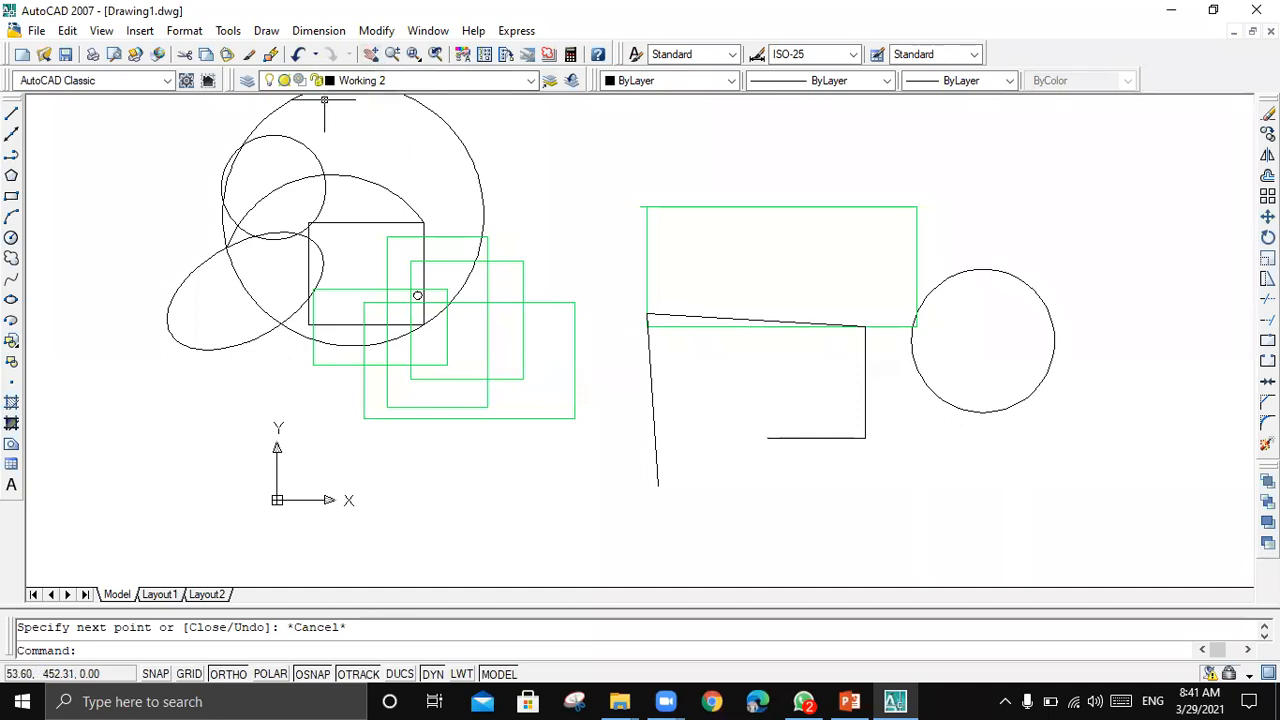
{"action": "left_click", "coordinate": [851, 701]}
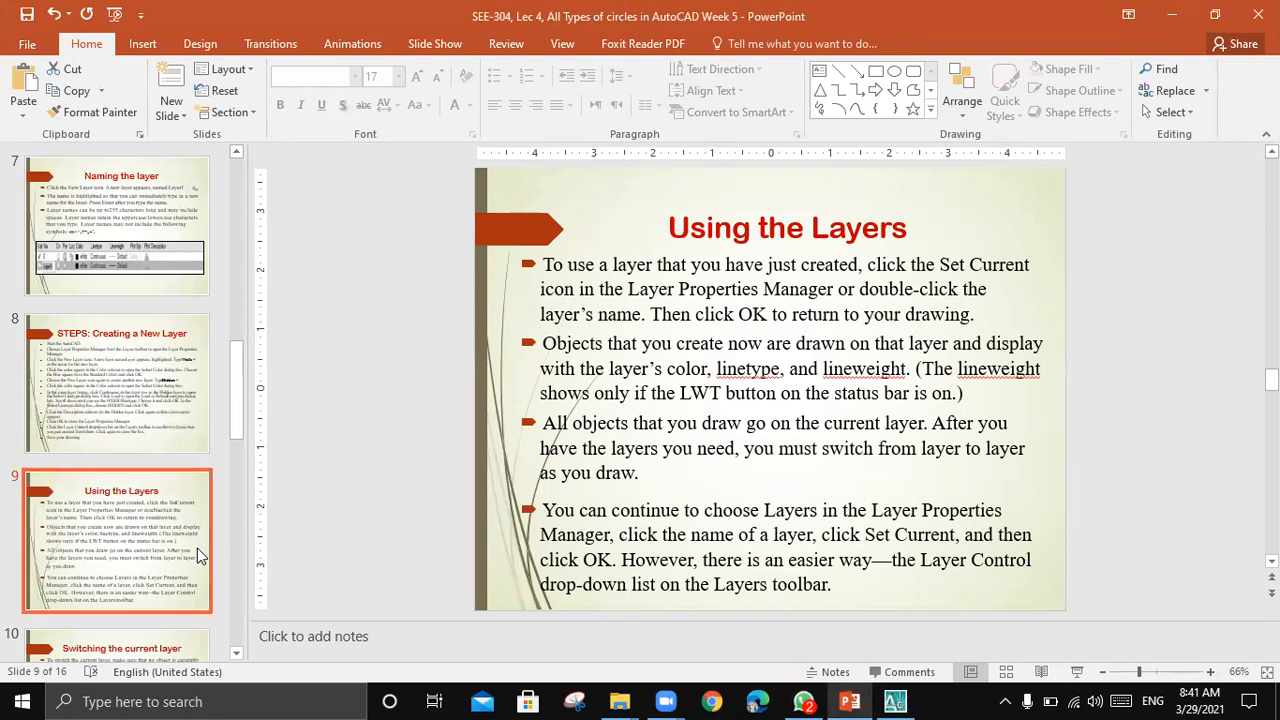
{"action": "key", "text": "Down"}
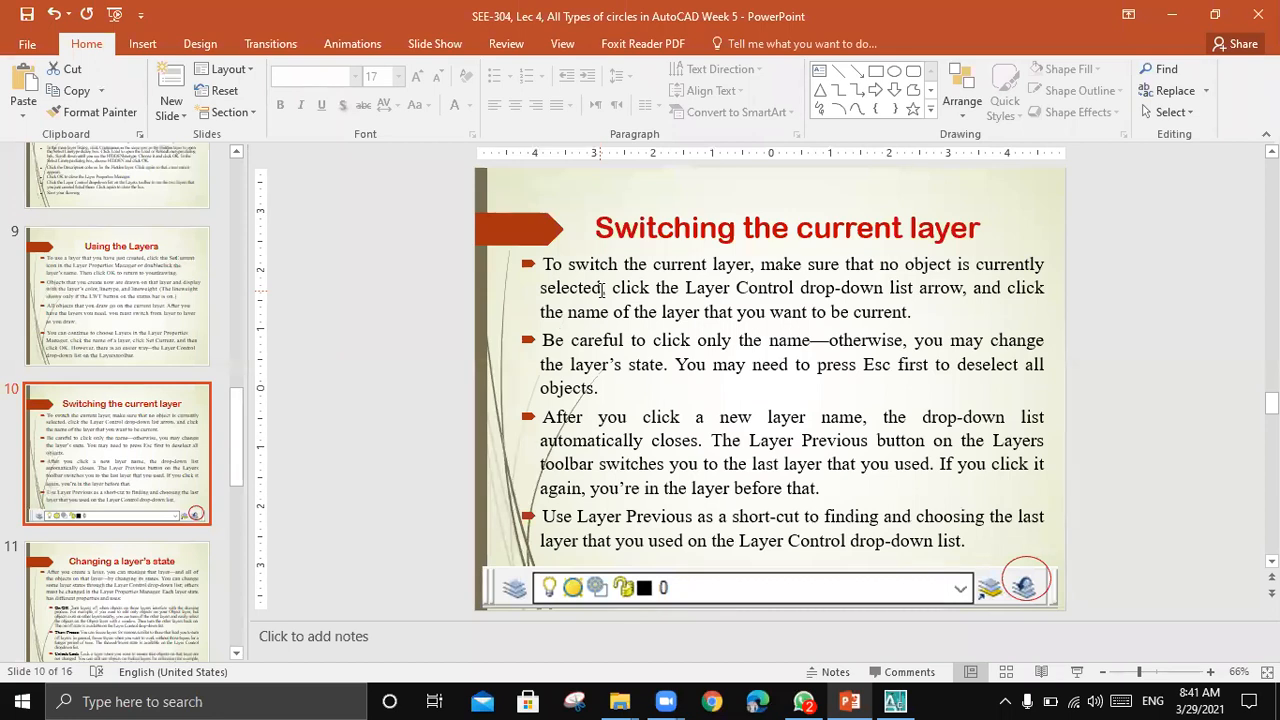
- Switch to AutoCAD and move the separate large circle beside the line outlines to the layer "Working 1"
{"action": "left_click", "coordinate": [896, 701]}
{"action": "left_click", "coordinate": [465, 81]}
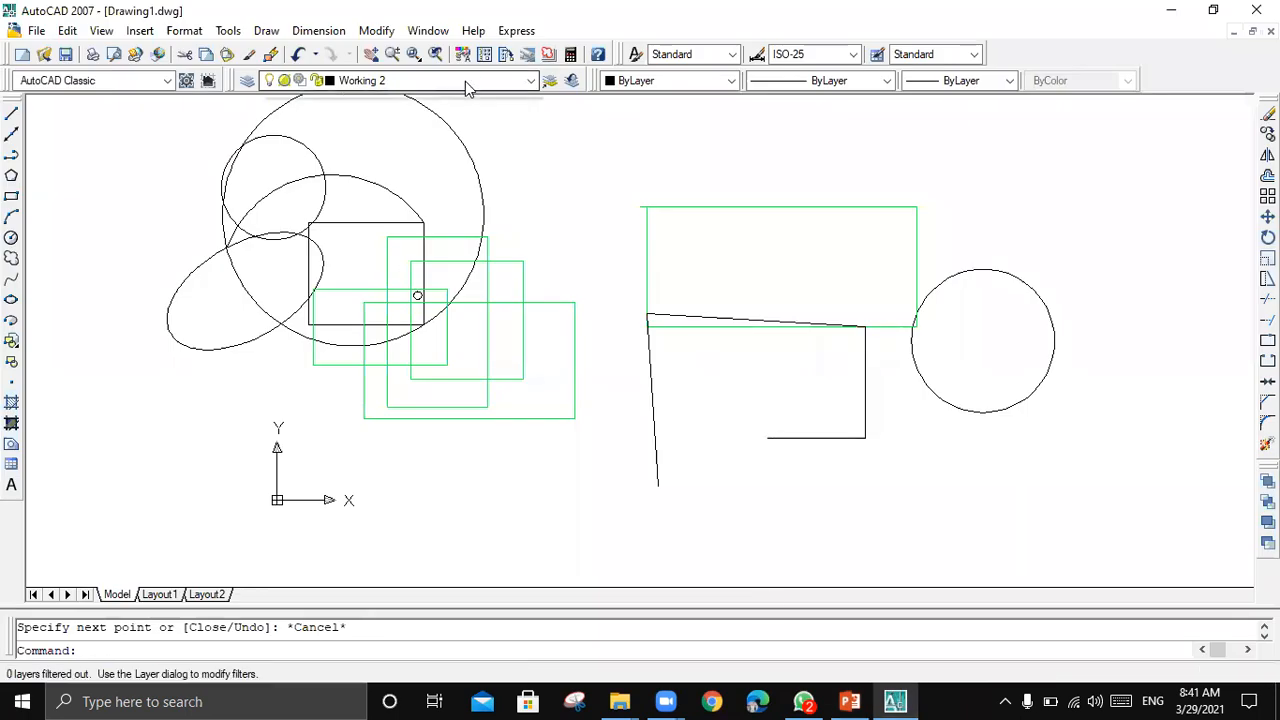
{"action": "left_click", "coordinate": [530, 81]}
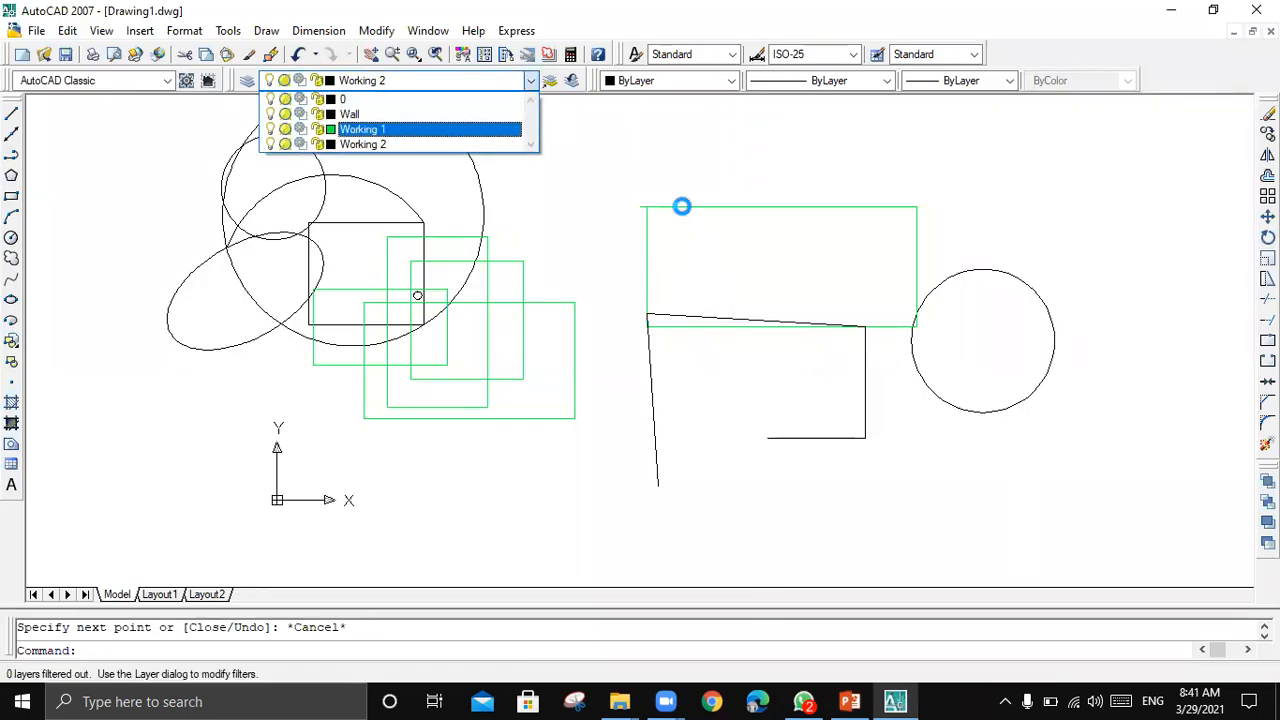
{"action": "left_click", "coordinate": [681, 206]}
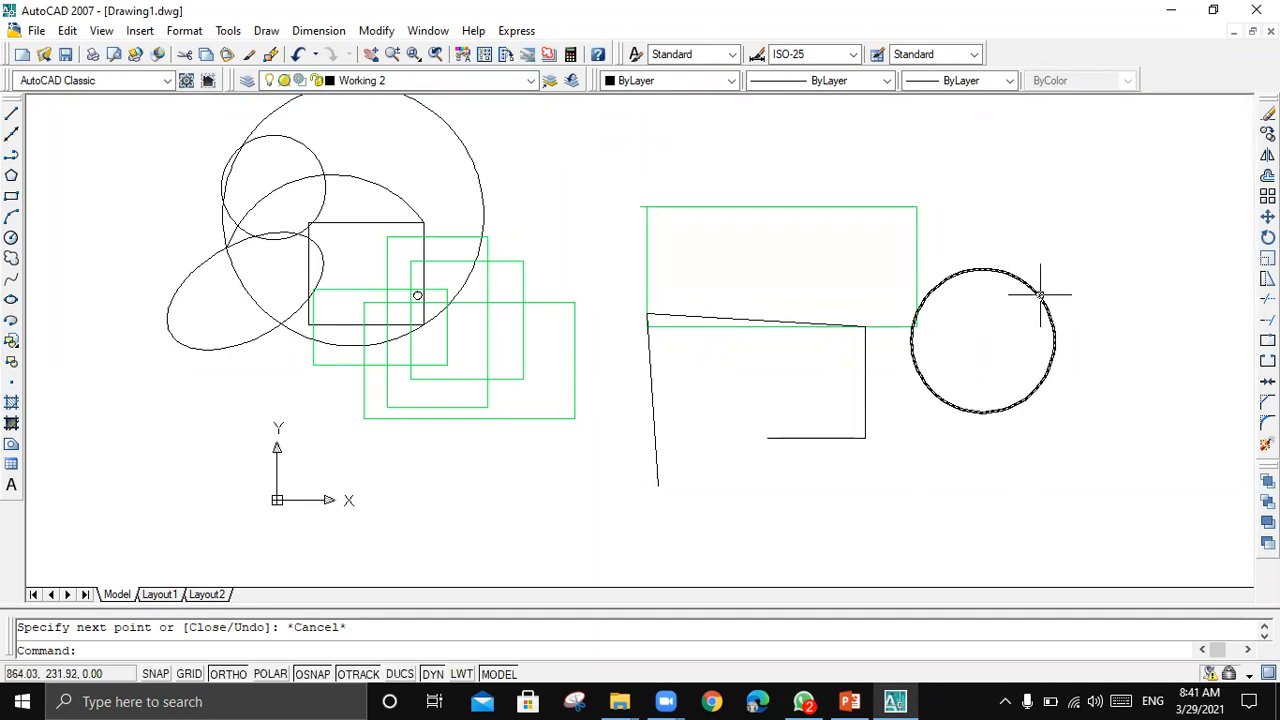
{"action": "left_click", "coordinate": [1040, 295]}
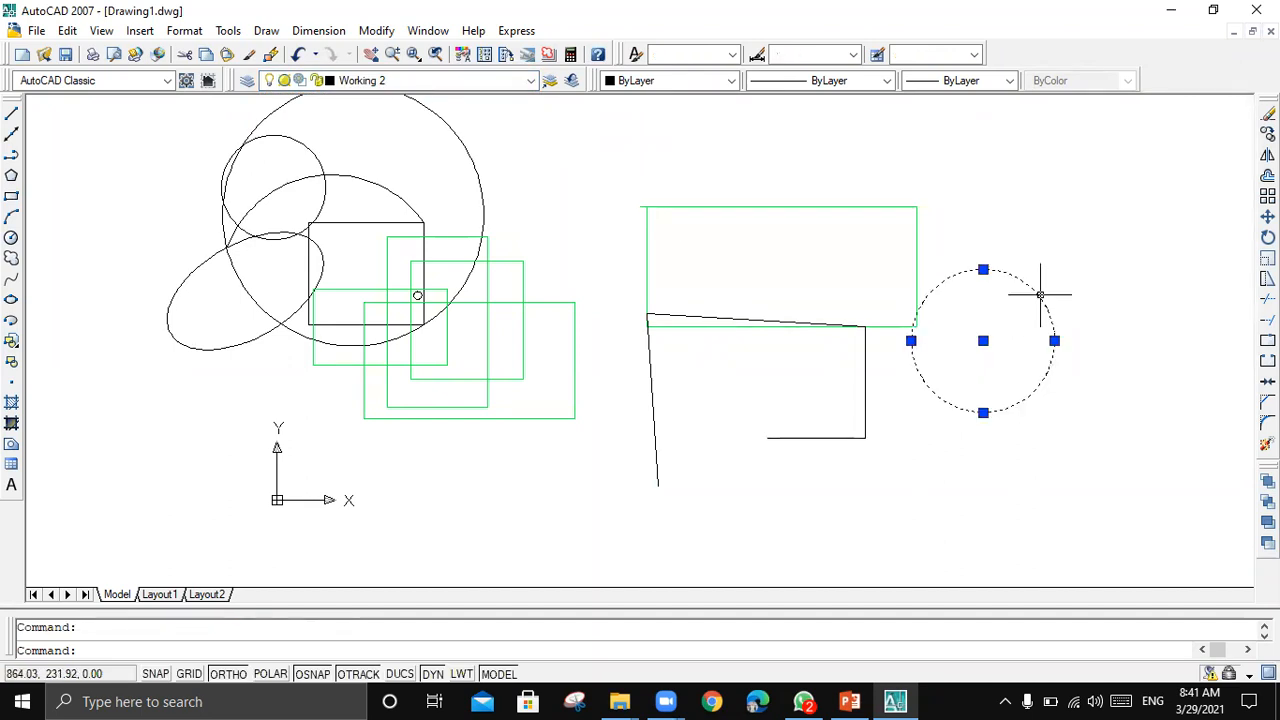
{"action": "left_click", "coordinate": [535, 82]}
{"action": "left_click", "coordinate": [455, 128]}
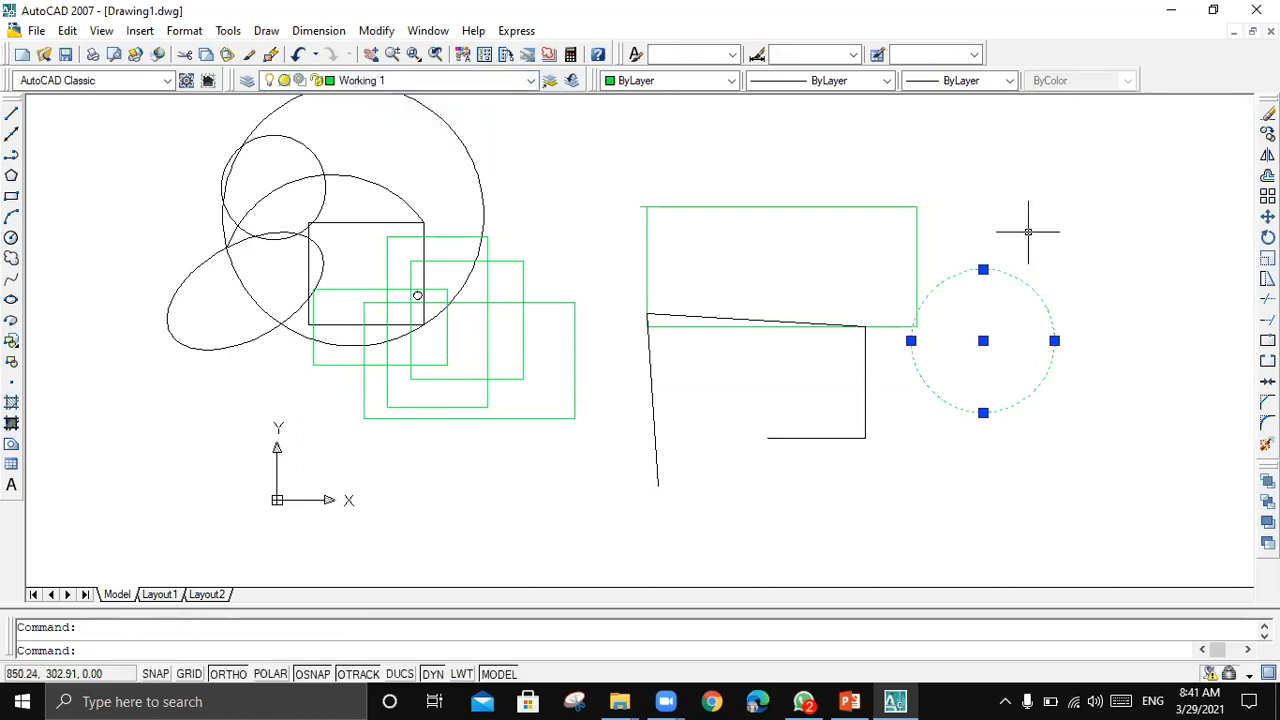
{"action": "key", "text": "Escape"}
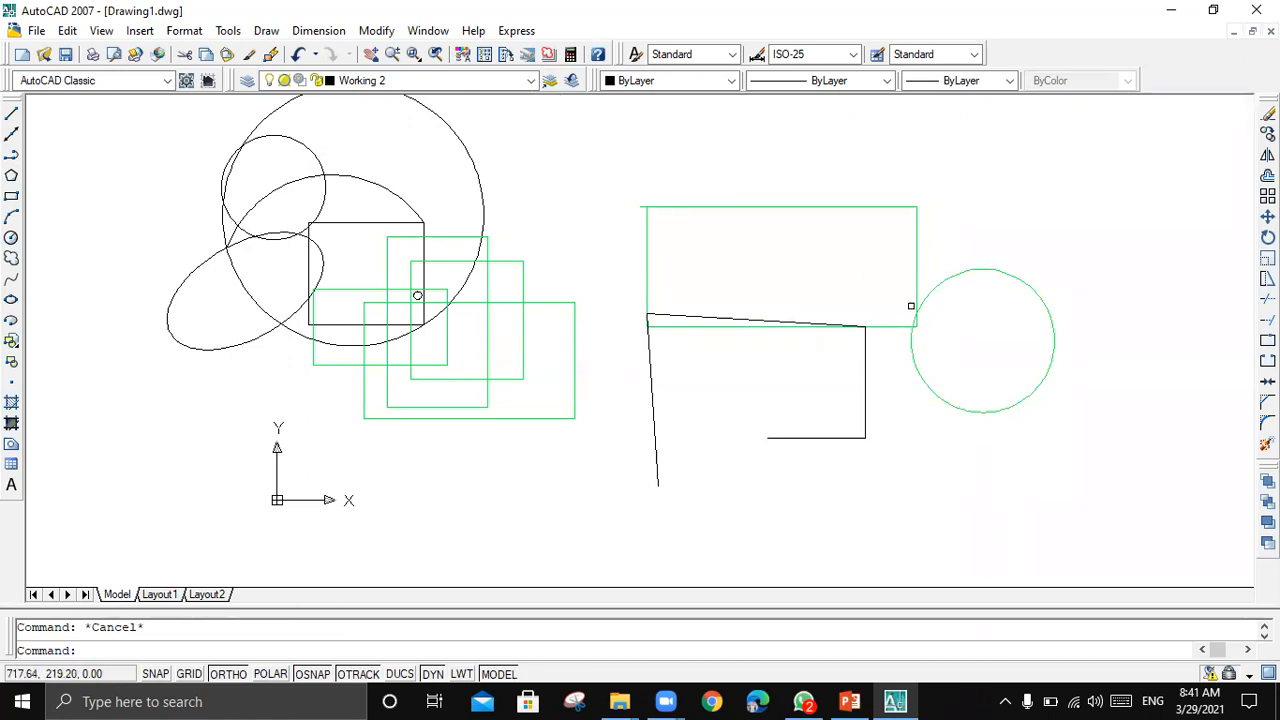
- Undo the separate circle's layer change and clear any pending selection
{"action": "key", "text": "ctrl+z"}
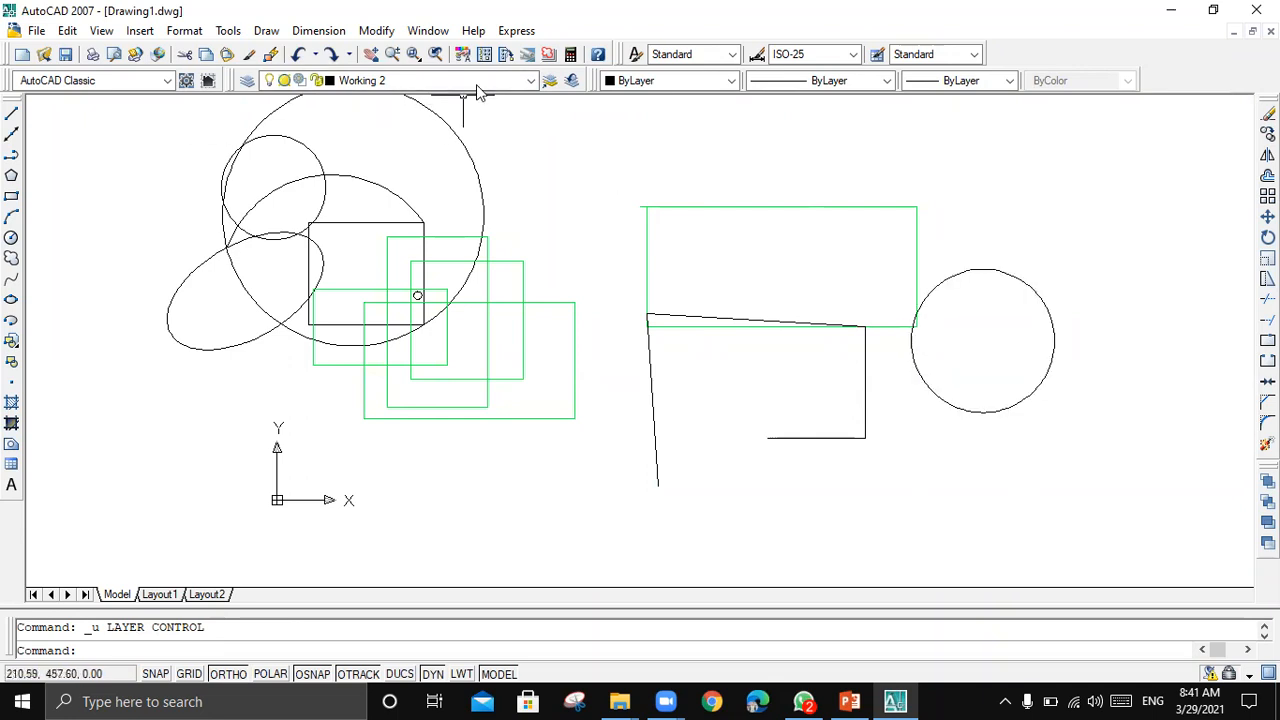
{"action": "key", "text": "Escape"}
{"action": "left_click", "coordinate": [950, 182]}
{"action": "key", "text": "Escape"}
{"action": "key", "text": "Escape"}
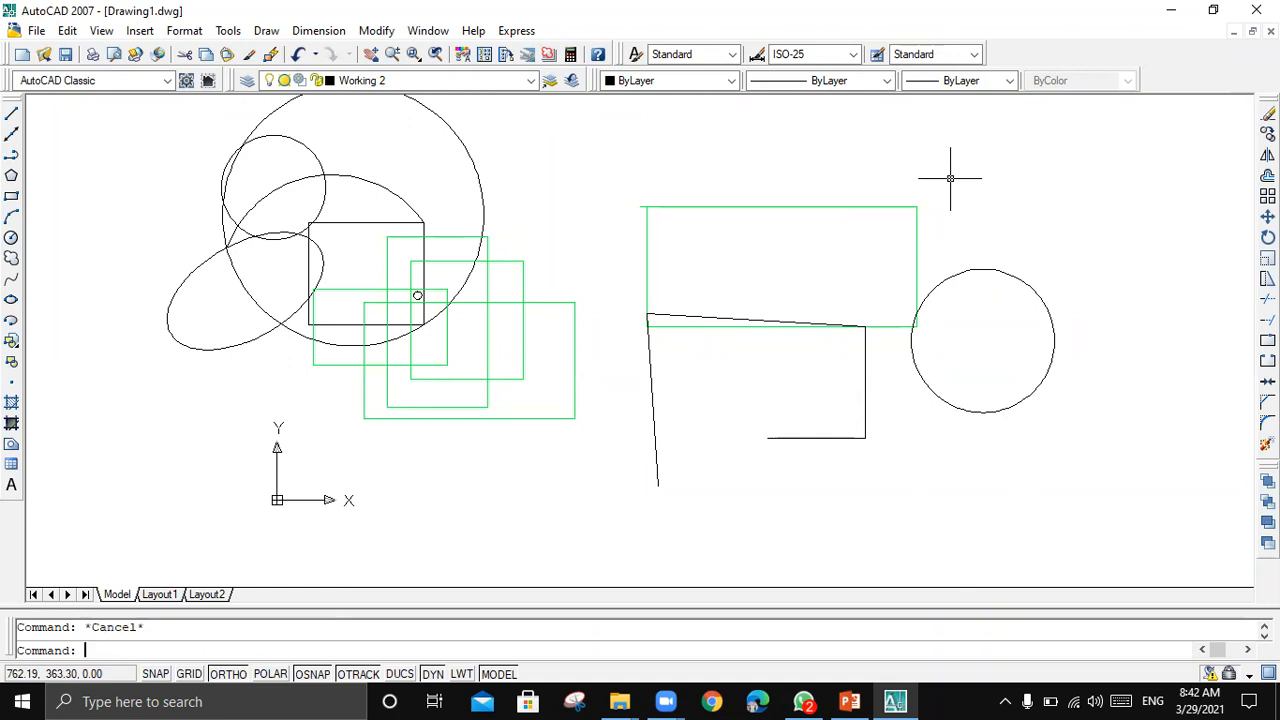
- Make "Working 1" the current layer with no objects selected
{"action": "left_click", "coordinate": [530, 80]}
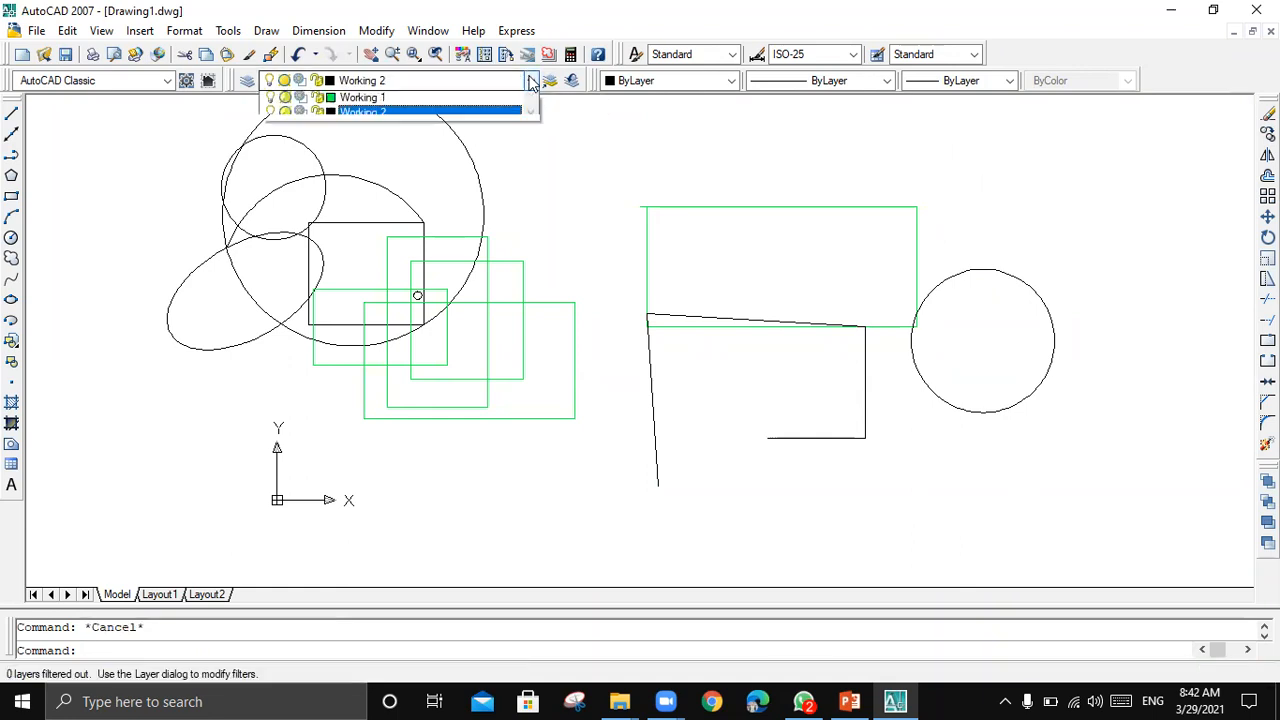
{"action": "left_click", "coordinate": [380, 129]}
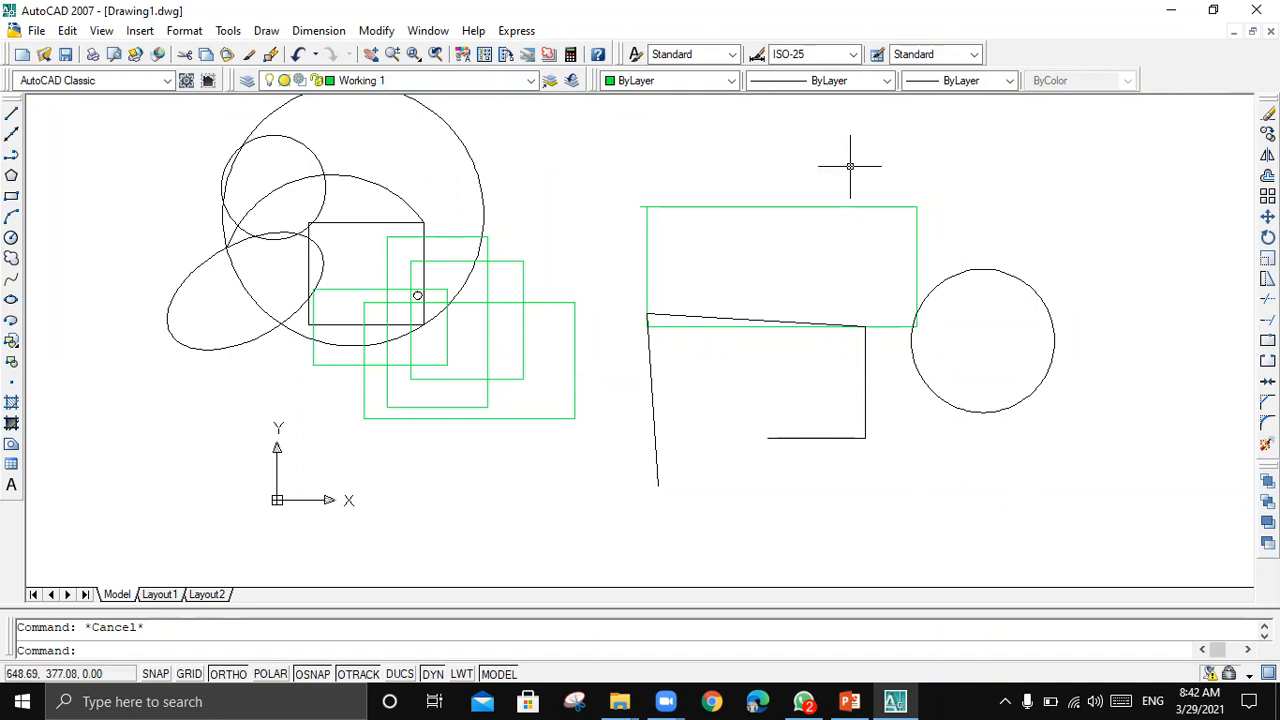
{"action": "mouse_move", "coordinate": [849, 701]}
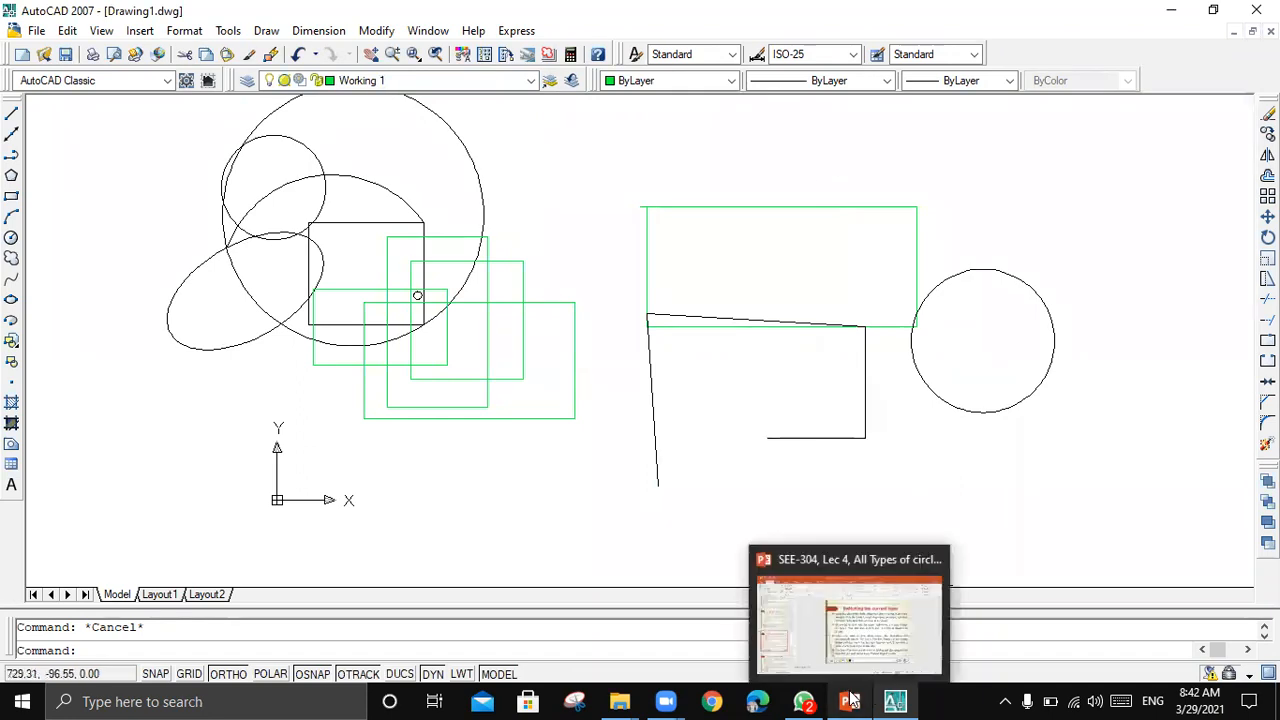
- Check the "Switching the current layer" slide in PowerPoint, return to AutoCAD and unlock the layer "Working 2"
{"action": "left_click", "coordinate": [850, 701]}
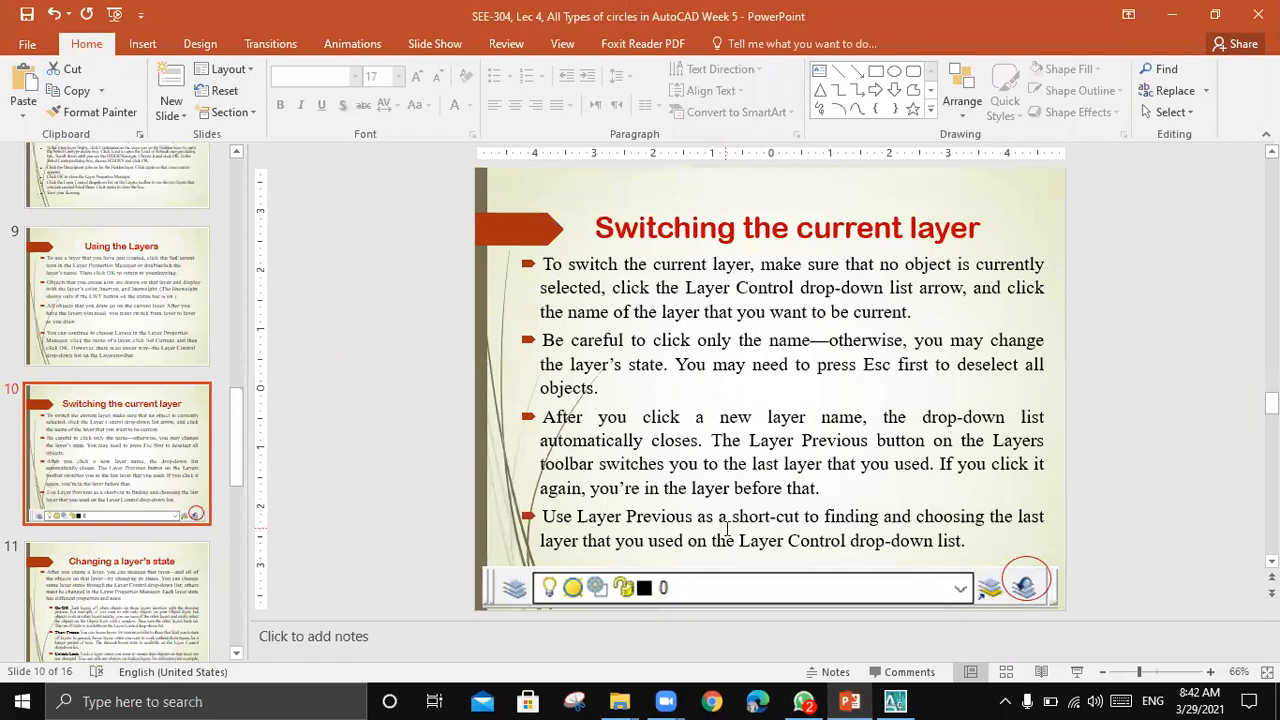
{"action": "left_click", "coordinate": [895, 701]}
{"action": "left_click", "coordinate": [519, 86]}
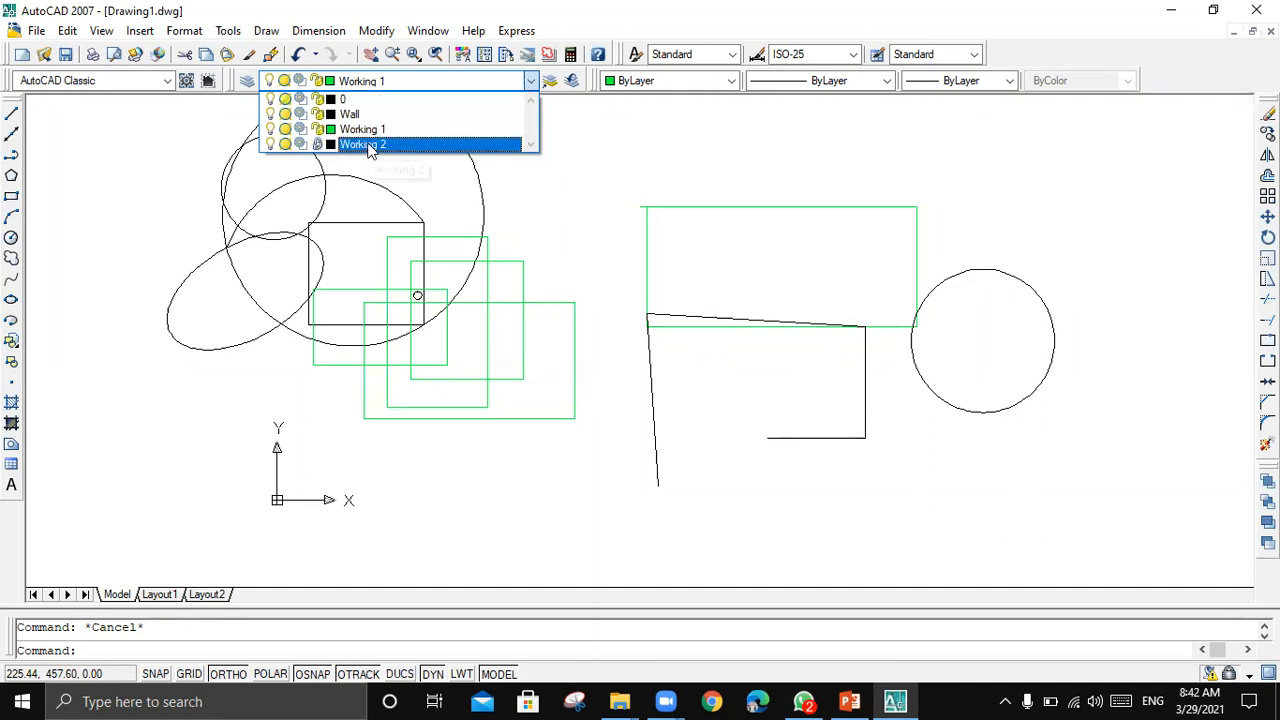
{"action": "left_click", "coordinate": [714, 130]}
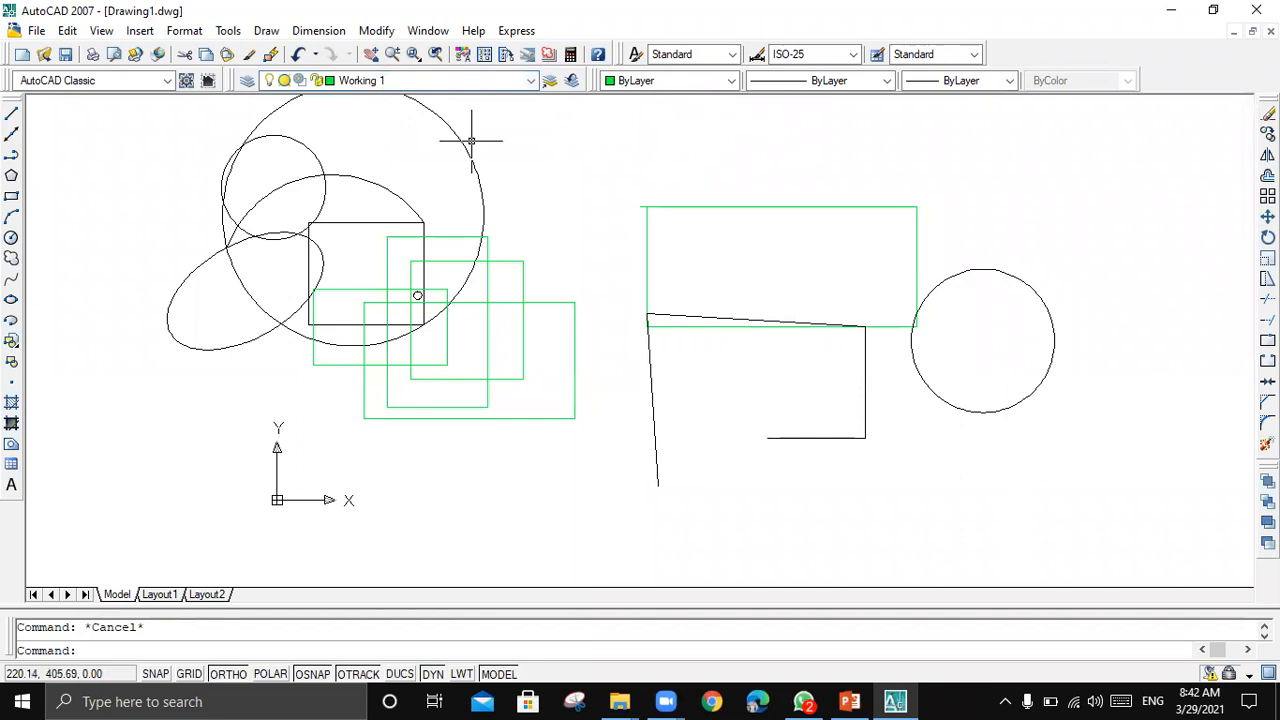
{"action": "left_click", "coordinate": [530, 81]}
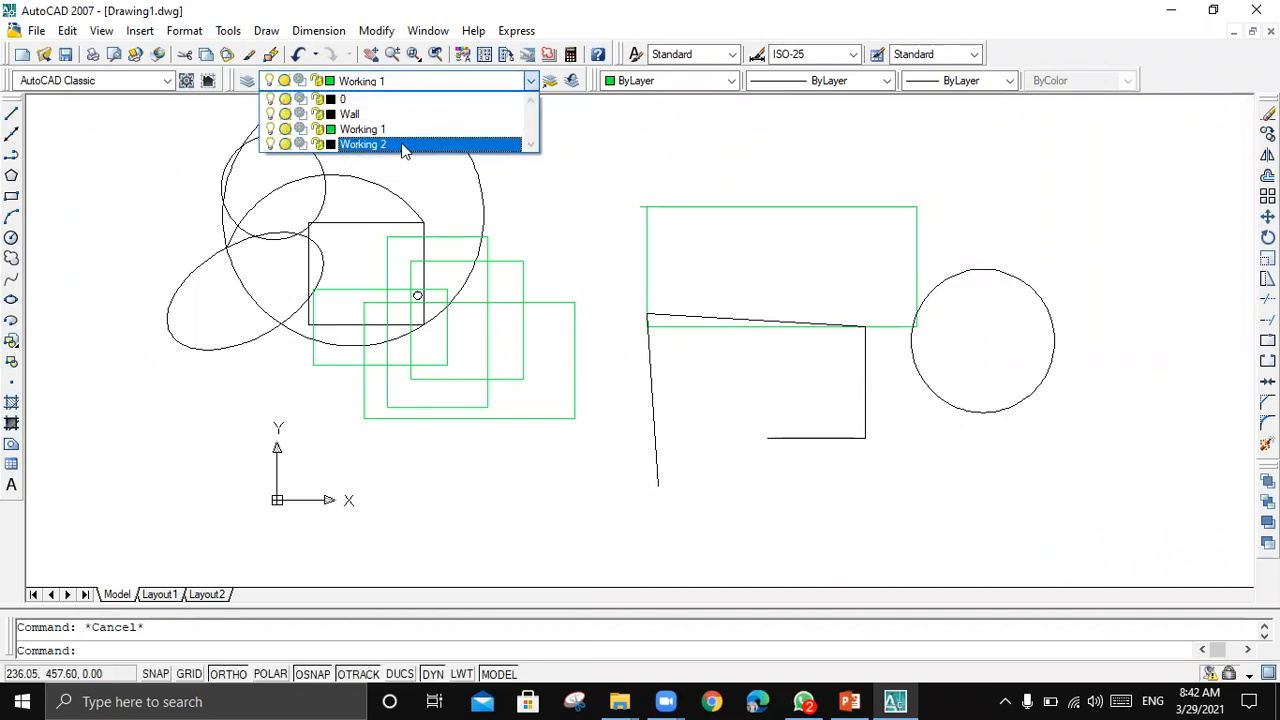
- Switch to PowerPoint and examine the Layer Previous explanation on the "Switching the current layer" slide
{"action": "left_click", "coordinate": [849, 701]}
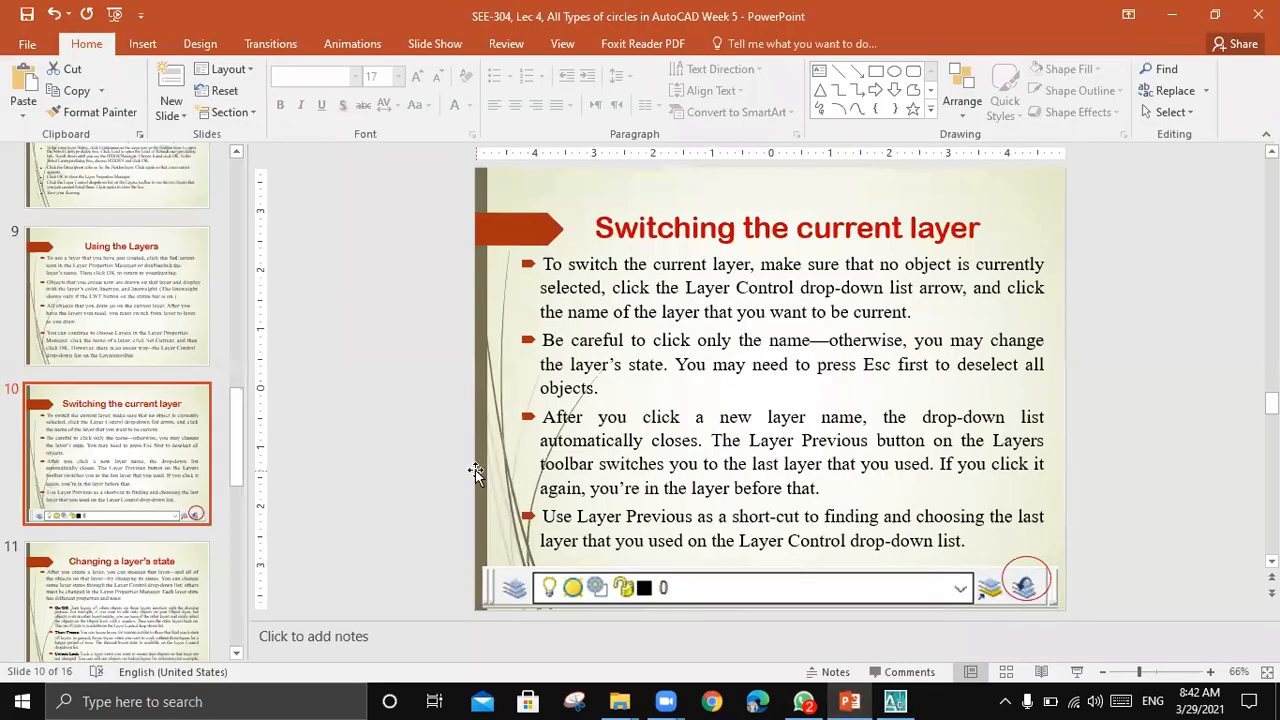
{"action": "triple_click", "coordinate": [728, 464]}
{"action": "left_click", "coordinate": [784, 468]}
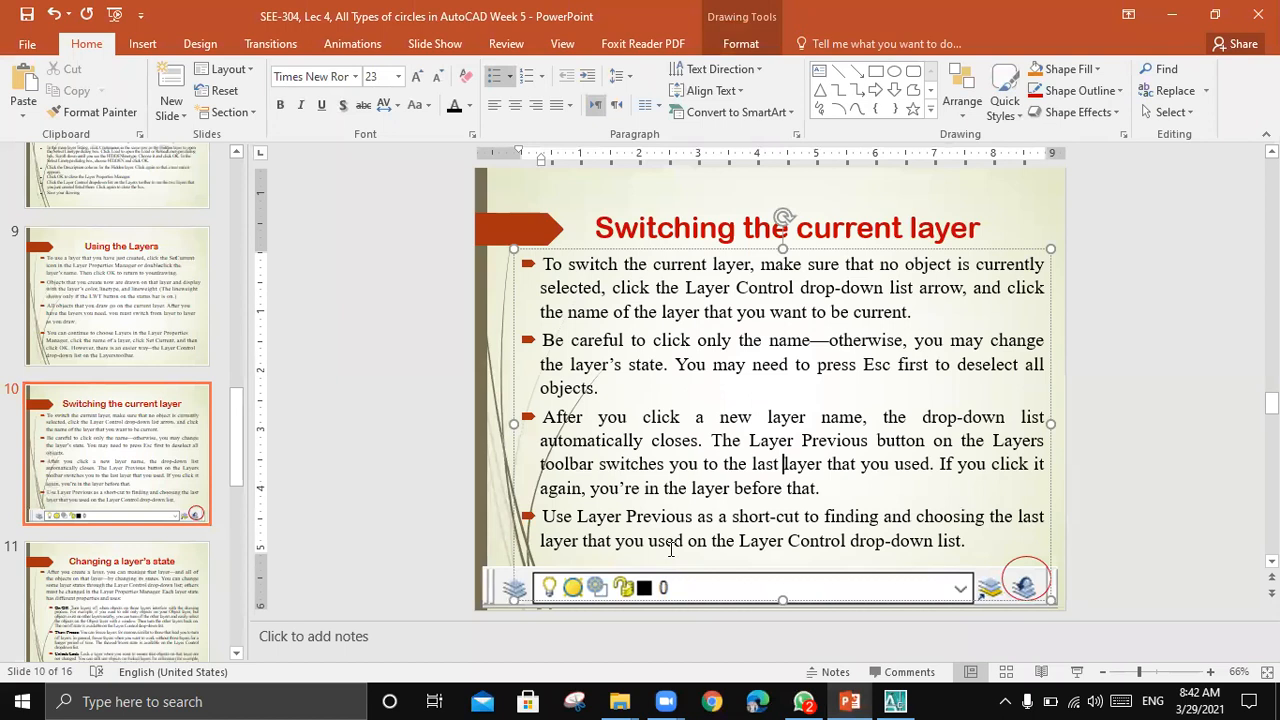
- Switch to AutoCAD and use Layer Previous three times to step back through the layer settings, checking the layer list
{"action": "left_click", "coordinate": [895, 701]}
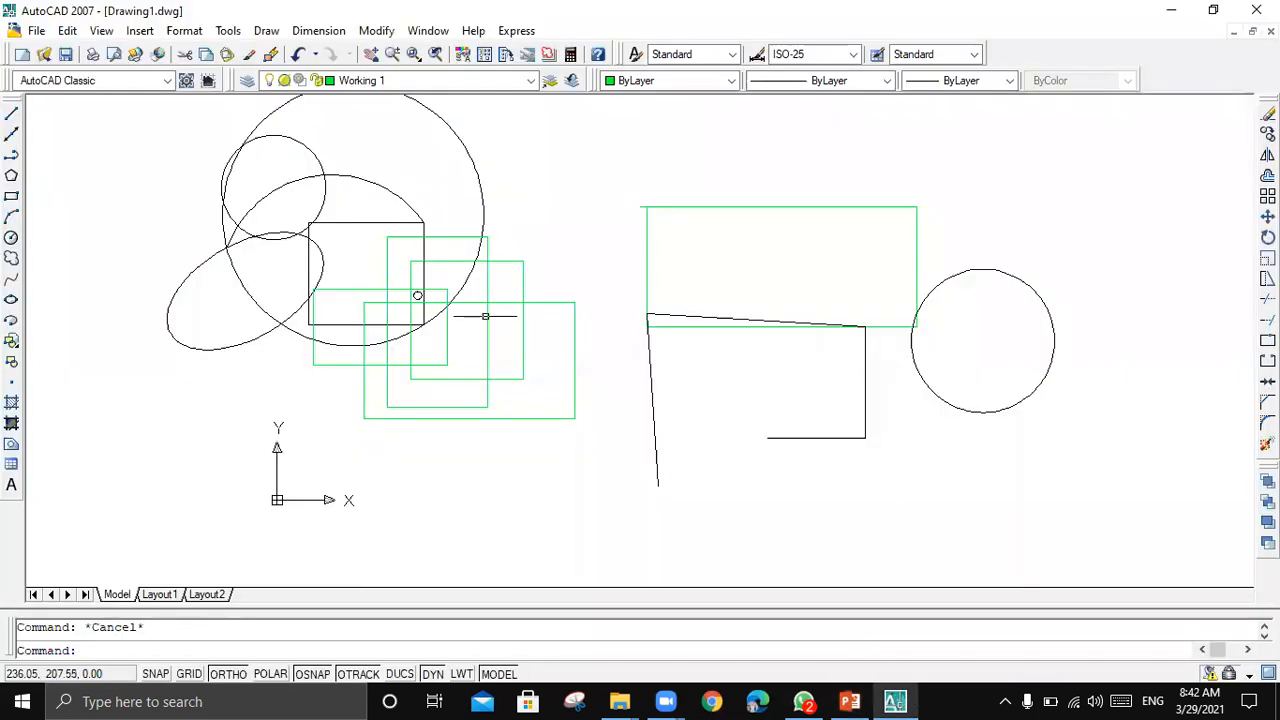
{"action": "left_click", "coordinate": [574, 82]}
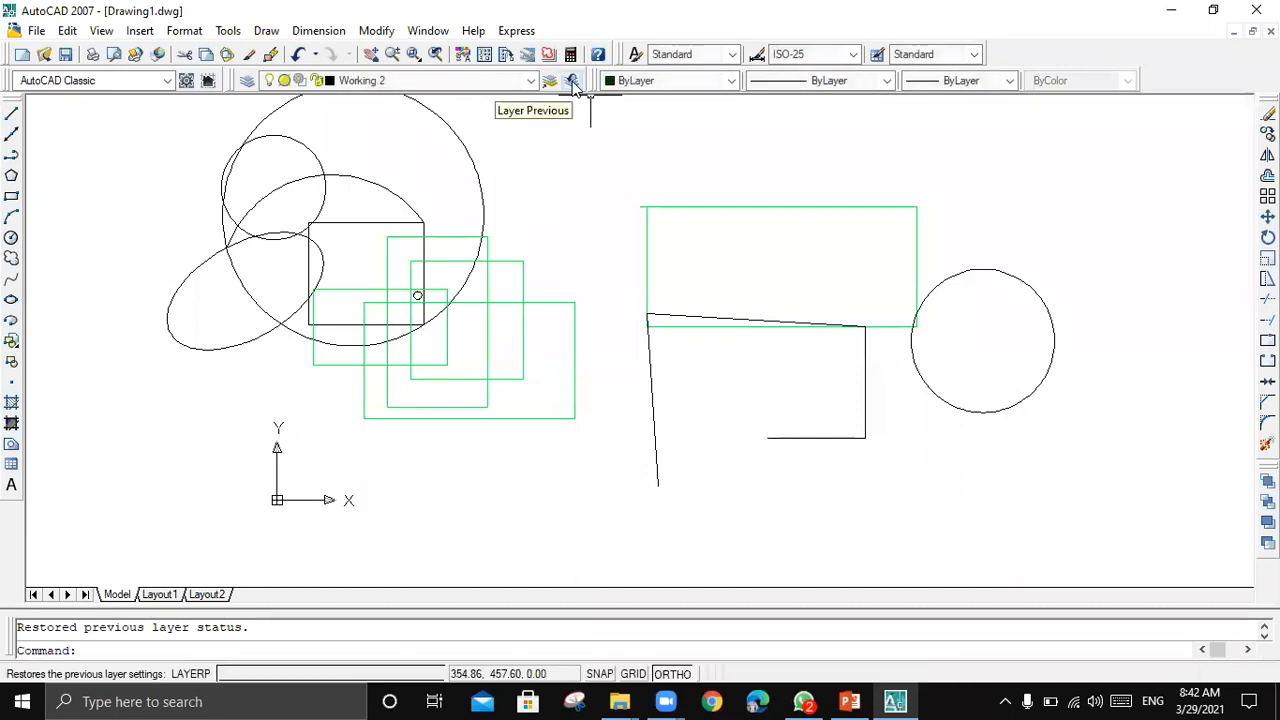
{"action": "left_click", "coordinate": [574, 83]}
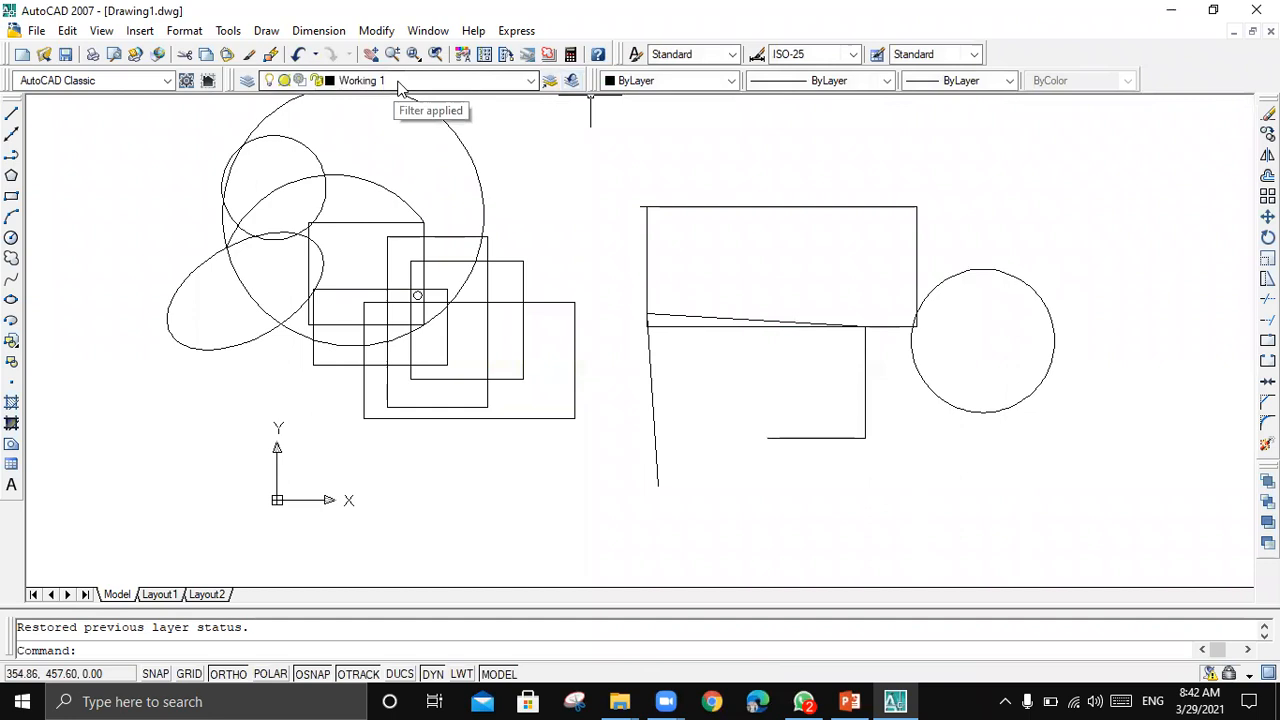
{"action": "left_click", "coordinate": [574, 83]}
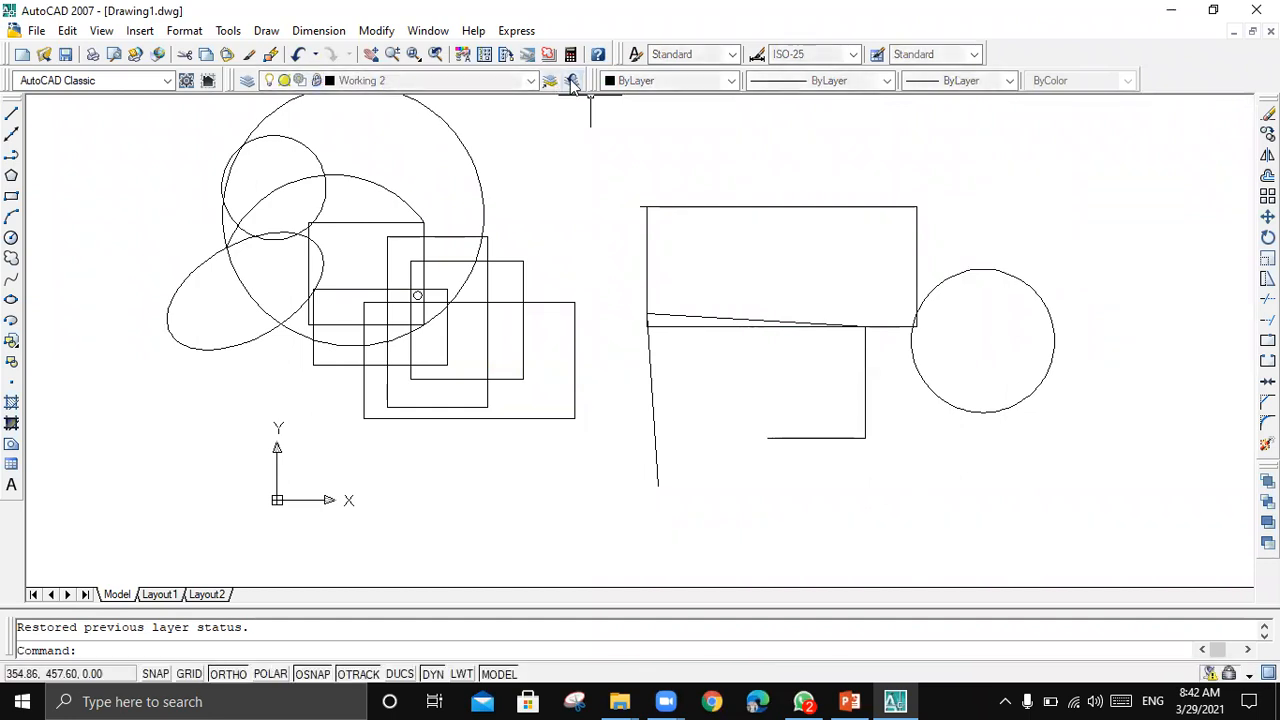
{"action": "left_click", "coordinate": [529, 81]}
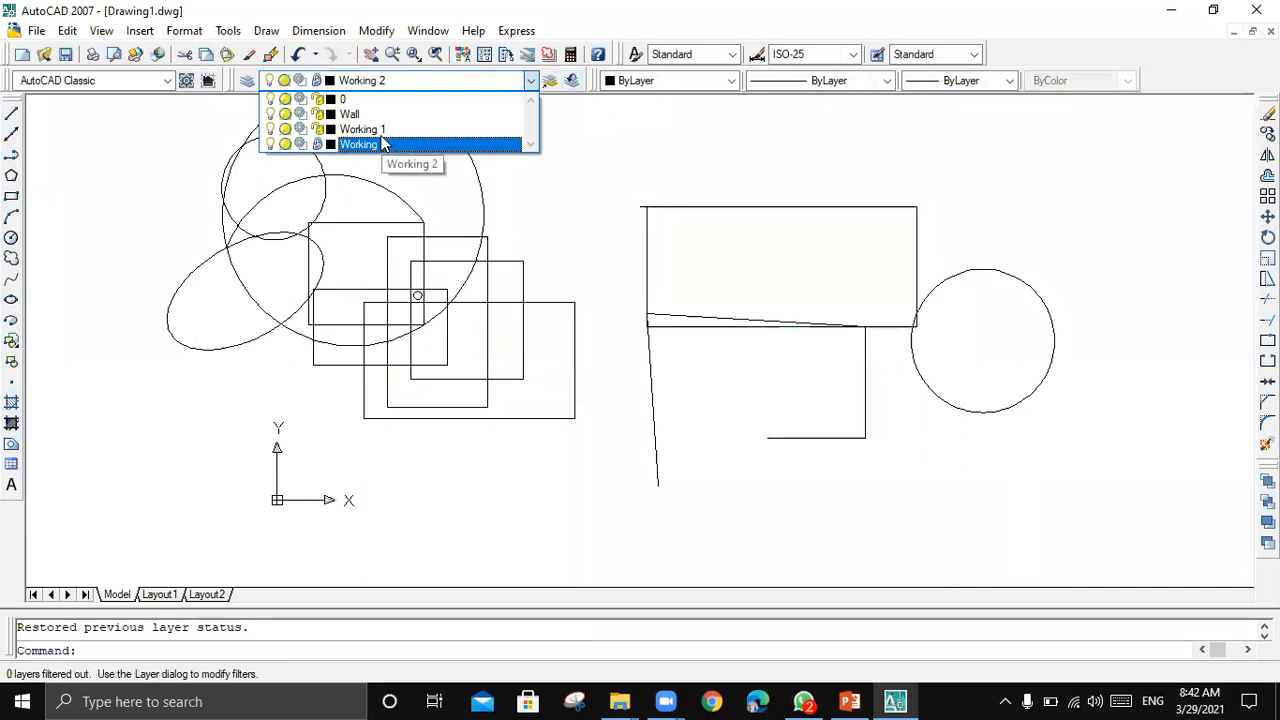
{"action": "left_click", "coordinate": [574, 83]}
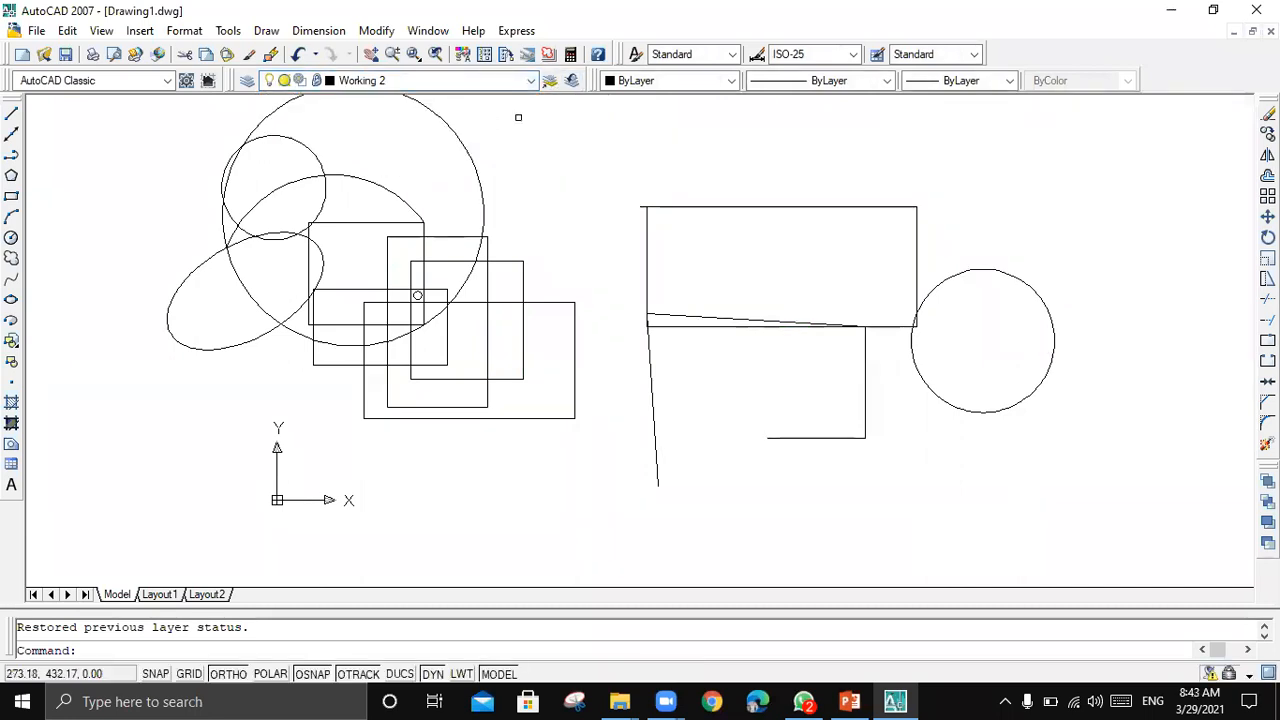
- Draw a small circle on the current layer "Working 2", above the upper-left corner of the separate wide rectangle
{"action": "left_click", "coordinate": [530, 81]}
{"action": "left_click", "coordinate": [586, 171]}
{"action": "left_click", "coordinate": [584, 168]}
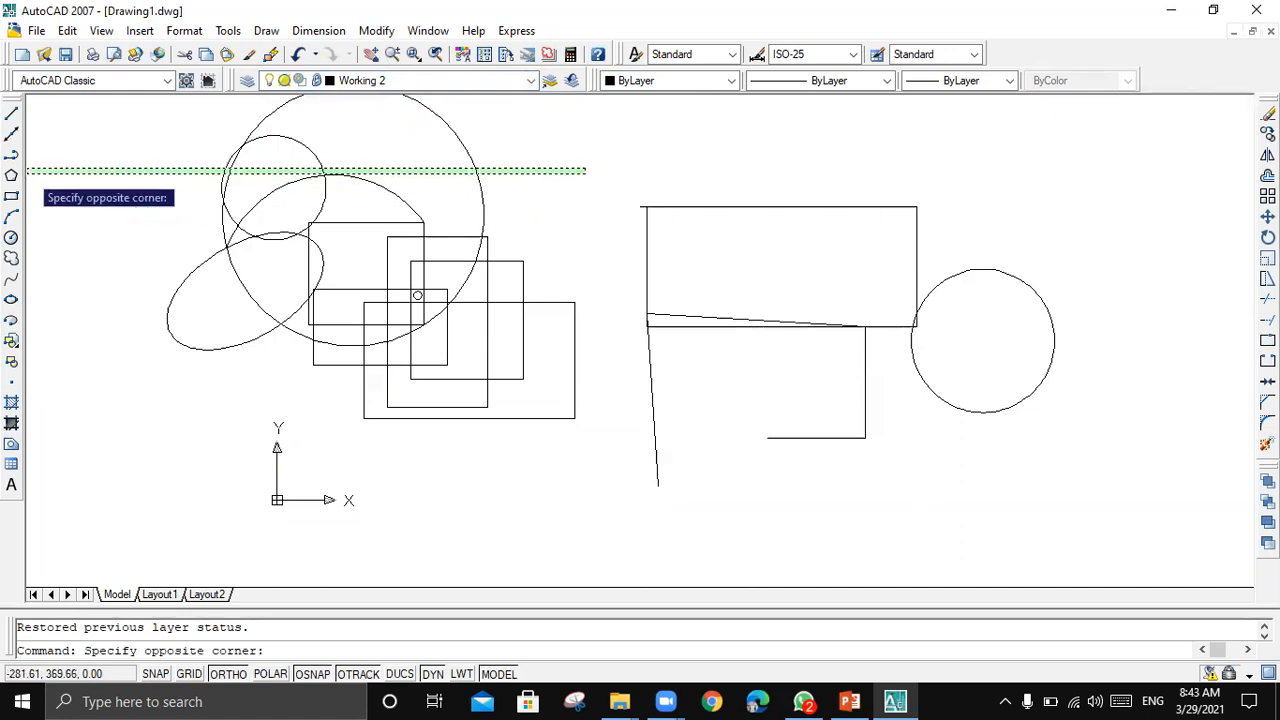
{"action": "left_click", "coordinate": [11, 237]}
{"action": "left_click", "coordinate": [623, 139]}
{"action": "left_click", "coordinate": [630, 128]}
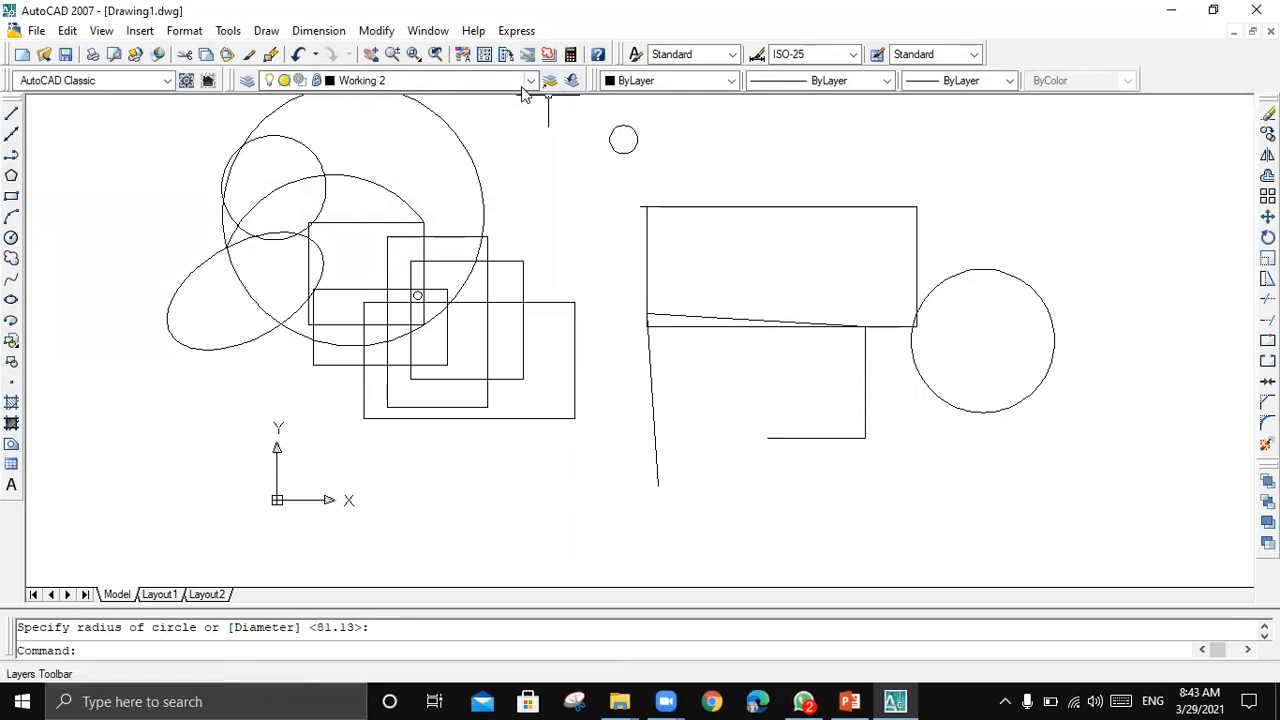
{"action": "left_click", "coordinate": [445, 80]}
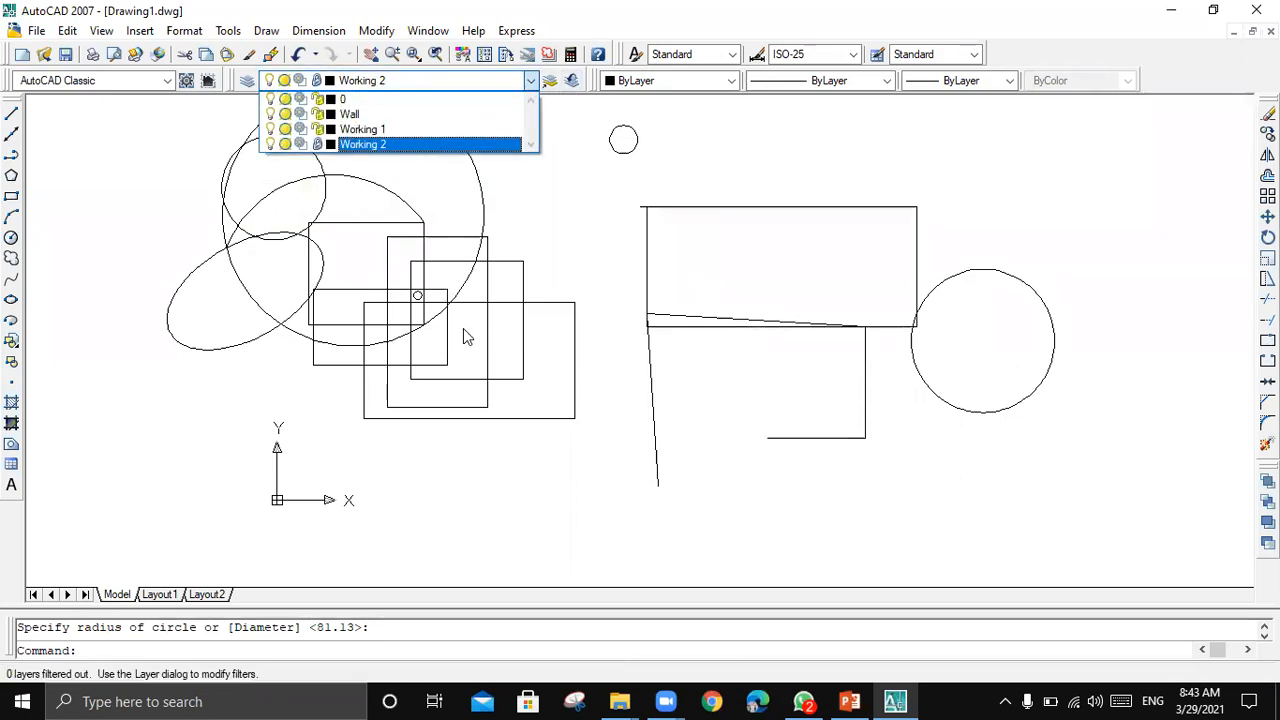
{"action": "left_click", "coordinate": [575, 88]}
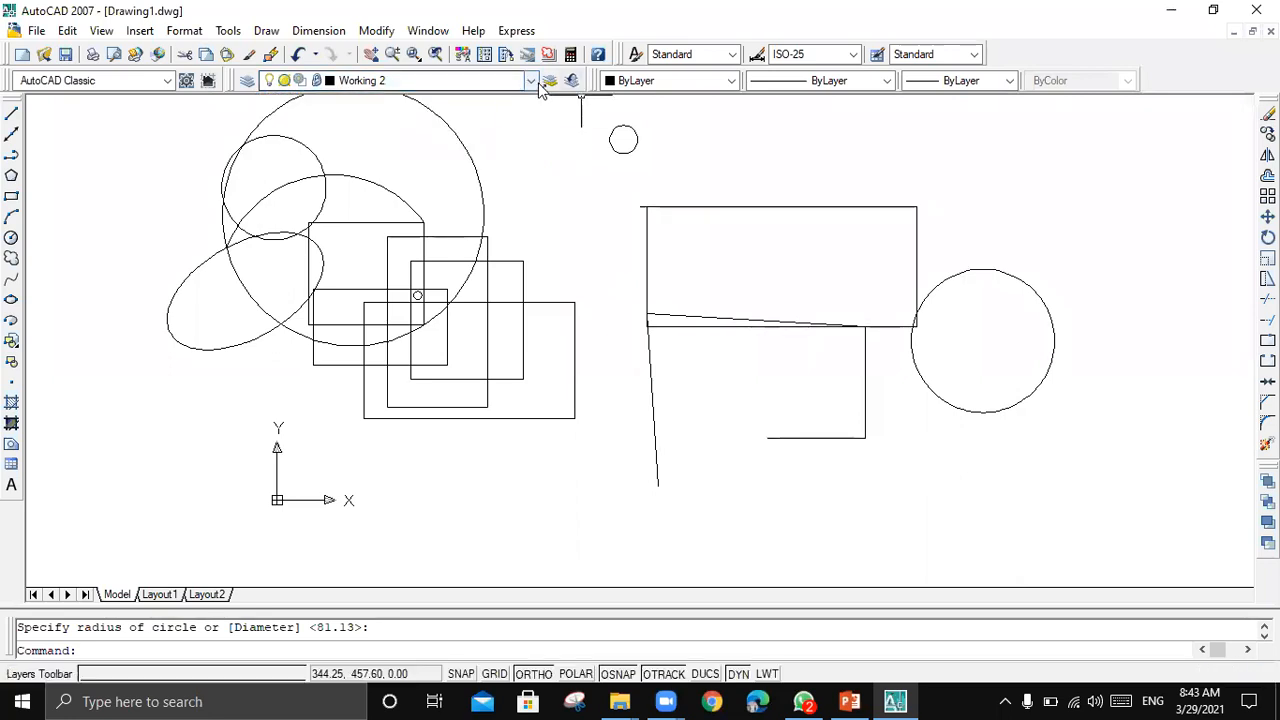
{"action": "left_click", "coordinate": [380, 80]}
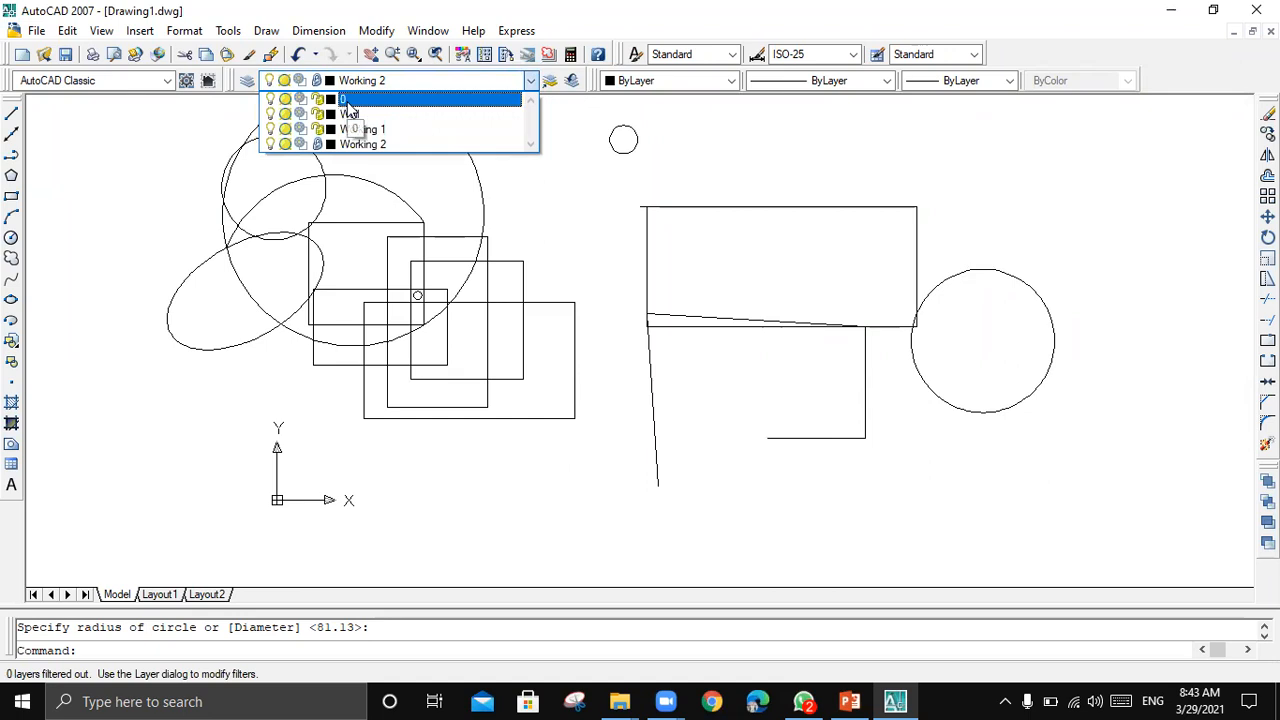
- Create a new layer named "Working 5" based on layer 0 and make it the current layer
{"action": "left_click", "coordinate": [250, 82]}
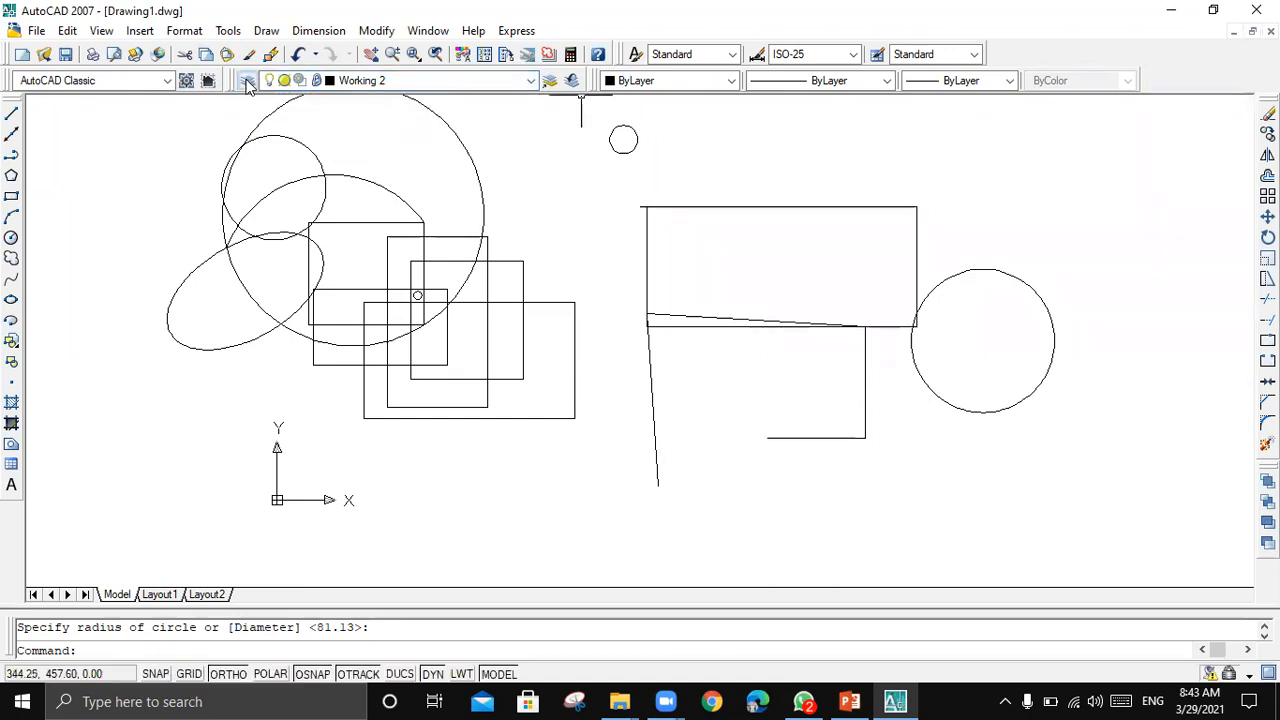
{"action": "left_click", "coordinate": [247, 80]}
{"action": "left_click", "coordinate": [474, 248]}
{"action": "right_click", "coordinate": [461, 281]}
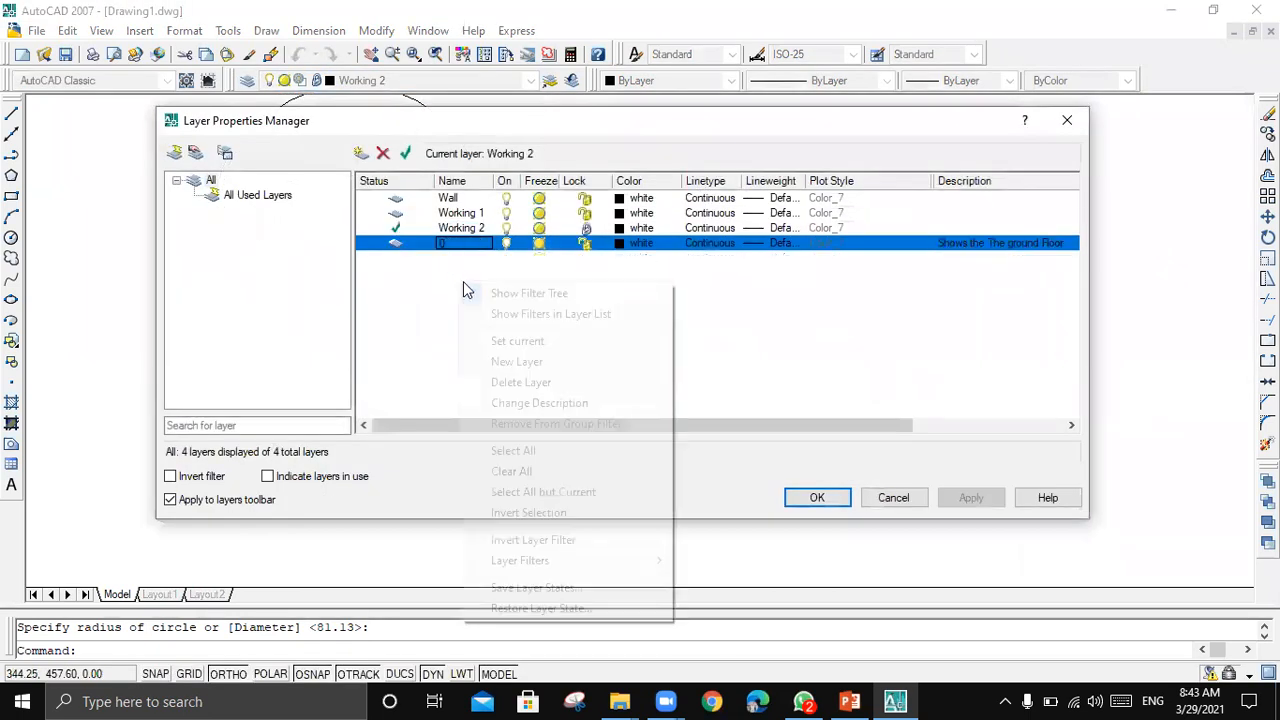
{"action": "left_click", "coordinate": [513, 362]}
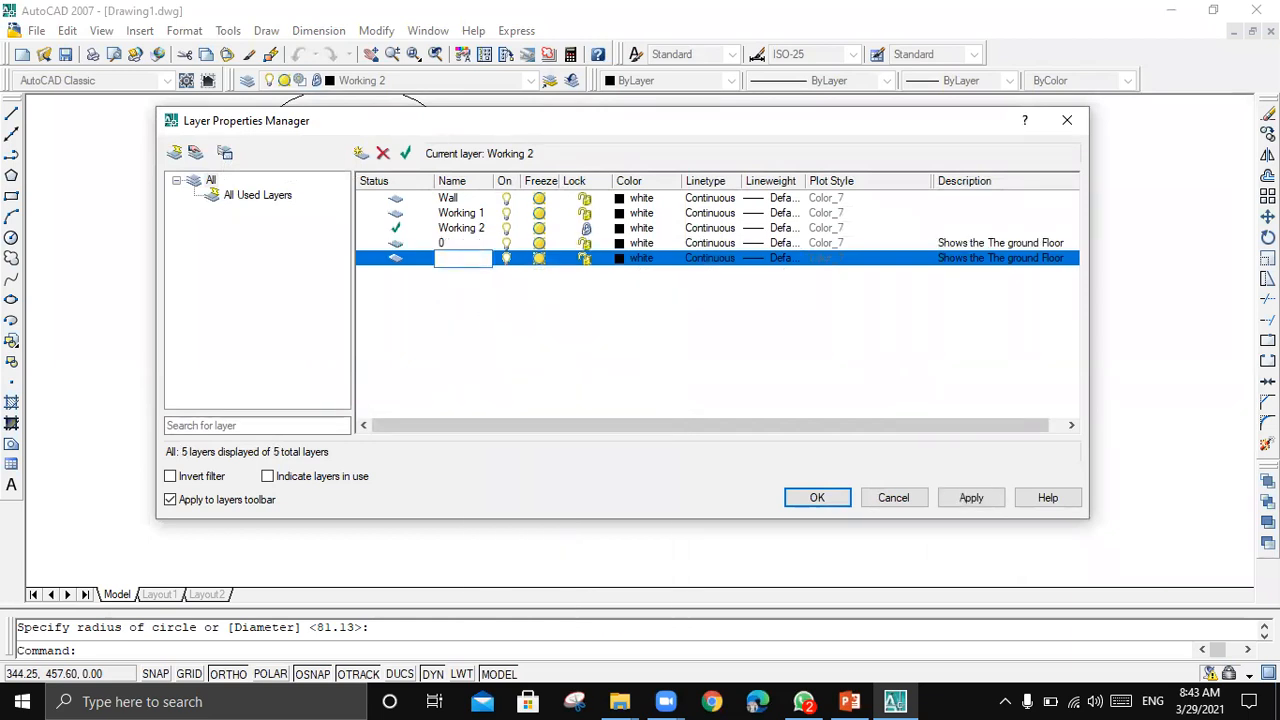
{"action": "type", "text": "Working 3"}
{"action": "key", "text": "Return"}
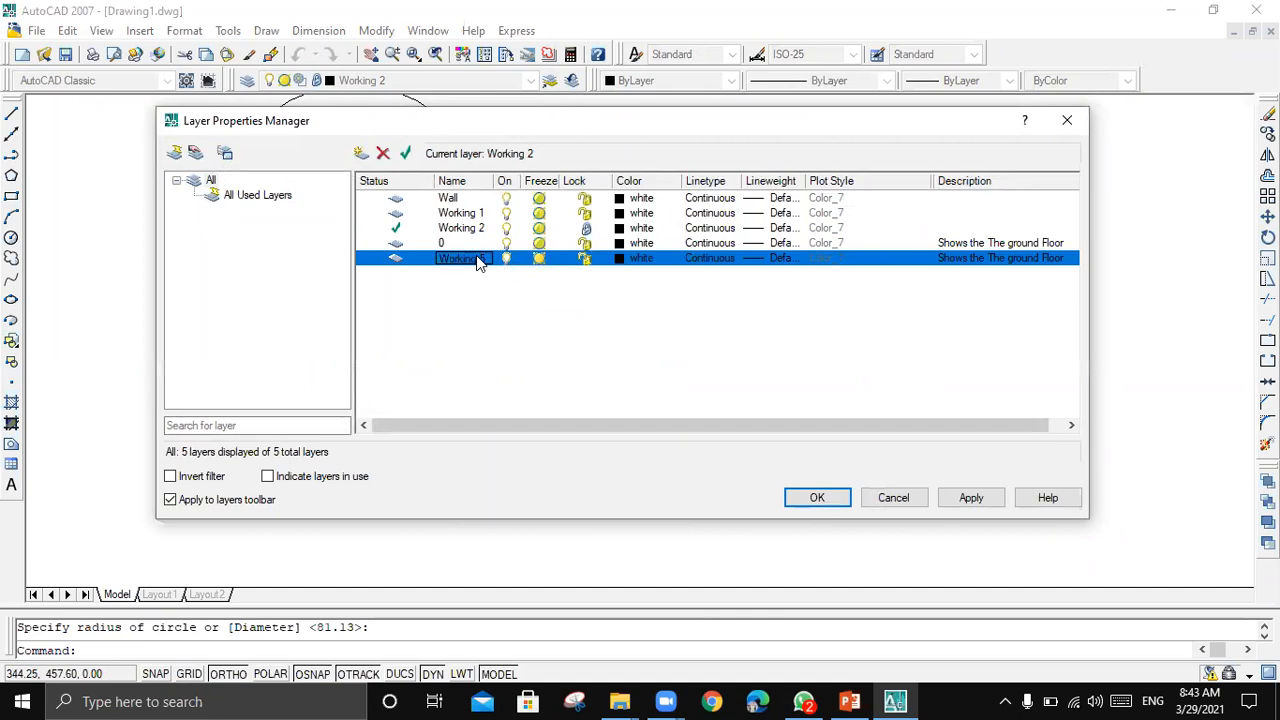
{"action": "left_click", "coordinate": [808, 497]}
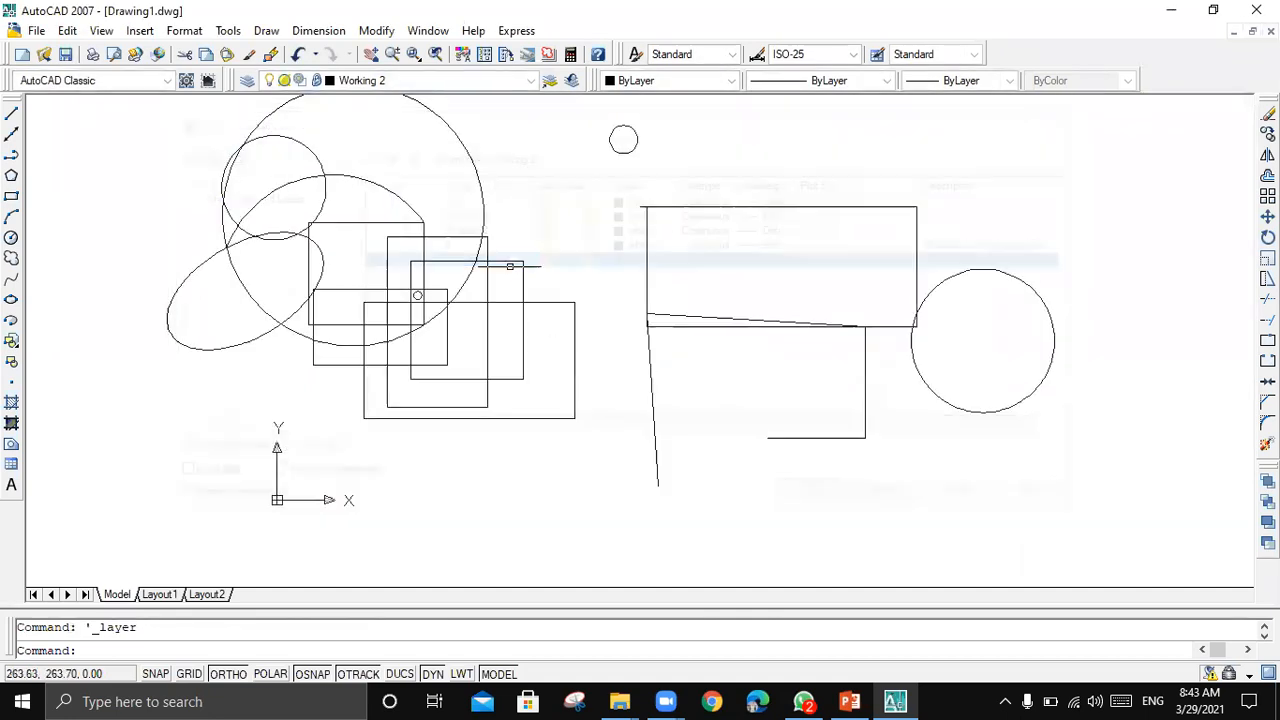
{"action": "left_click", "coordinate": [531, 80]}
{"action": "left_click", "coordinate": [420, 157]}
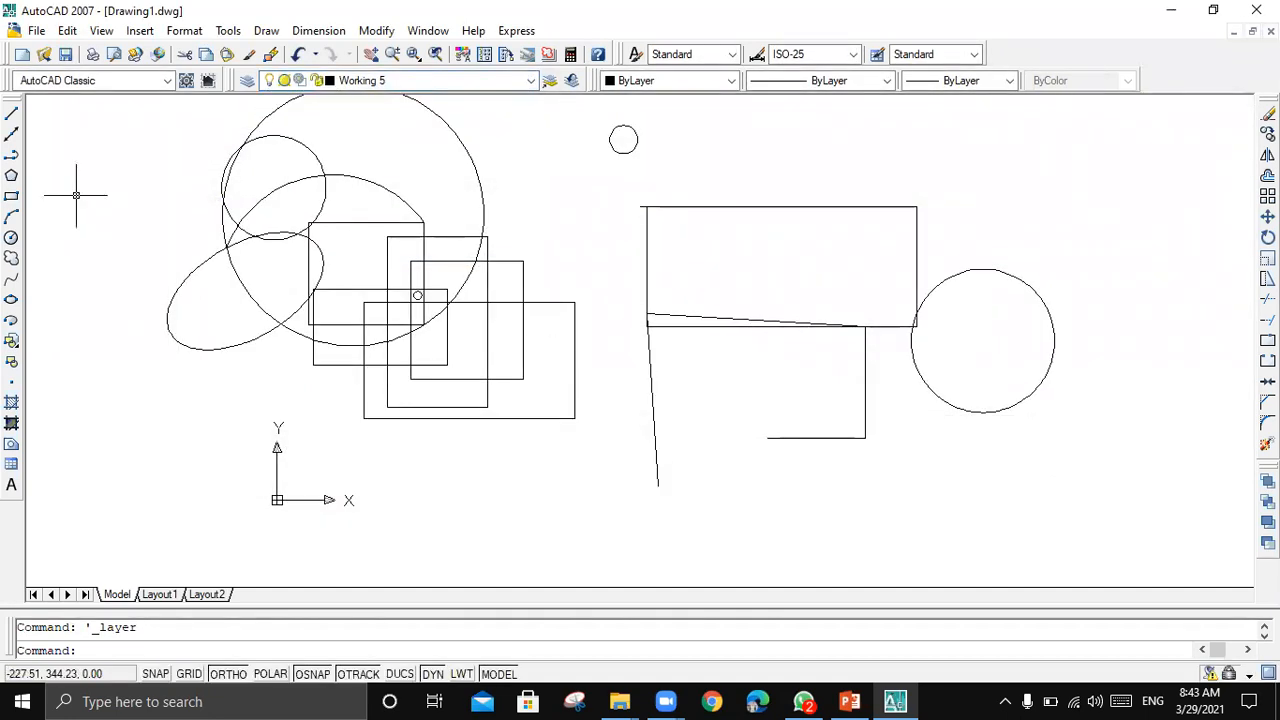
- Draw a small rectangle just right of the new small circle, and return to the last used layer with Layer Previous
{"action": "left_click", "coordinate": [708, 132]}
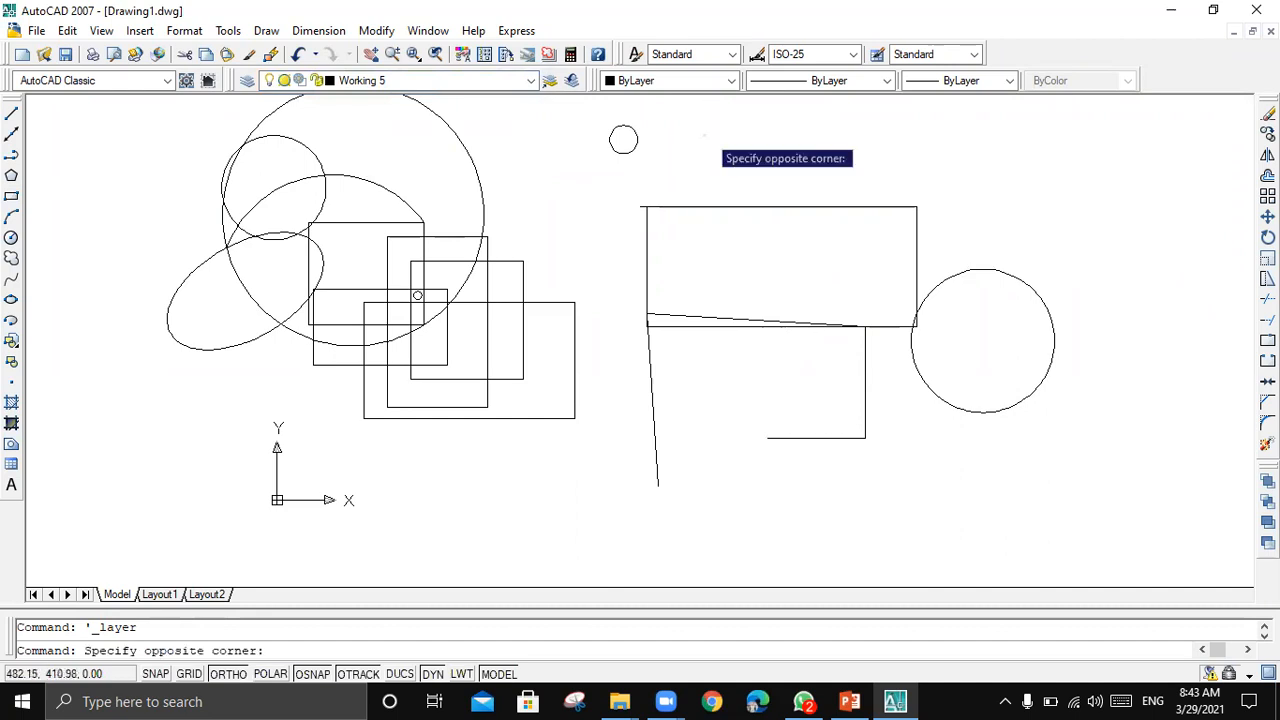
{"action": "left_click", "coordinate": [11, 196]}
{"action": "left_click", "coordinate": [684, 130]}
{"action": "left_click", "coordinate": [747, 173]}
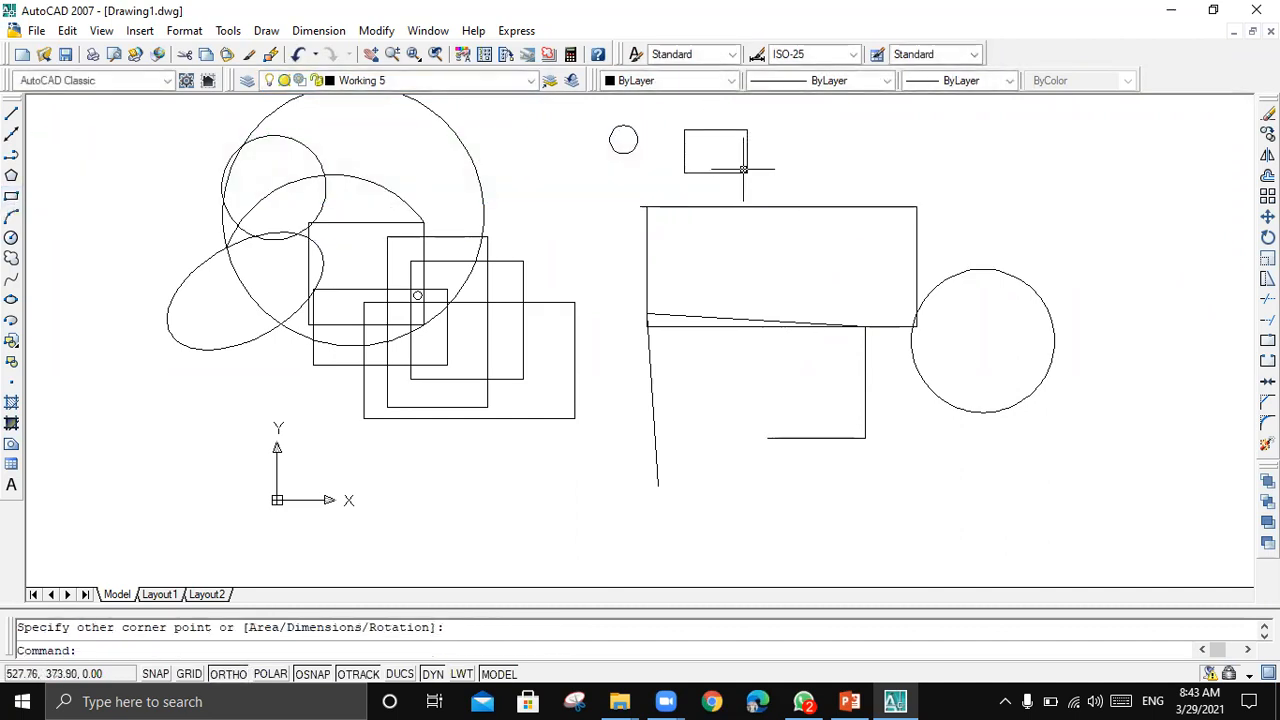
{"action": "left_click", "coordinate": [573, 82]}
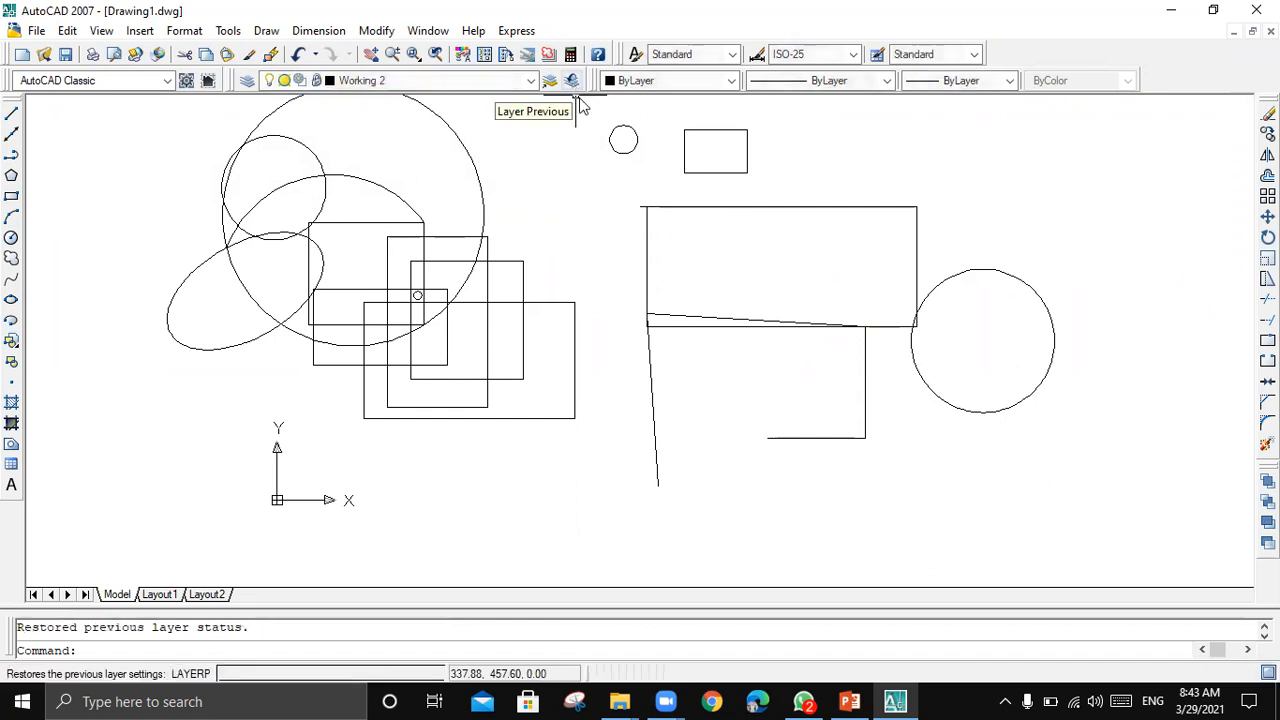
- Switch to PowerPoint and advance to the "Changing a layer's state" slide
{"action": "left_click", "coordinate": [849, 701]}
{"action": "left_click", "coordinate": [68, 612]}
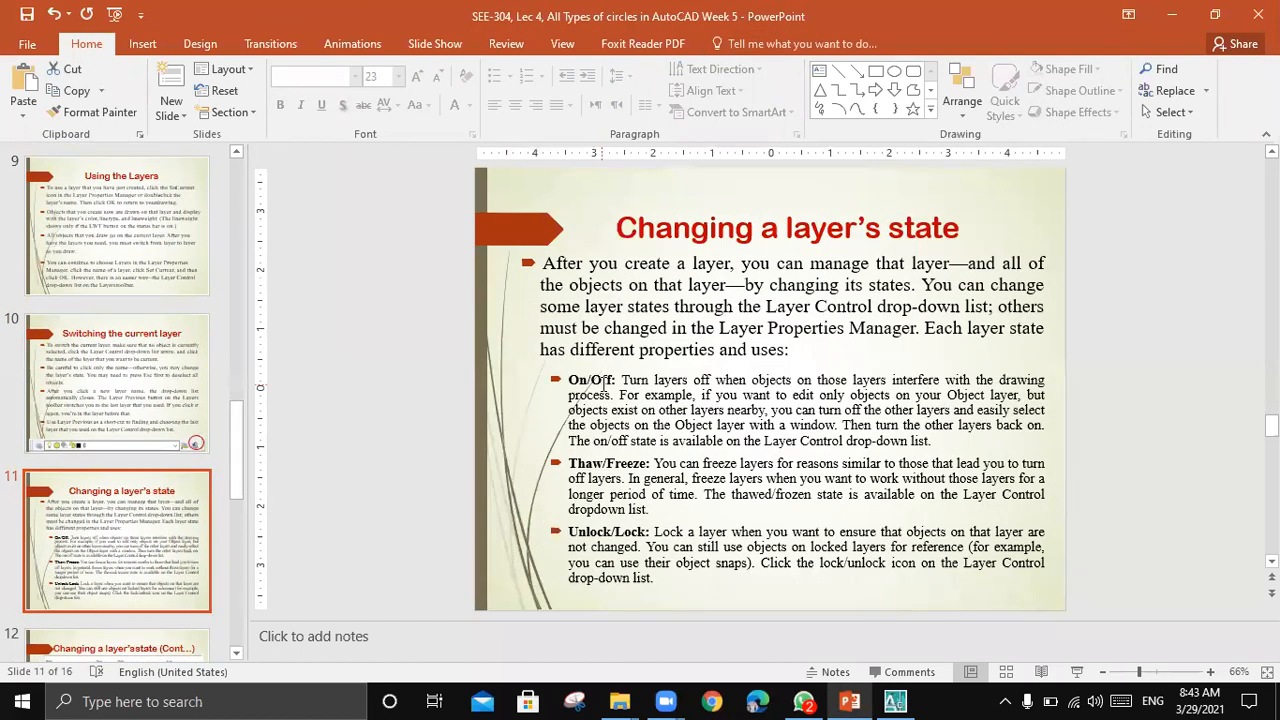
{"action": "left_click", "coordinate": [1064, 345]}
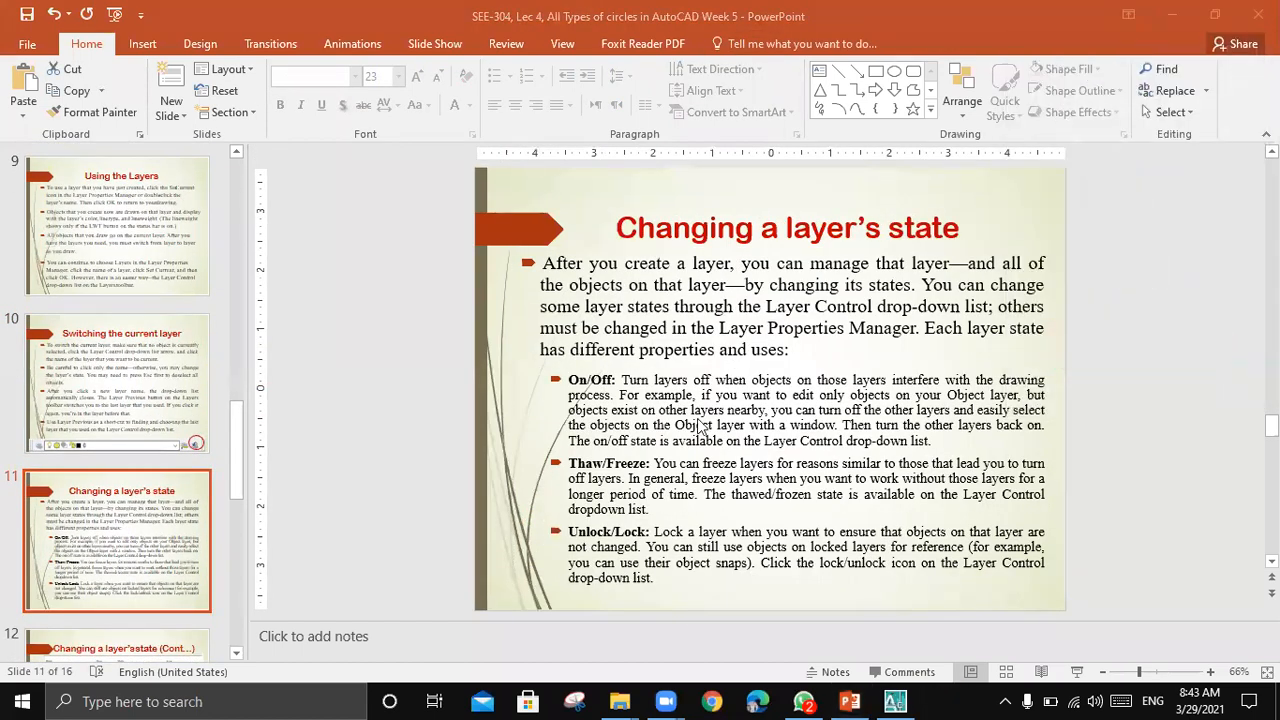